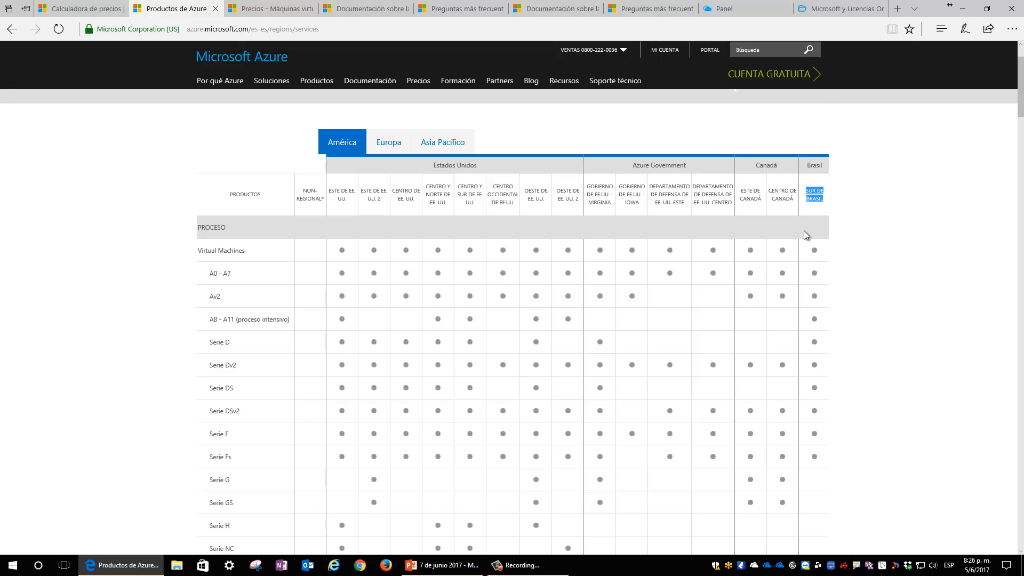
Highlight the East US region heading, then move to the 'Precios - Máquinas virtuales' page.
{"action": "scroll", "coordinate": [804, 230], "scroll_direction": "down", "scroll_amount": 3}
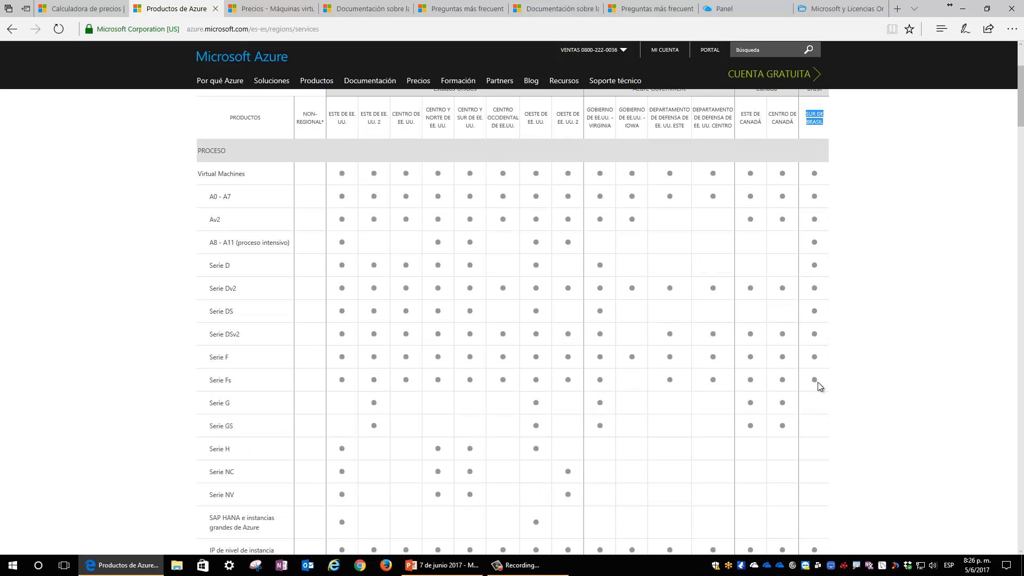
{"action": "scroll", "coordinate": [817, 382], "scroll_direction": "up", "scroll_amount": 3}
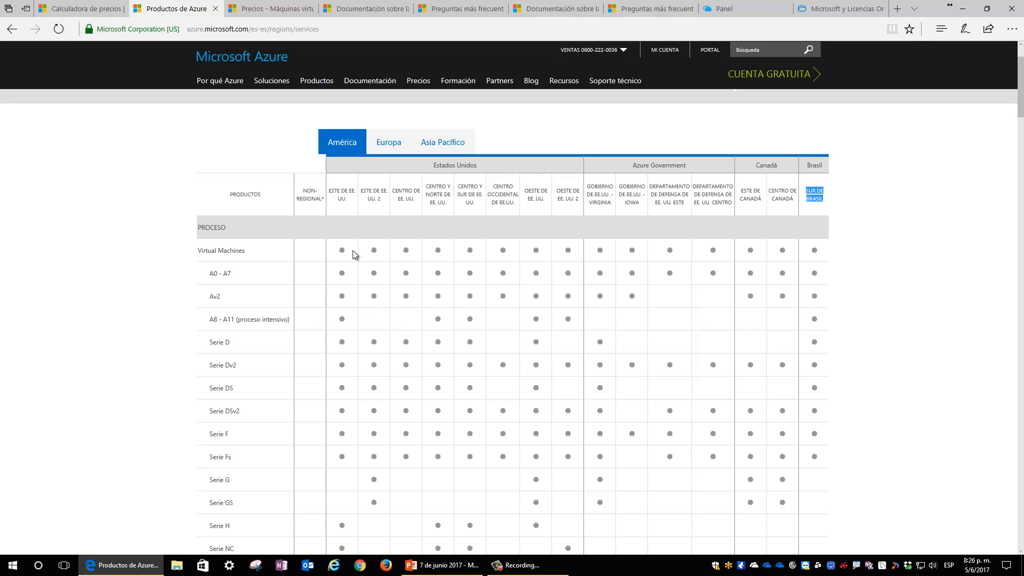
{"action": "left_click_drag", "start_coordinate": [328, 189], "coordinate": [352, 198]}
{"action": "left_click", "coordinate": [382, 251]}
{"action": "left_click", "coordinate": [286, 11]}
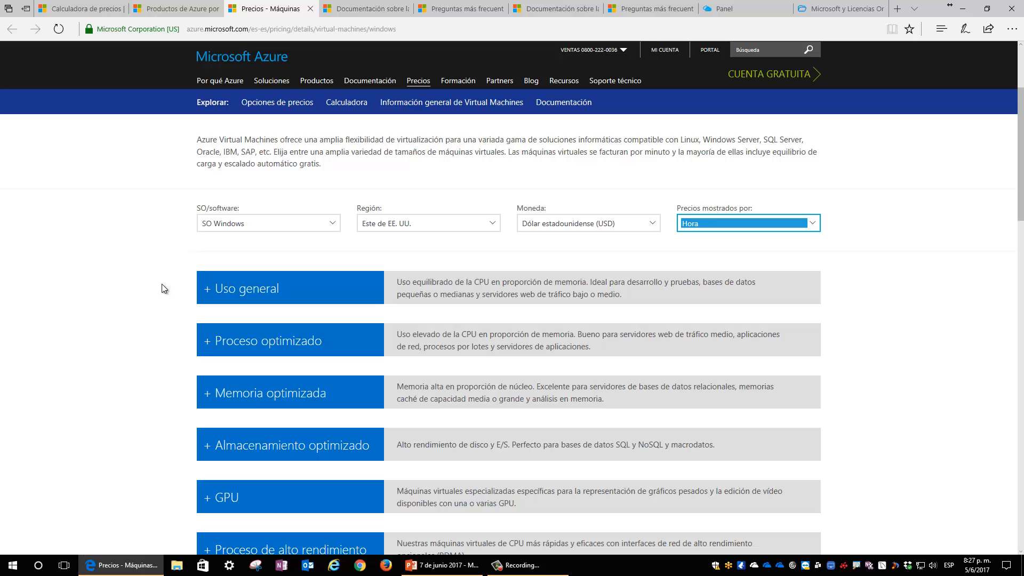
{"action": "left_click", "coordinate": [160, 279]}
{"action": "scroll", "coordinate": [178, 242], "scroll_direction": "up", "scroll_amount": 2}
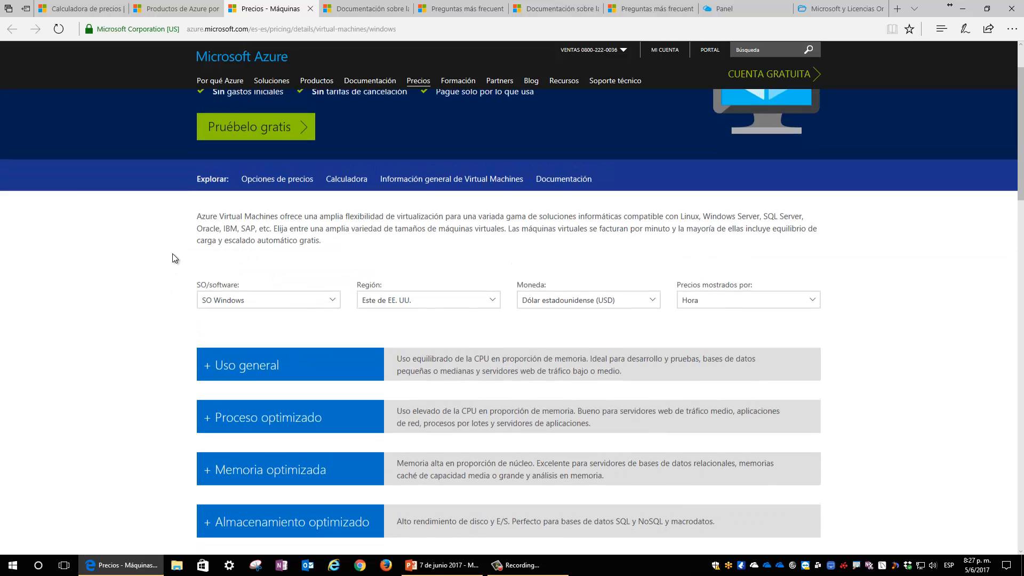
{"action": "scroll", "coordinate": [172, 253], "scroll_direction": "down", "scroll_amount": 2}
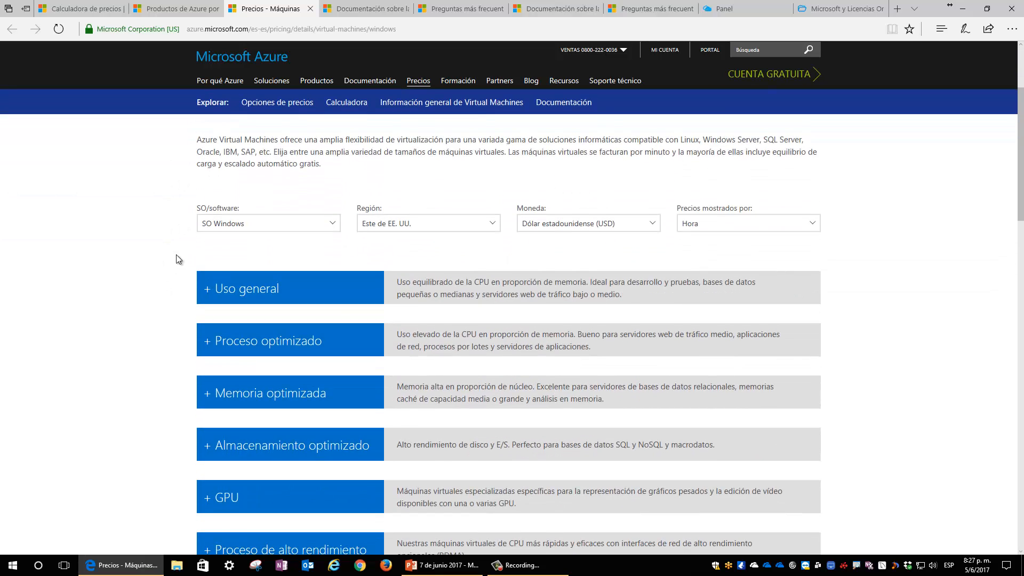
{"action": "left_click", "coordinate": [288, 225]}
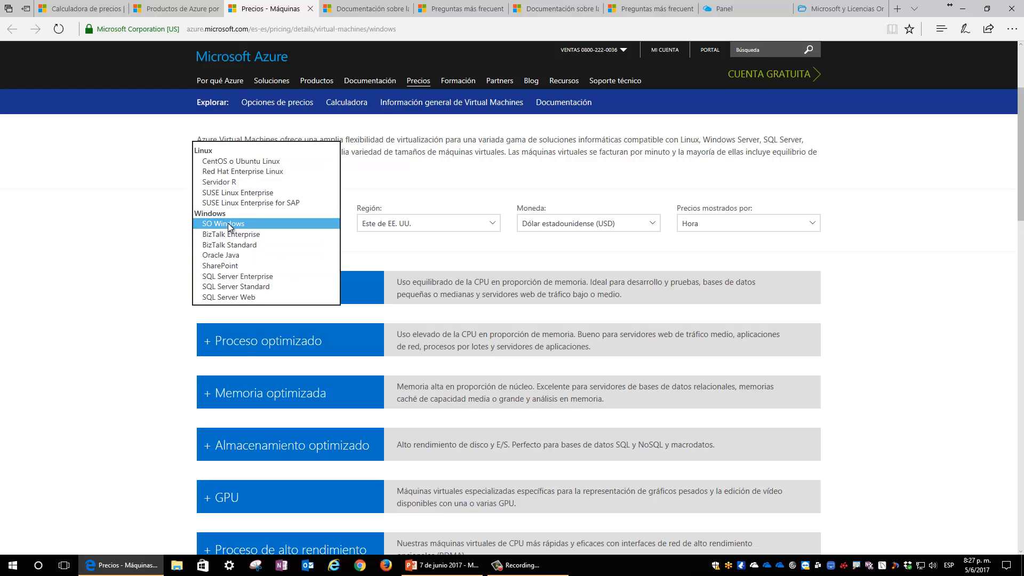
{"action": "left_click", "coordinate": [146, 240]}
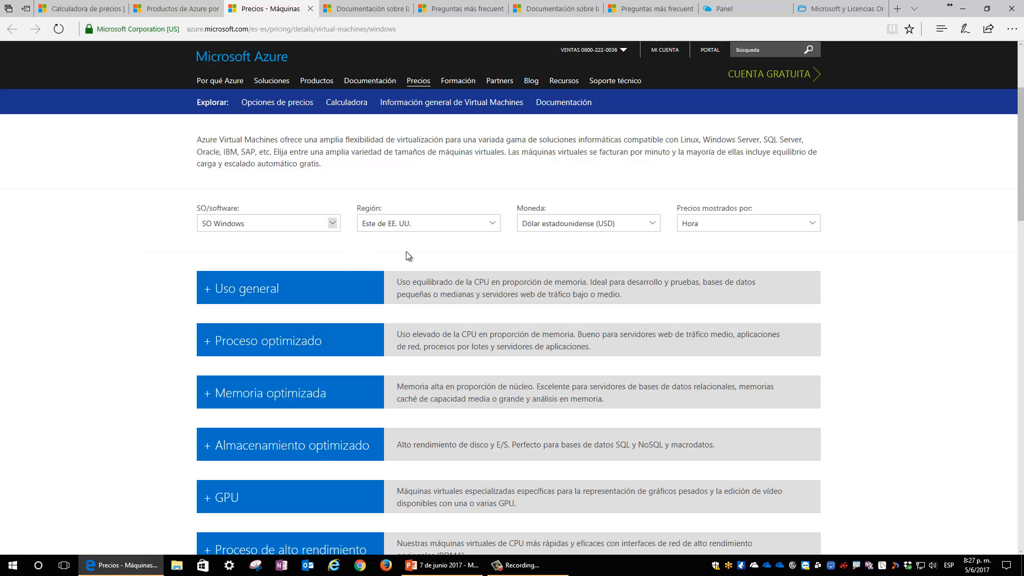
{"action": "left_click", "coordinate": [473, 222]}
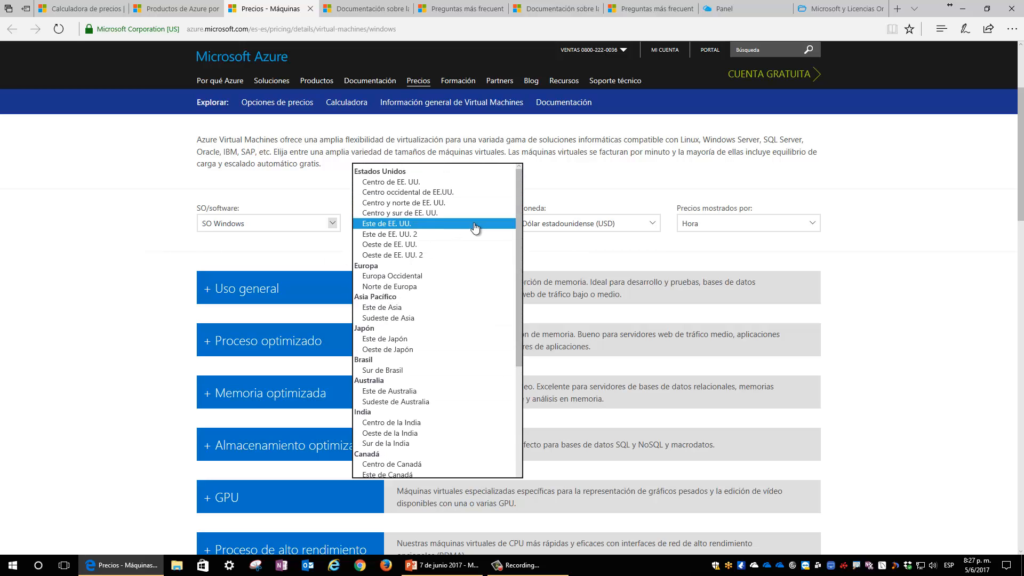
{"action": "left_click", "coordinate": [567, 228]}
{"action": "left_click", "coordinate": [589, 231]}
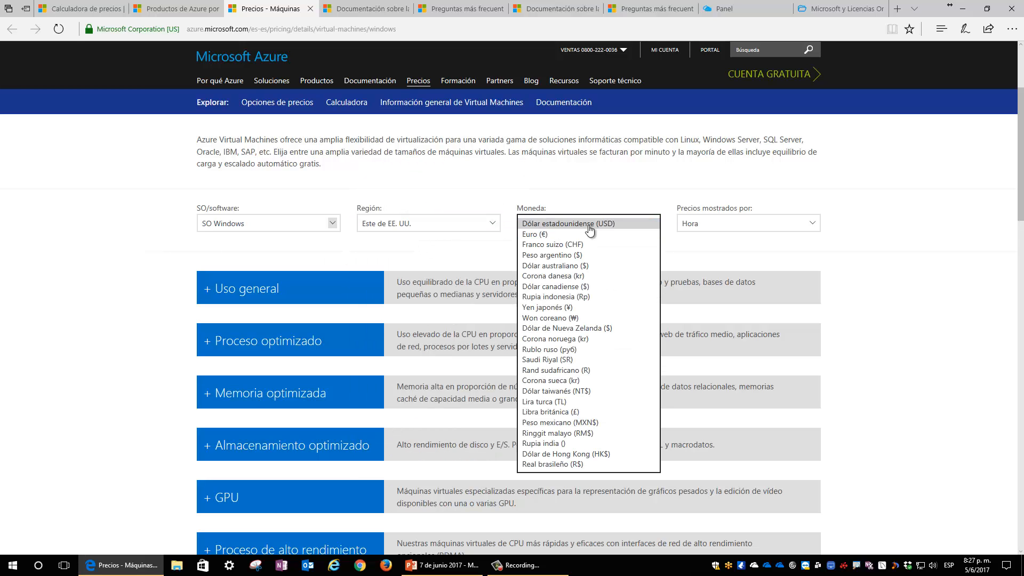
{"action": "left_click", "coordinate": [588, 225]}
{"action": "left_click", "coordinate": [731, 223]}
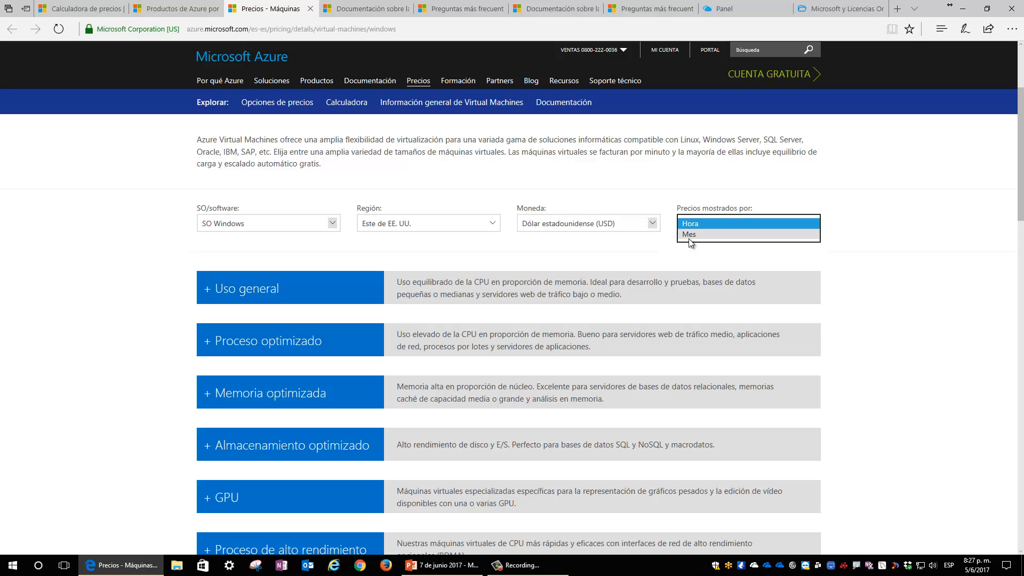
{"action": "left_click", "coordinate": [564, 253]}
{"action": "scroll", "coordinate": [173, 292], "scroll_direction": "down", "scroll_amount": 1}
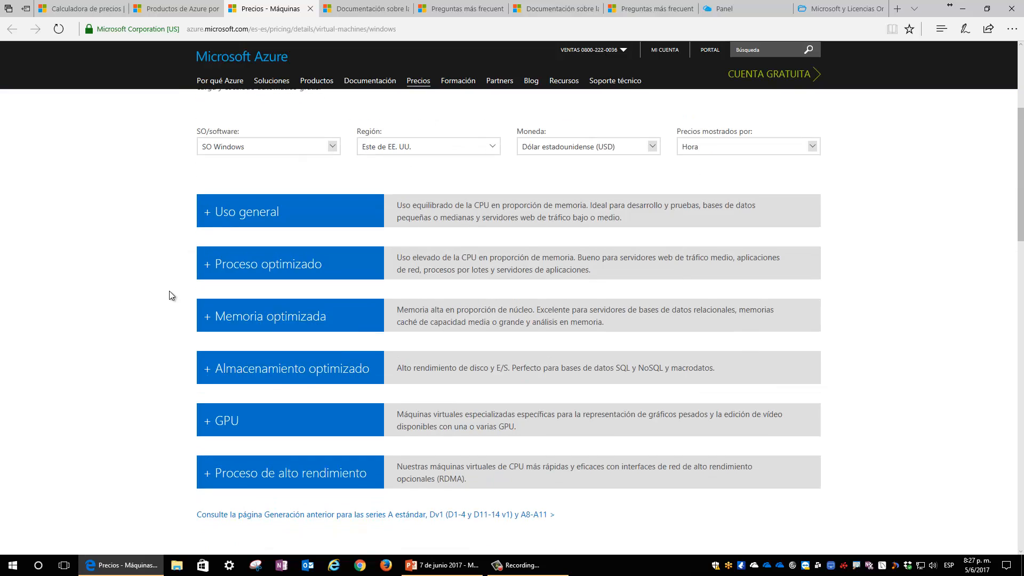
Expand Uso general and highlight the A0 size's name, cores, RAM and hourly price.
{"action": "left_click", "coordinate": [204, 219]}
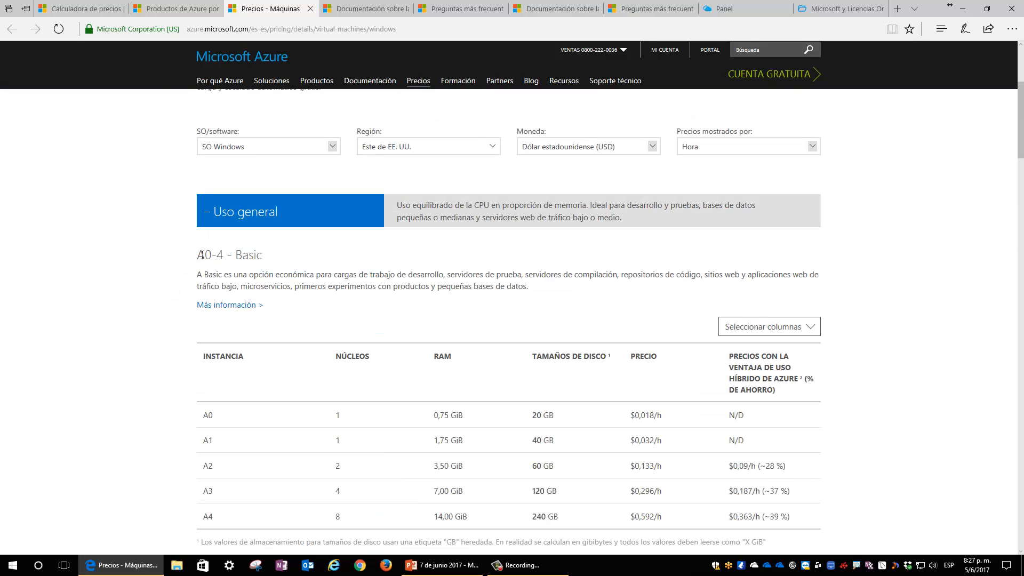
{"action": "left_click_drag", "start_coordinate": [198, 258], "coordinate": [262, 256]}
{"action": "left_click_drag", "start_coordinate": [198, 256], "coordinate": [224, 258]}
{"action": "scroll", "coordinate": [304, 338], "scroll_direction": "down", "scroll_amount": 1}
{"action": "double_click", "coordinate": [338, 337]}
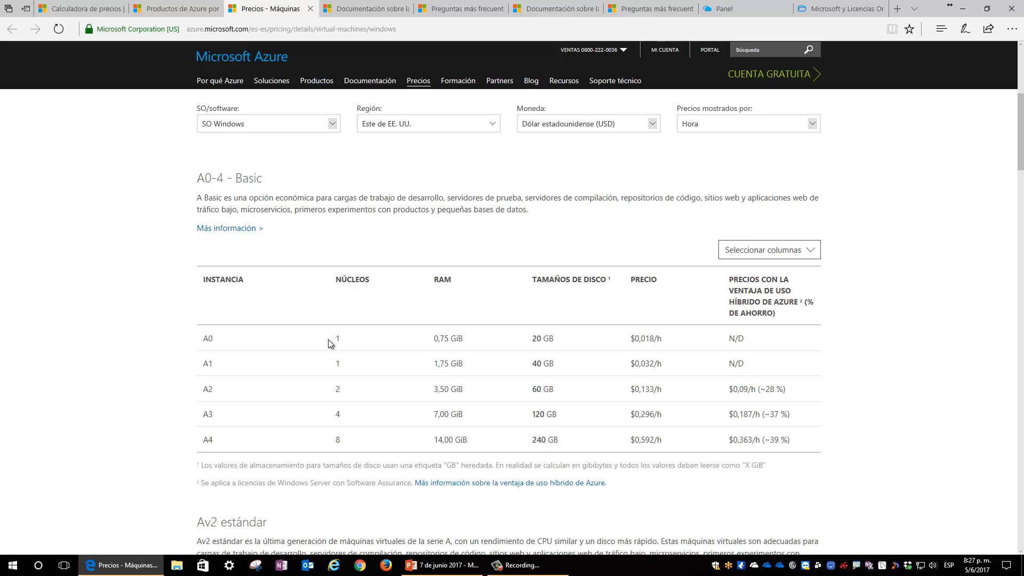
{"action": "double_click", "coordinate": [208, 337]}
{"action": "left_click_drag", "start_coordinate": [438, 342], "coordinate": [562, 346]}
{"action": "left_click_drag", "start_coordinate": [635, 340], "coordinate": [663, 337]}
Expand Memoria optimizada, then Proceso optimizado to reveal the Serie F sizes.
{"action": "scroll", "coordinate": [331, 356], "scroll_direction": "down", "scroll_amount": 10}
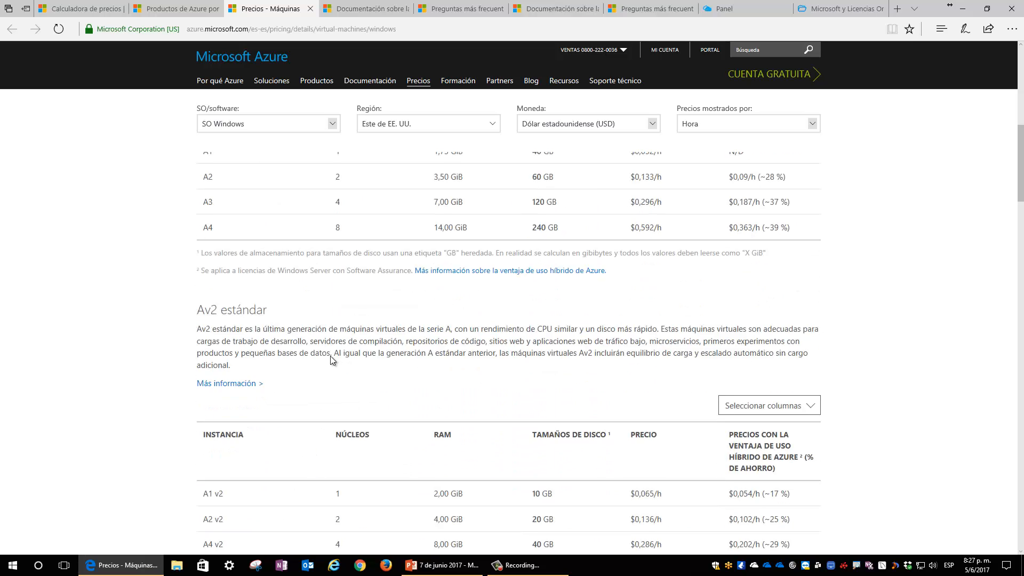
{"action": "scroll", "coordinate": [329, 357], "scroll_direction": "down", "scroll_amount": 15}
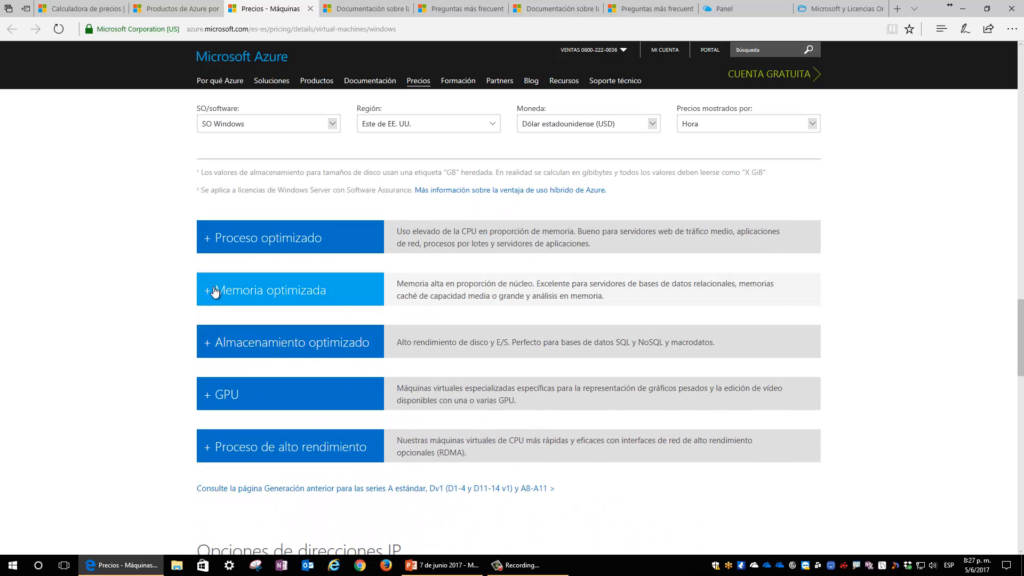
{"action": "left_click", "coordinate": [211, 290]}
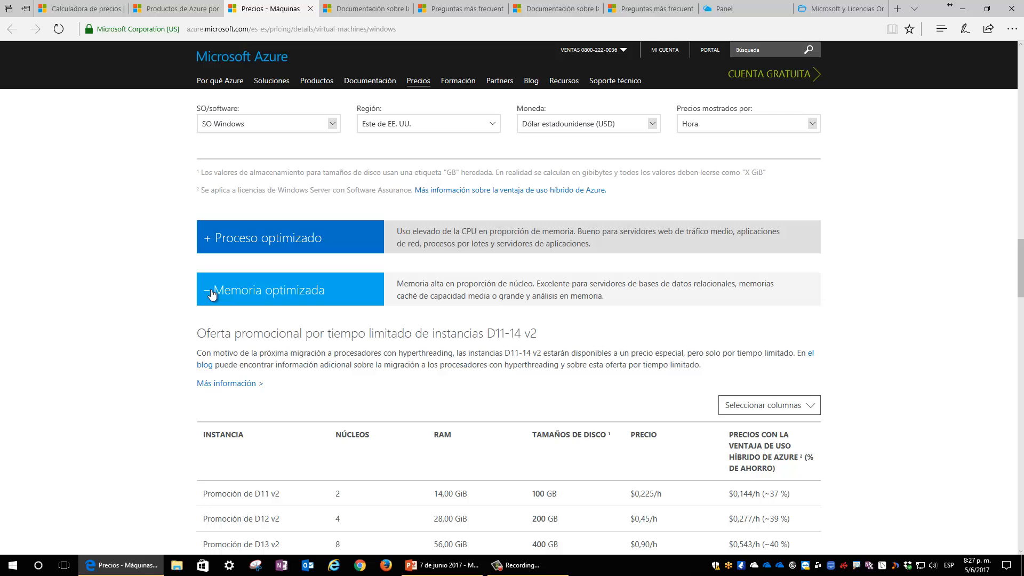
{"action": "left_click", "coordinate": [207, 249]}
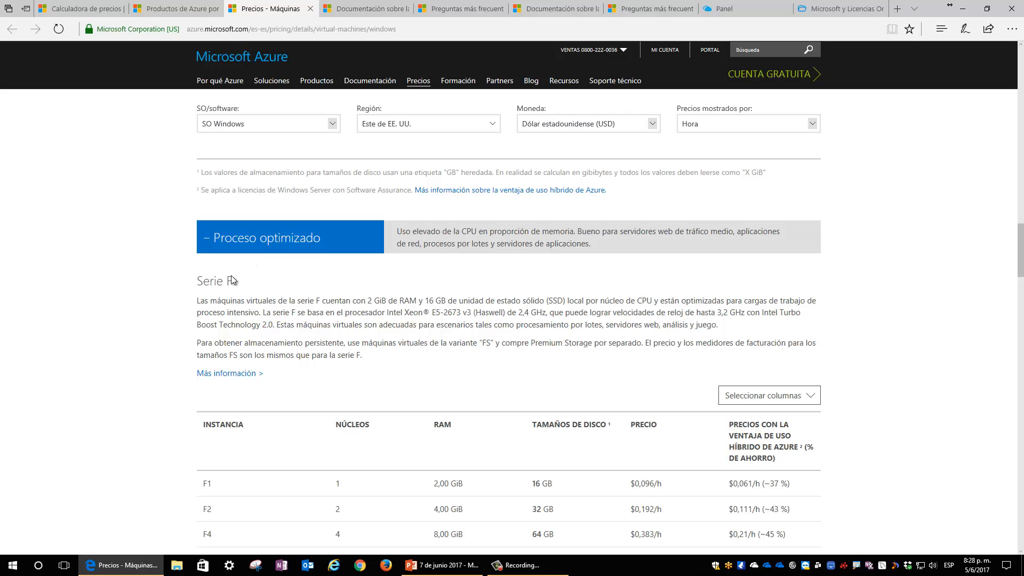
Mark the compute-optimized description and Intel Xeon E5-2673 processor, then go to the Windows VM docs.
{"action": "left_click_drag", "start_coordinate": [202, 284], "coordinate": [257, 237]}
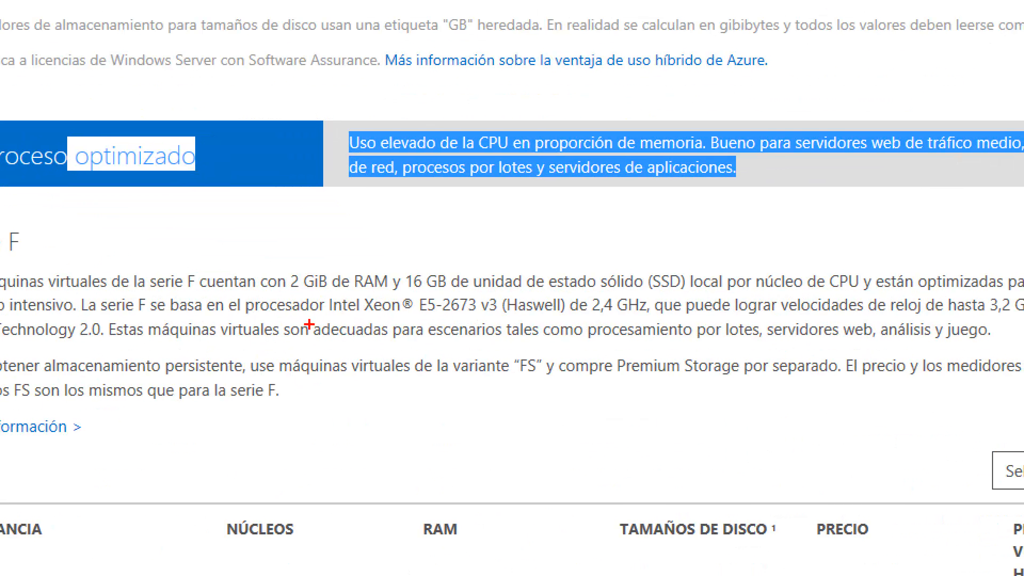
{"action": "left_click_drag", "start_coordinate": [323, 315], "coordinate": [557, 315]}
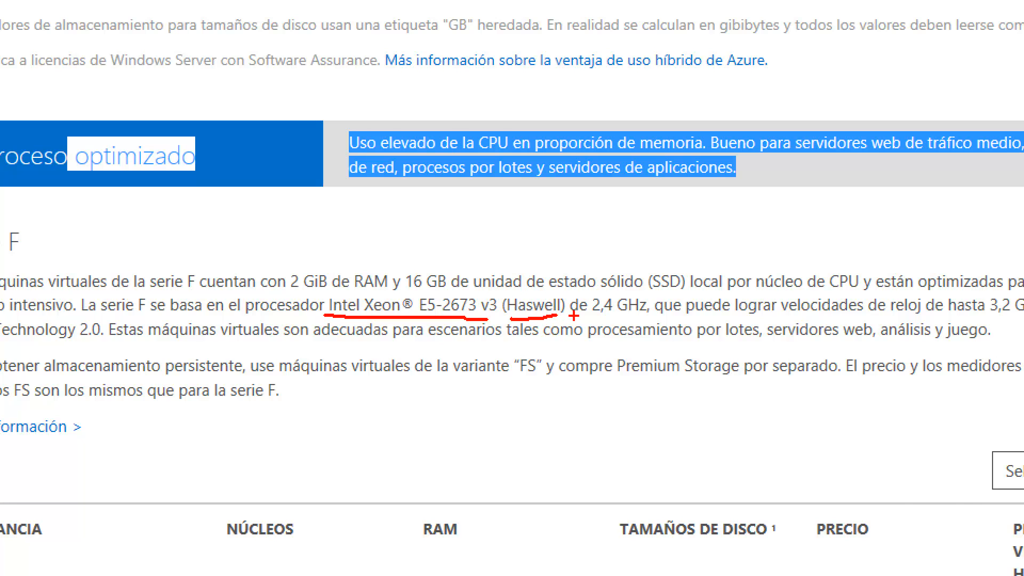
{"action": "key", "text": "Escape"}
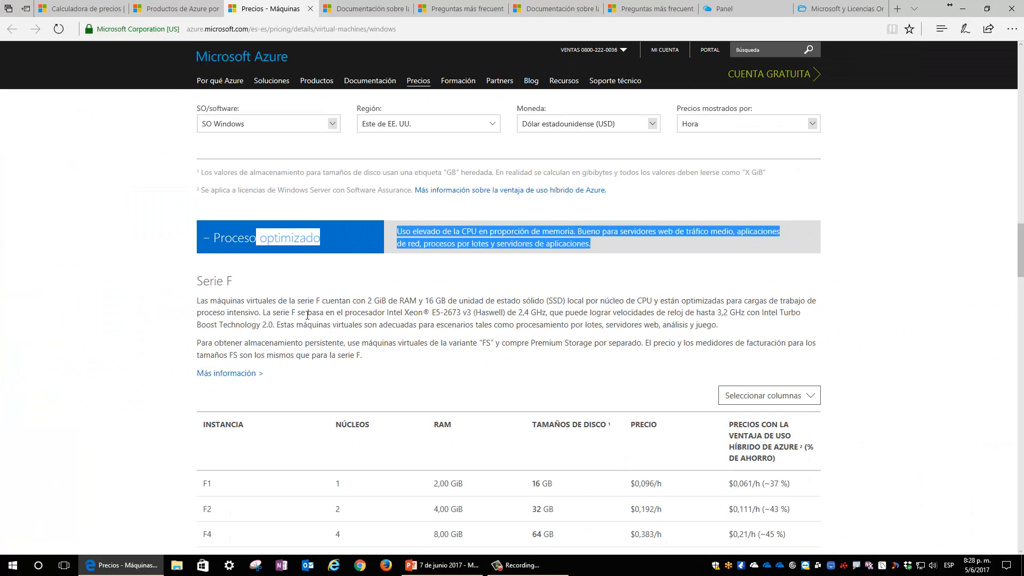
{"action": "left_click", "coordinate": [307, 315]}
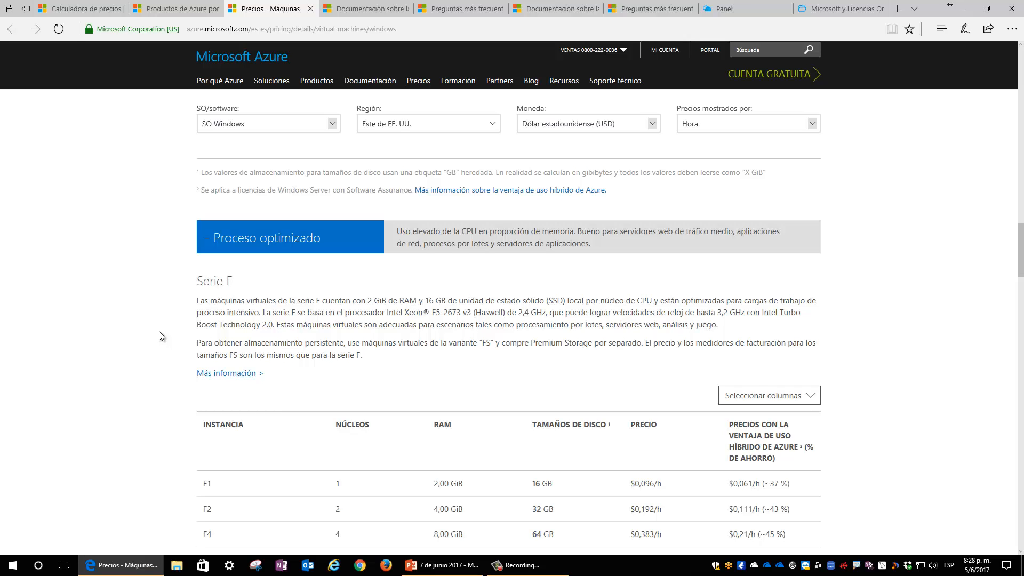
{"action": "scroll", "coordinate": [159, 331], "scroll_direction": "up", "scroll_amount": 15}
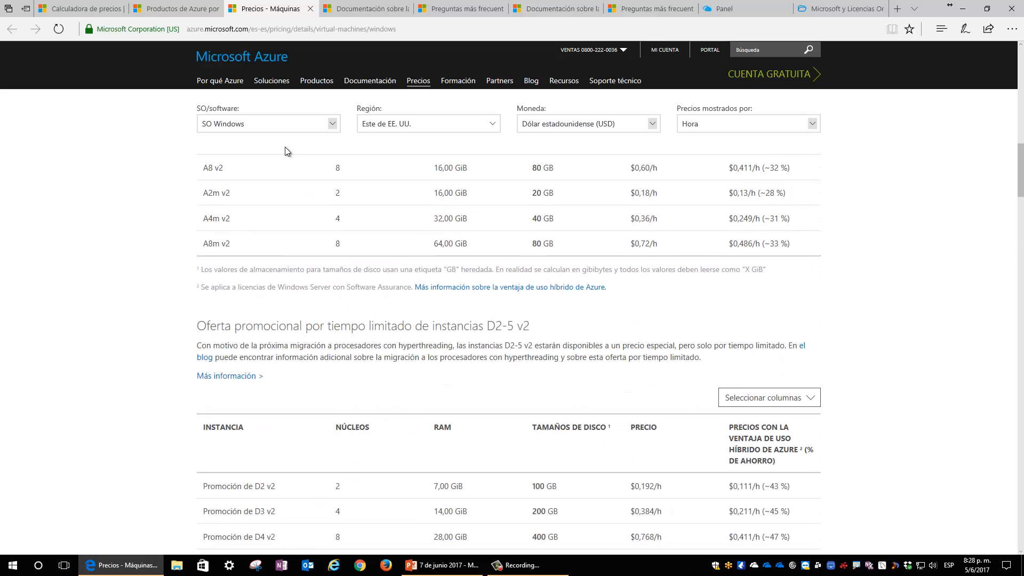
{"action": "left_click", "coordinate": [386, 15]}
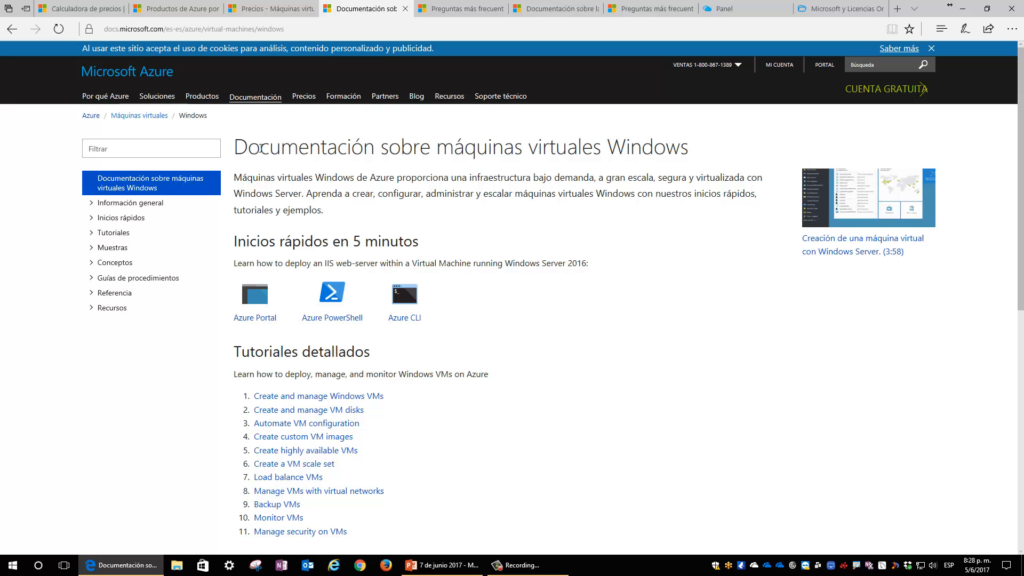
Highlight the Windows virtual machines documentation title, including 'virtuales Windows'.
{"action": "left_click_drag", "start_coordinate": [261, 148], "coordinate": [564, 223]}
{"action": "left_click", "coordinate": [554, 230]}
{"action": "left_click_drag", "start_coordinate": [557, 153], "coordinate": [631, 162]}
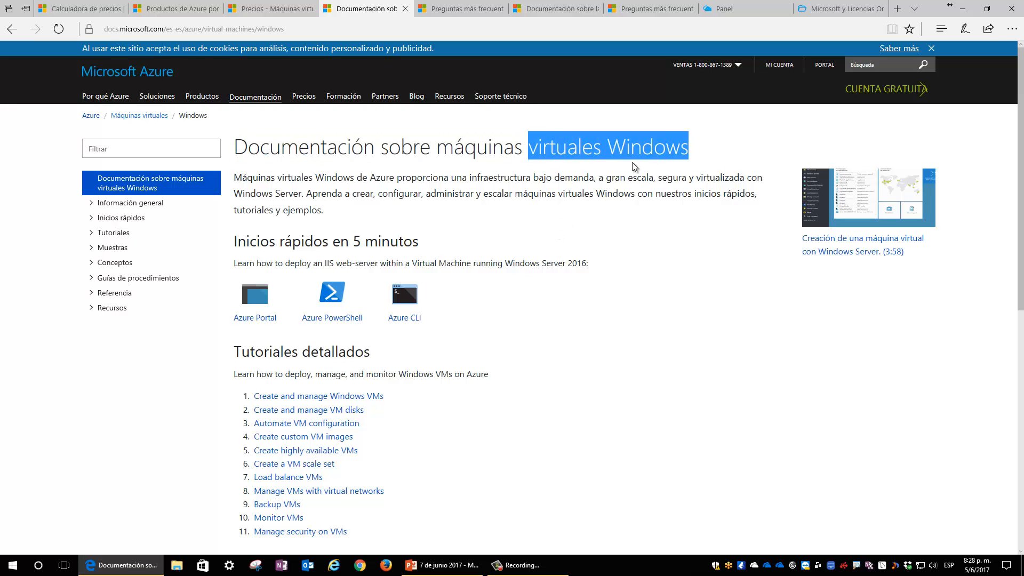
{"action": "left_click", "coordinate": [553, 355]}
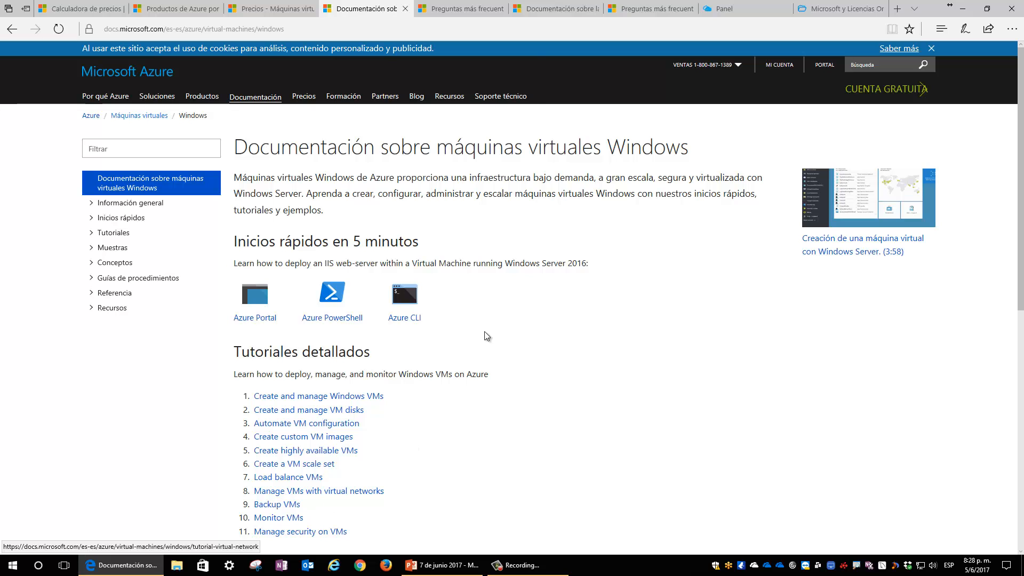
On the Windows VM FAQ, highlight the page title, first question and storage question.
{"action": "left_click", "coordinate": [462, 15]}
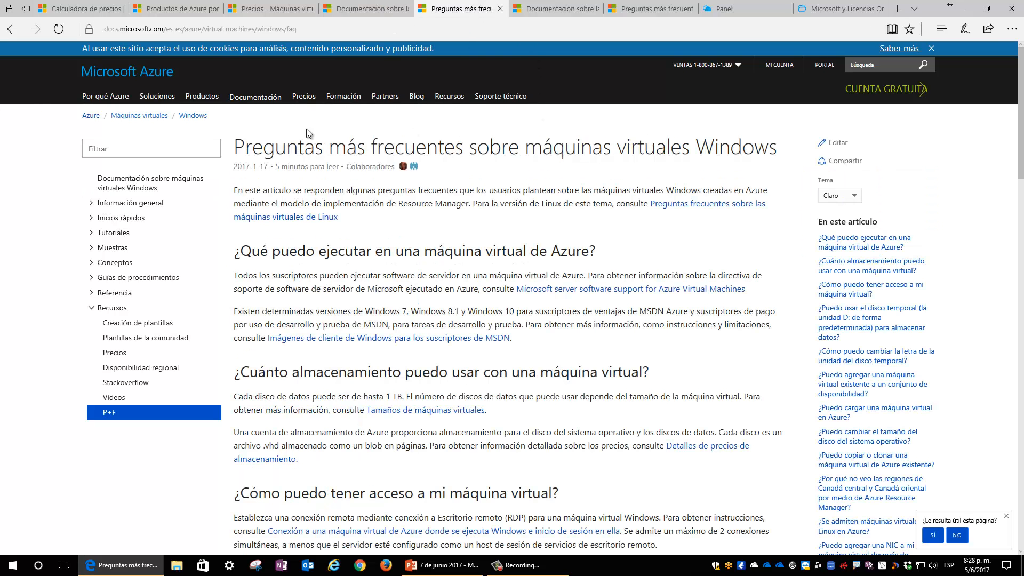
{"action": "left_click_drag", "start_coordinate": [235, 148], "coordinate": [728, 154]}
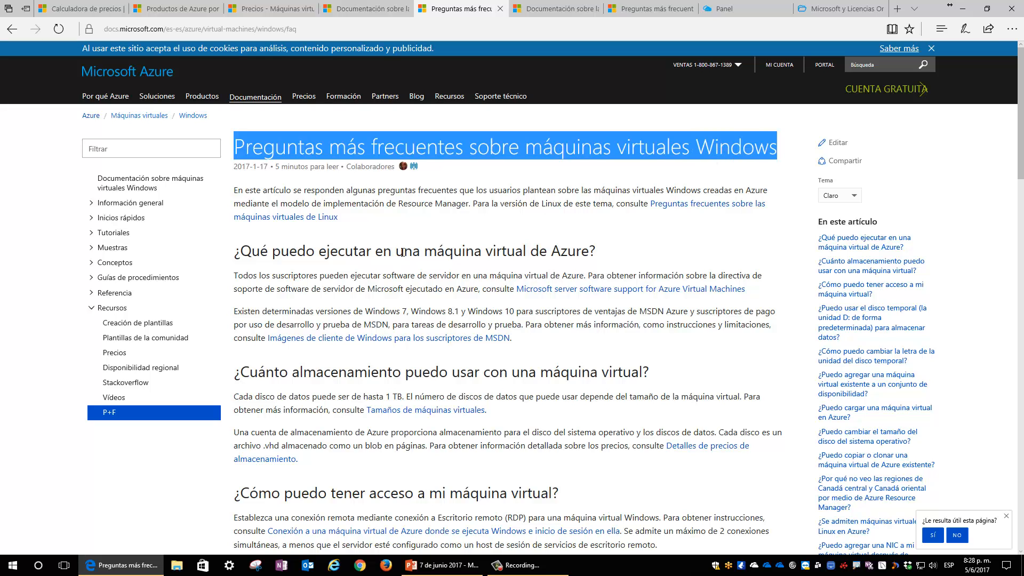
{"action": "left_click_drag", "start_coordinate": [241, 252], "coordinate": [530, 250]}
{"action": "left_click_drag", "start_coordinate": [293, 372], "coordinate": [573, 382]}
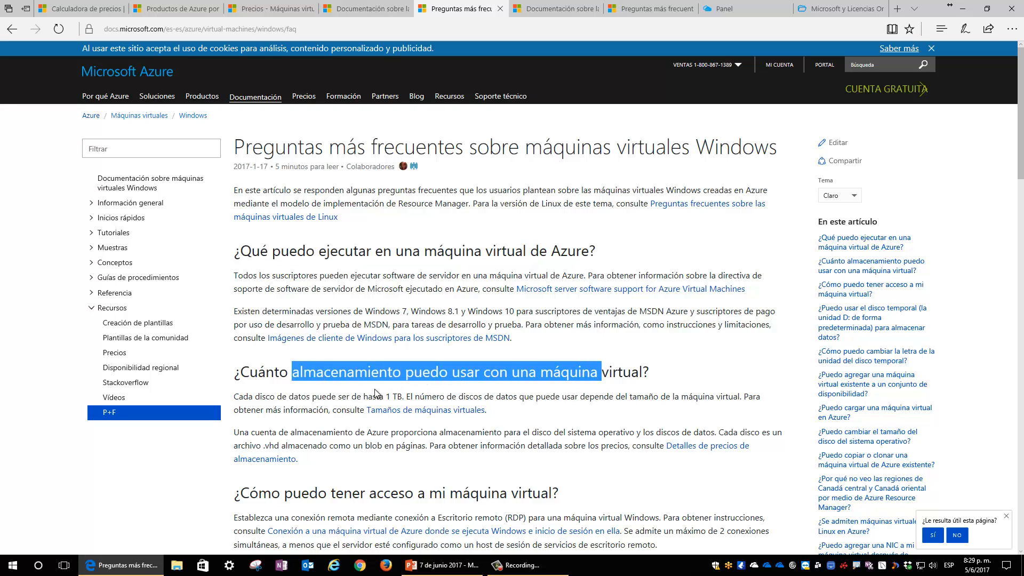
{"action": "left_click", "coordinate": [354, 387]}
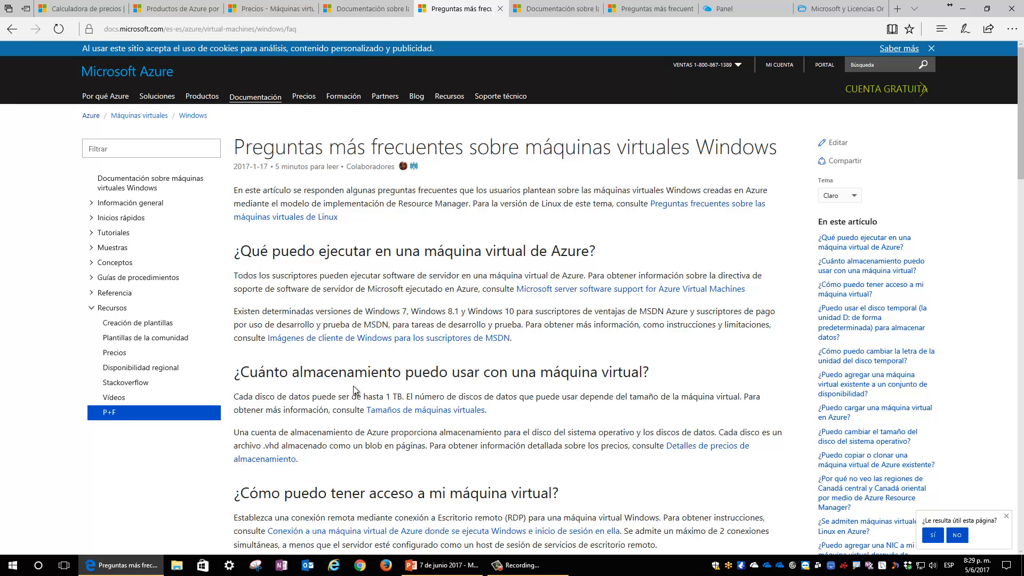
Highlight the Linux VM documentation and FAQ titles, then go to the pricing calculator.
{"action": "left_click", "coordinate": [555, 15]}
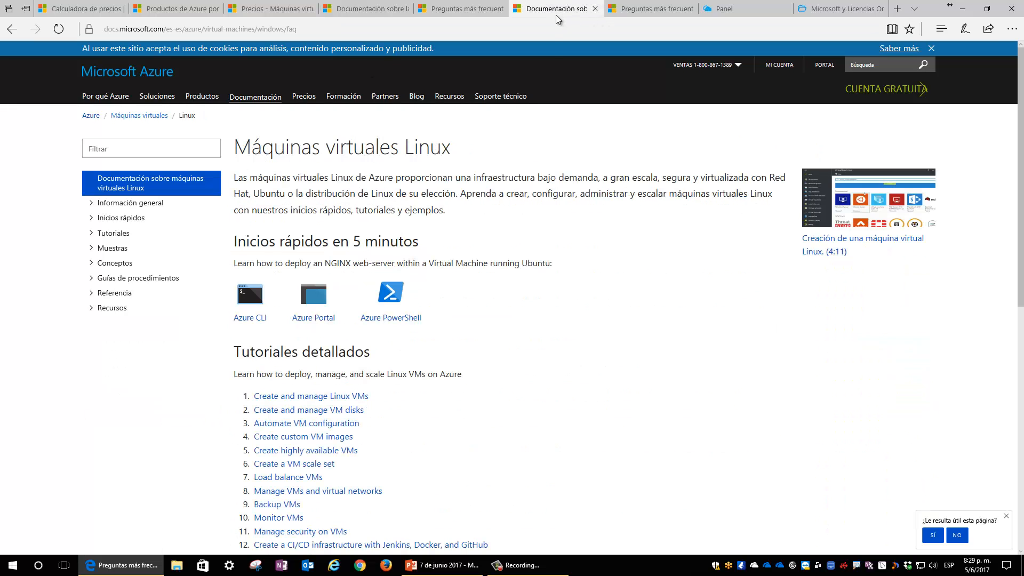
{"action": "left_click_drag", "start_coordinate": [327, 141], "coordinate": [451, 147]}
{"action": "key", "text": "ctrl+Tab"}
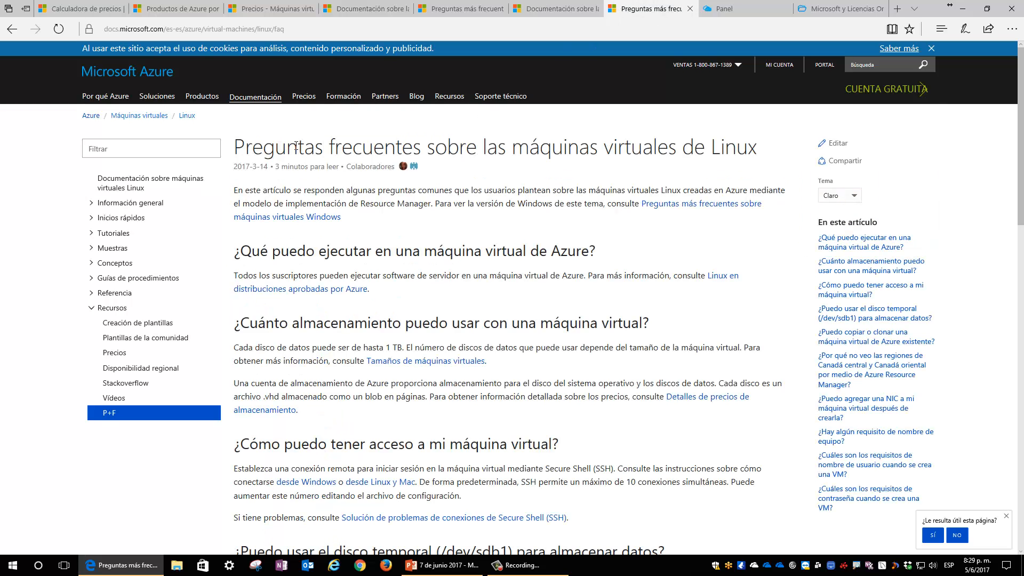
{"action": "left_click_drag", "start_coordinate": [235, 147], "coordinate": [757, 150]}
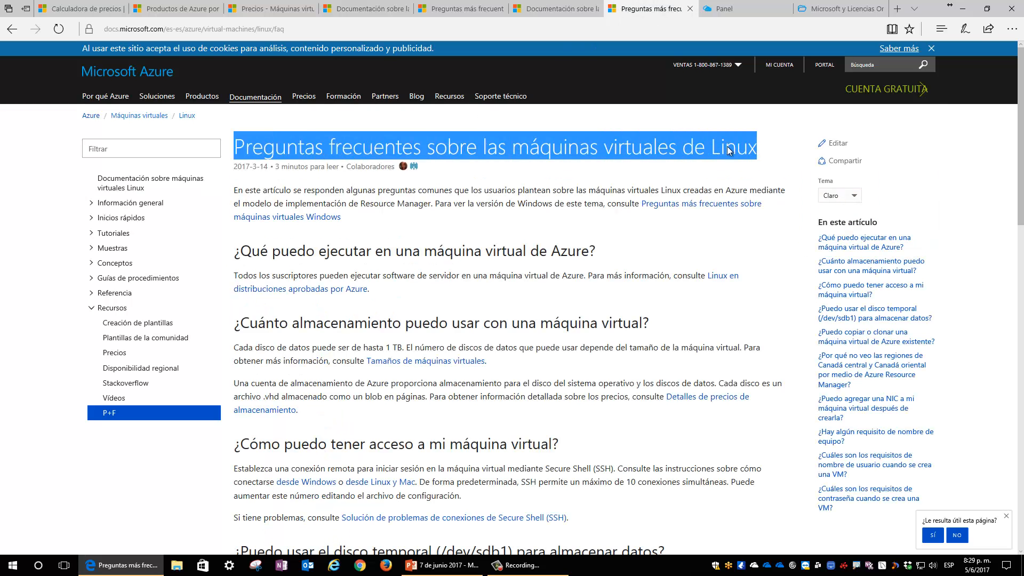
{"action": "left_click", "coordinate": [688, 186]}
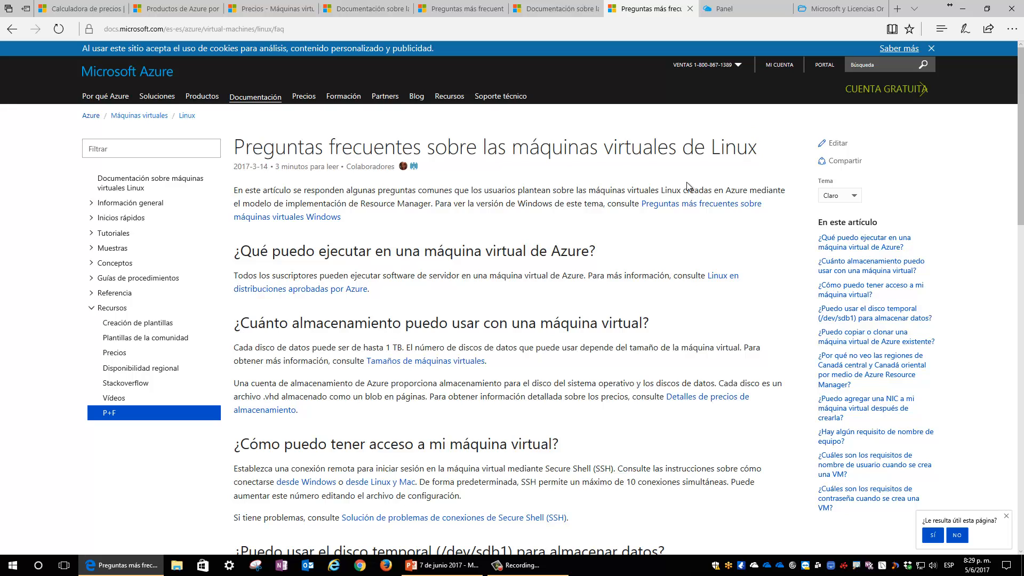
{"action": "left_click", "coordinate": [78, 11]}
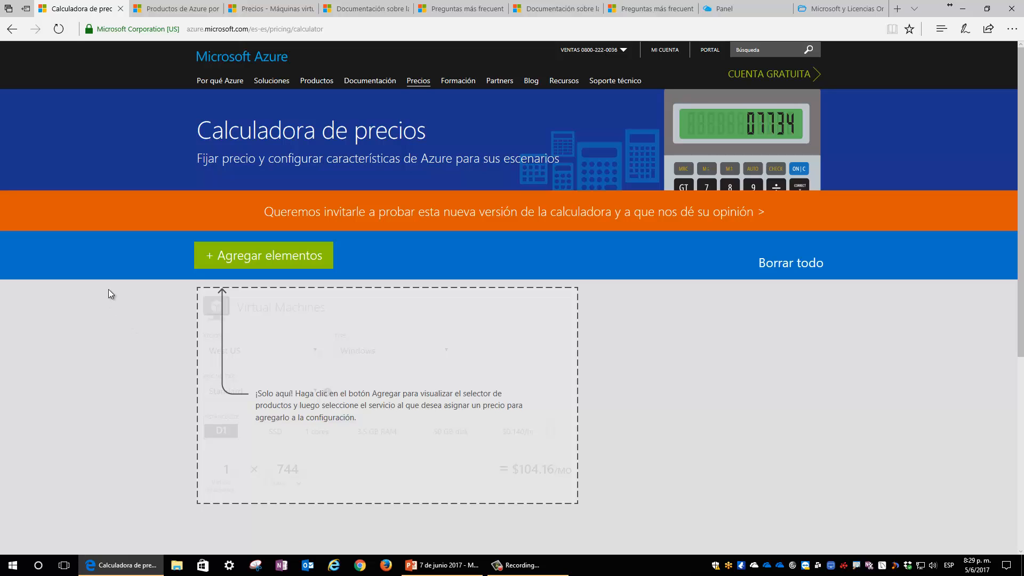
Add Virtual Machines from the product selector to the pricing calculator estimate.
{"action": "scroll", "coordinate": [139, 320], "scroll_direction": "down", "scroll_amount": 1}
{"action": "scroll", "coordinate": [141, 321], "scroll_direction": "up", "scroll_amount": 1}
{"action": "left_click", "coordinate": [297, 260]}
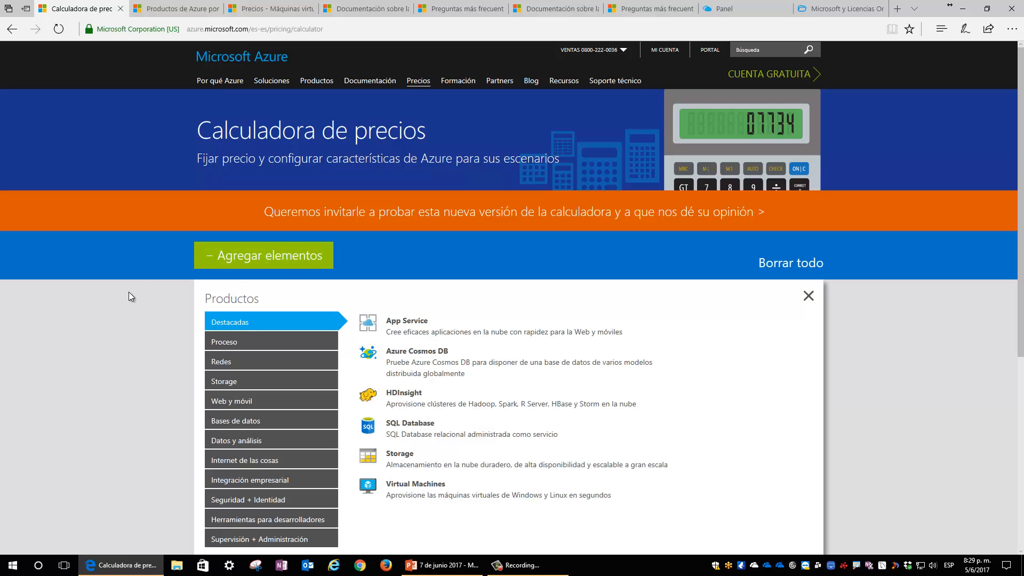
{"action": "scroll", "coordinate": [144, 332], "scroll_direction": "down", "scroll_amount": 1}
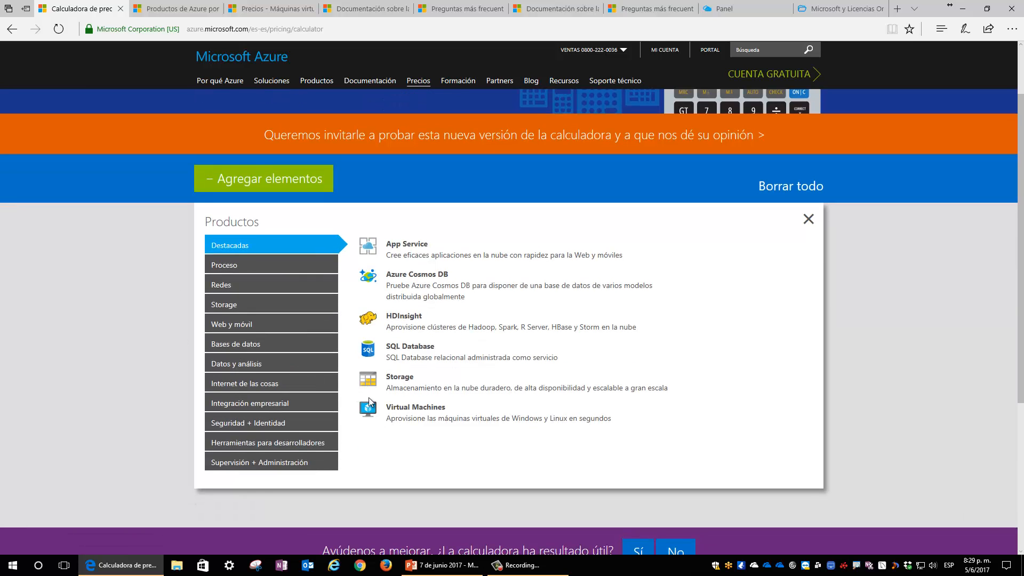
{"action": "left_click", "coordinate": [416, 419]}
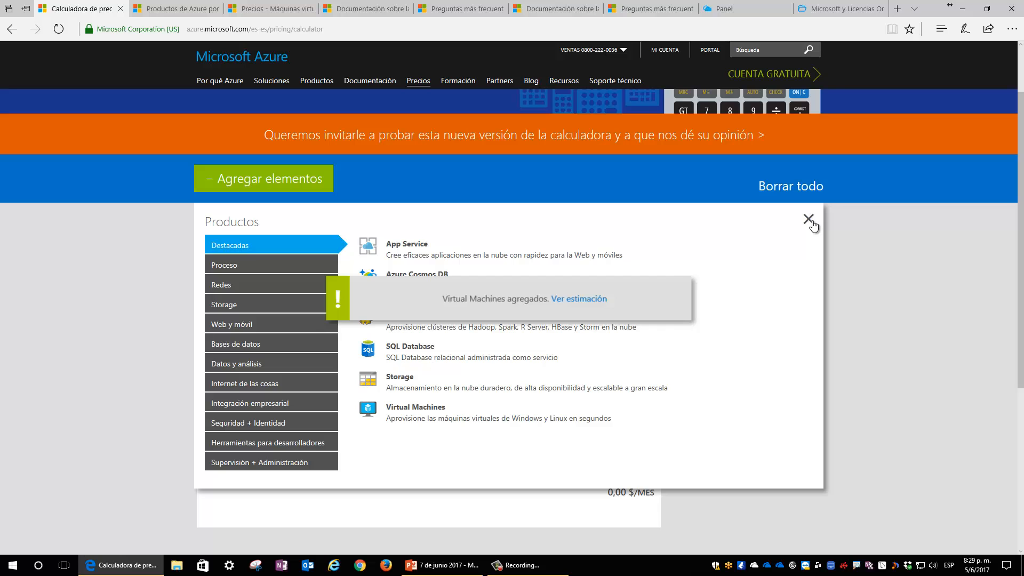
{"action": "left_click", "coordinate": [809, 219]}
{"action": "scroll", "coordinate": [171, 328], "scroll_direction": "down", "scroll_amount": 1}
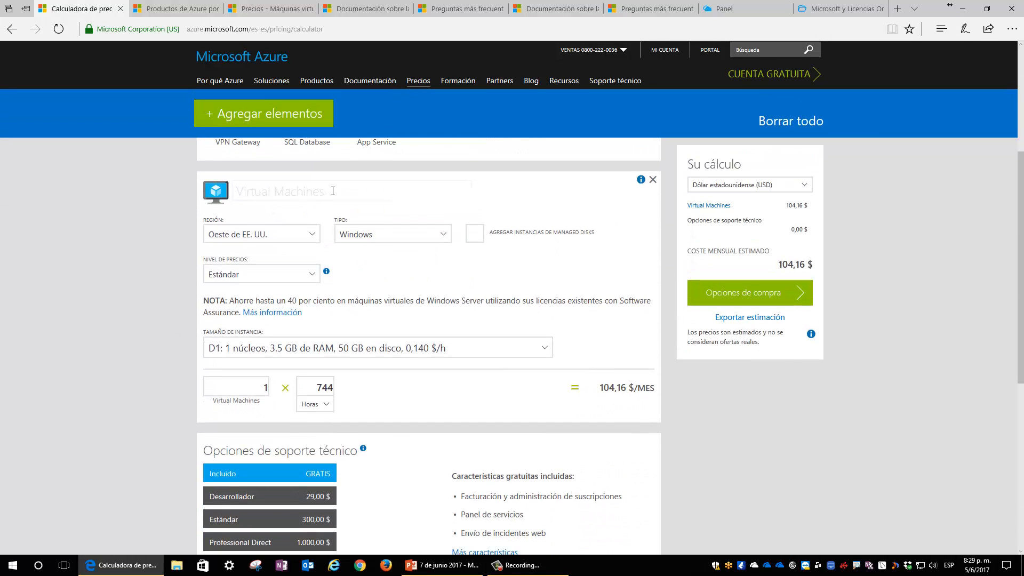
{"action": "left_click", "coordinate": [254, 241]}
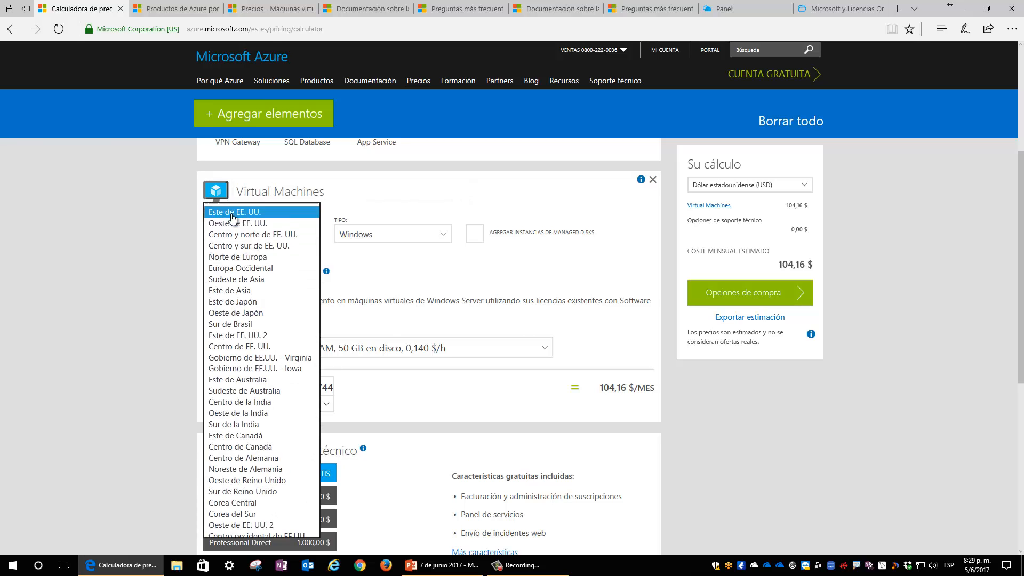
Set the VM region to Este de EE. UU. and keep Windows as the type.
{"action": "left_click", "coordinate": [232, 213]}
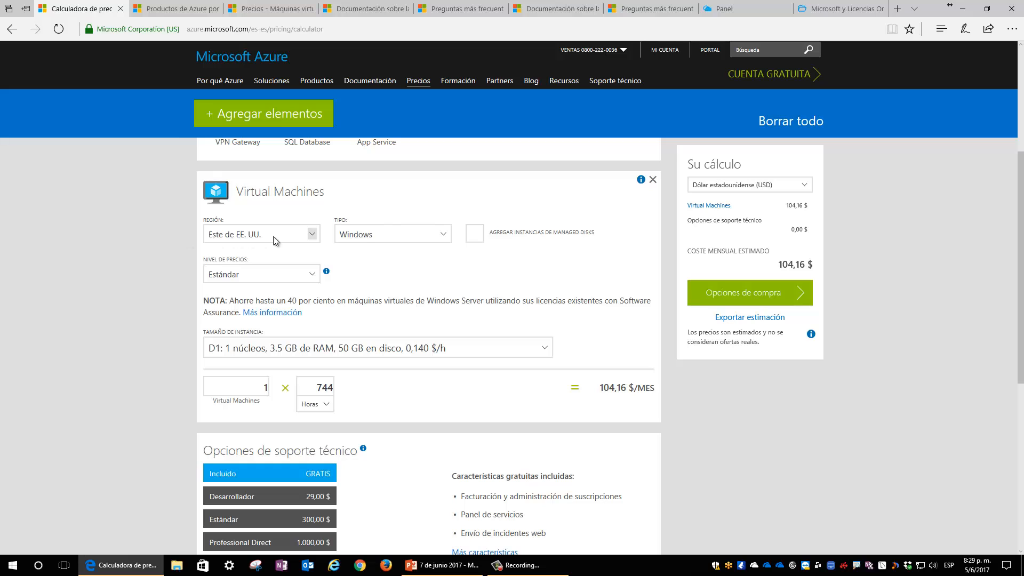
{"action": "left_click", "coordinate": [424, 236]}
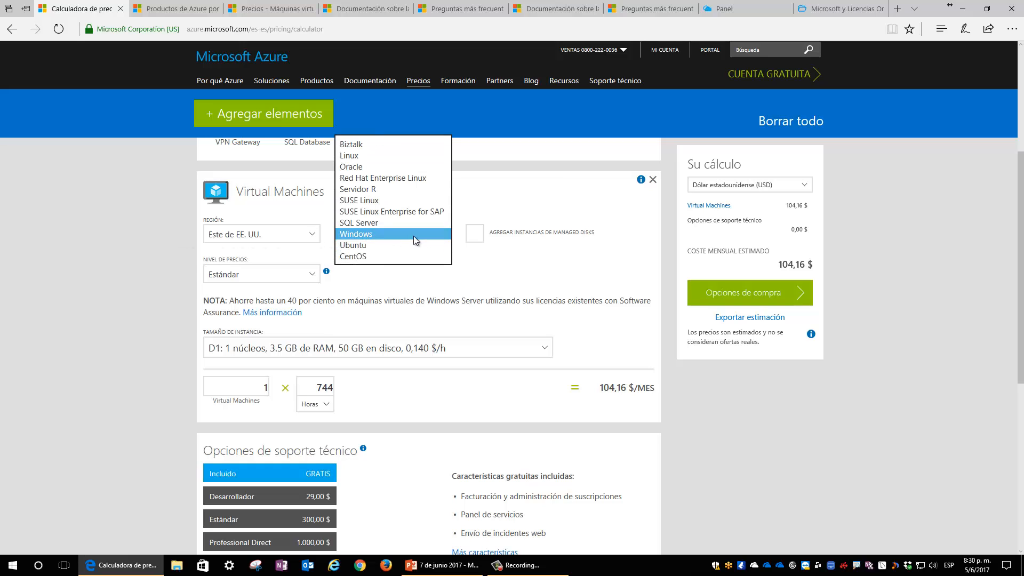
{"action": "left_click", "coordinate": [363, 233]}
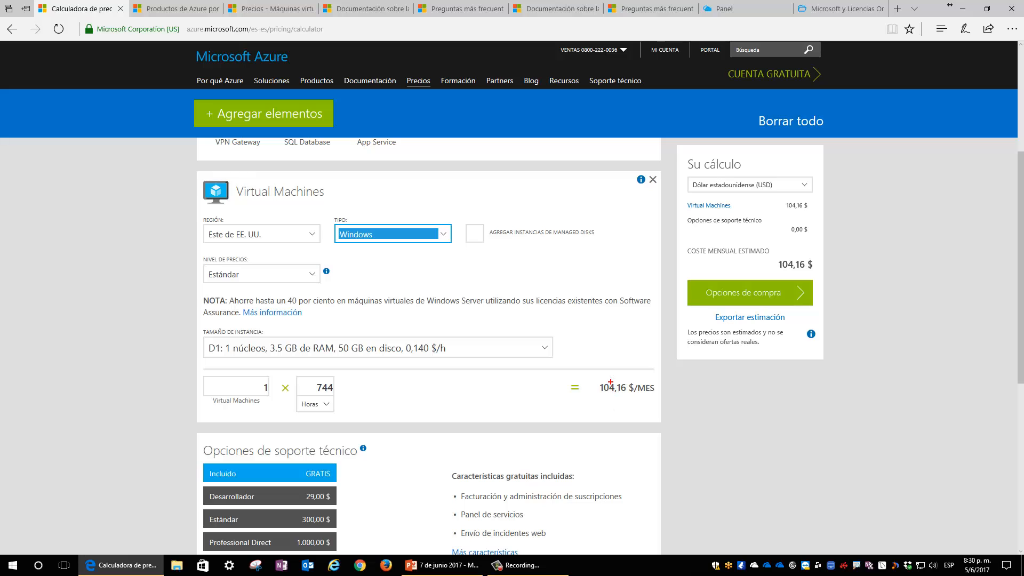
Circle the 744 hours and 104,16 $ monthly price and underline Windows with the pen.
{"action": "key", "text": "ctrl+2"}
{"action": "mouse_move", "coordinate": [610, 372]}
{"action": "left_mouse_down"}
{"action": "mouse_move", "coordinate": [594, 379]}
{"action": "mouse_move", "coordinate": [618, 403]}
{"action": "mouse_move", "coordinate": [664, 391]}
{"action": "mouse_move", "coordinate": [621, 375]}
{"action": "left_mouse_up"}
{"action": "mouse_move", "coordinate": [311, 372]}
{"action": "left_mouse_down"}
{"action": "mouse_move", "coordinate": [299, 376]}
{"action": "mouse_move", "coordinate": [293, 406]}
{"action": "mouse_move", "coordinate": [331, 417]}
{"action": "mouse_move", "coordinate": [348, 383]}
{"action": "mouse_move", "coordinate": [305, 372]}
{"action": "left_mouse_up"}
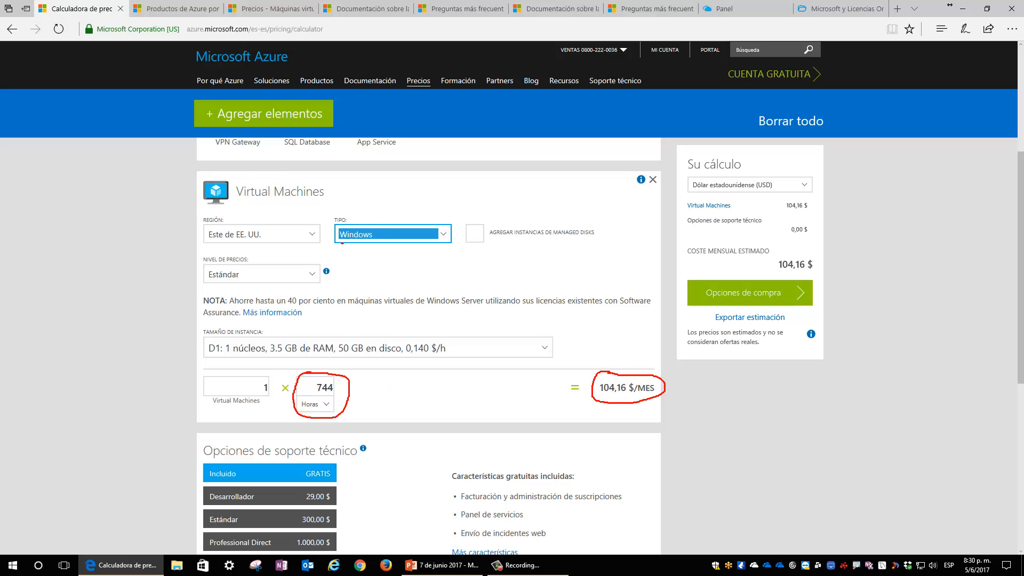
{"action": "left_click_drag", "start_coordinate": [342, 242], "coordinate": [385, 243]}
{"action": "left_click_drag", "start_coordinate": [596, 414], "coordinate": [656, 403]}
{"action": "key", "text": "Escape"}
{"action": "left_click", "coordinate": [445, 236]}
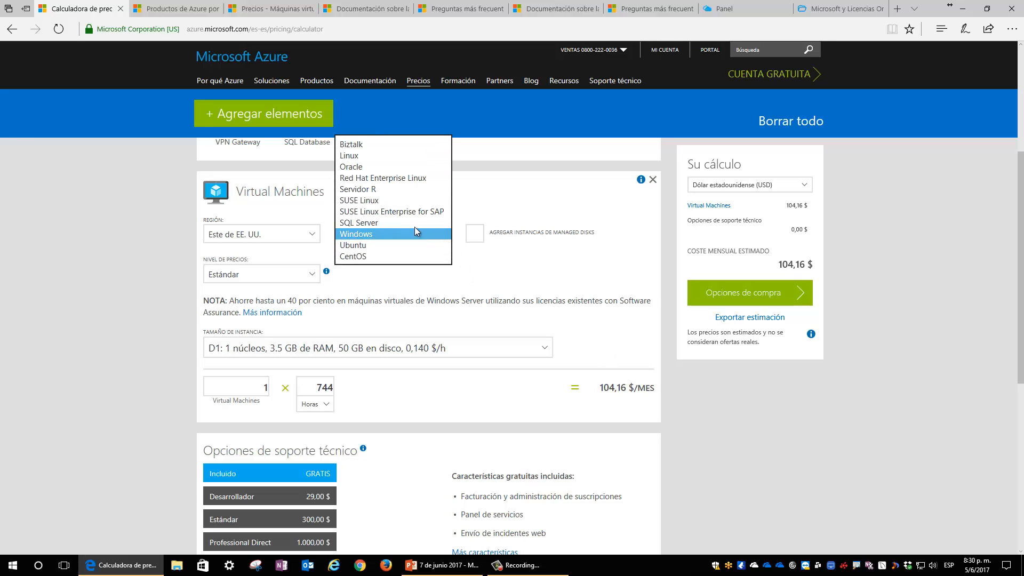
{"action": "left_click", "coordinate": [352, 155]}
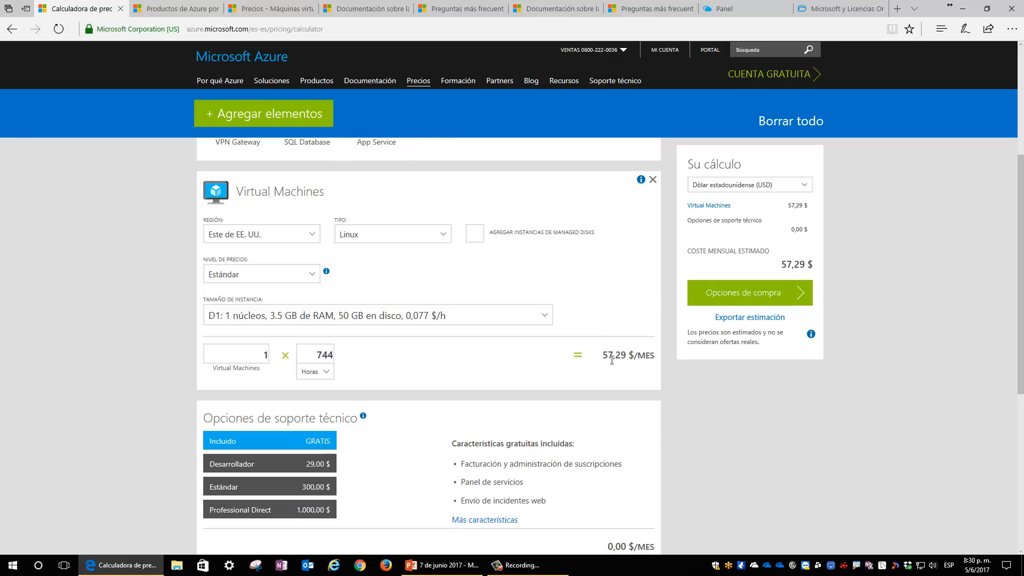
{"action": "left_click_drag", "start_coordinate": [603, 355], "coordinate": [628, 357]}
{"action": "left_click", "coordinate": [467, 389]}
{"action": "left_click", "coordinate": [424, 232]}
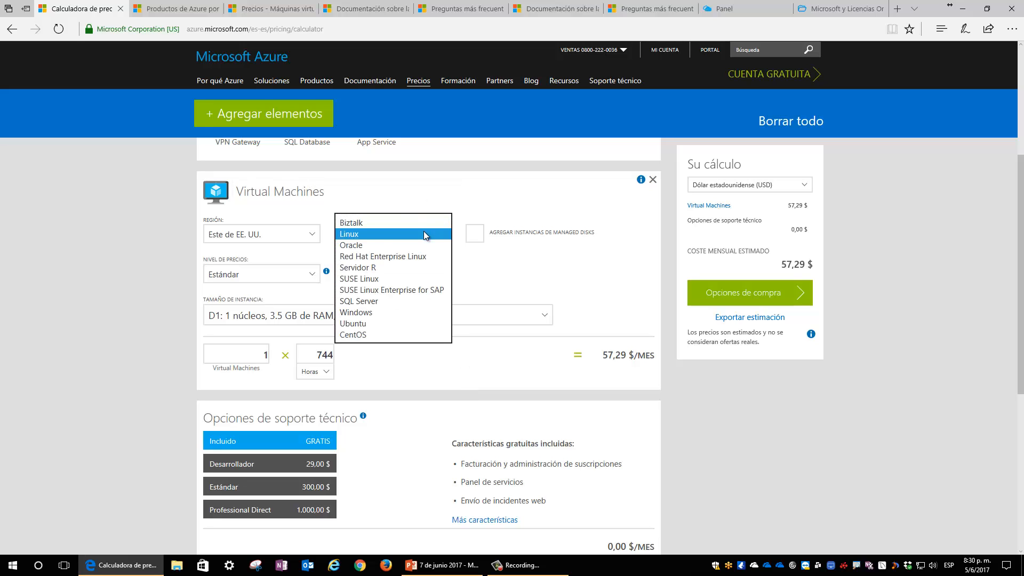
{"action": "left_click", "coordinate": [373, 256]}
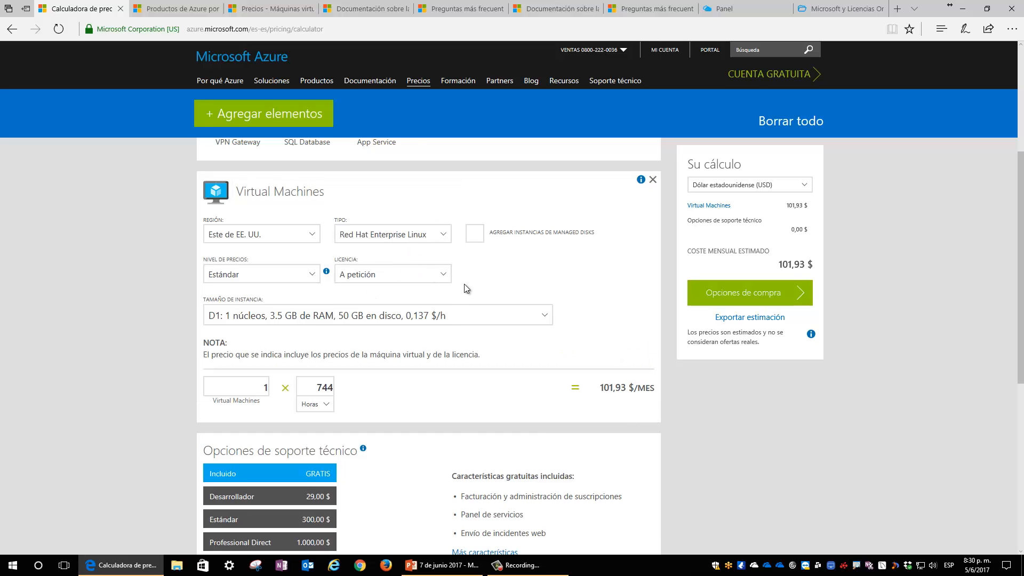
{"action": "double_click", "coordinate": [605, 387]}
{"action": "left_click", "coordinate": [583, 418]}
{"action": "left_click", "coordinate": [394, 232]}
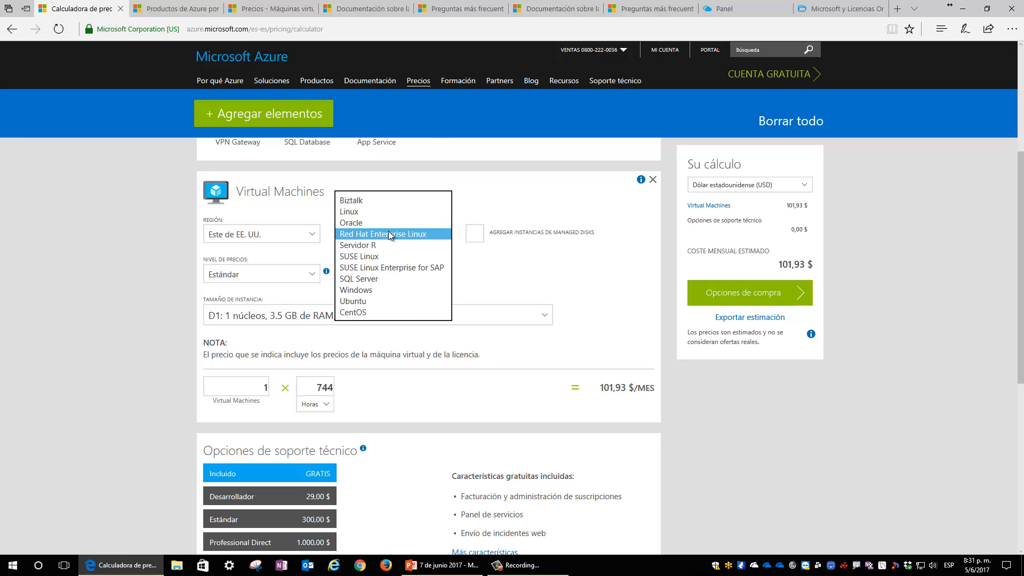
{"action": "left_click", "coordinate": [368, 290]}
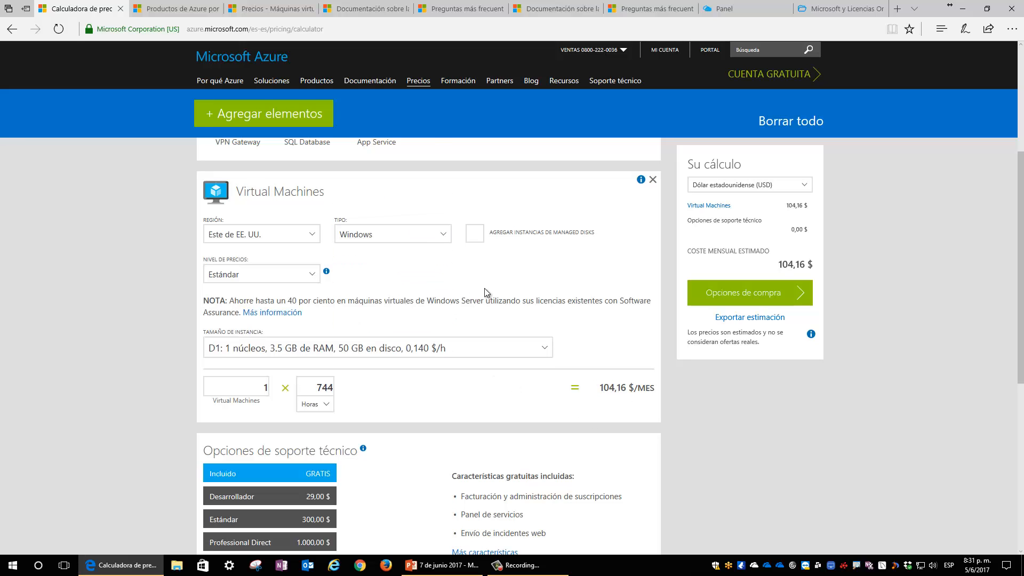
{"action": "left_click", "coordinate": [311, 274]}
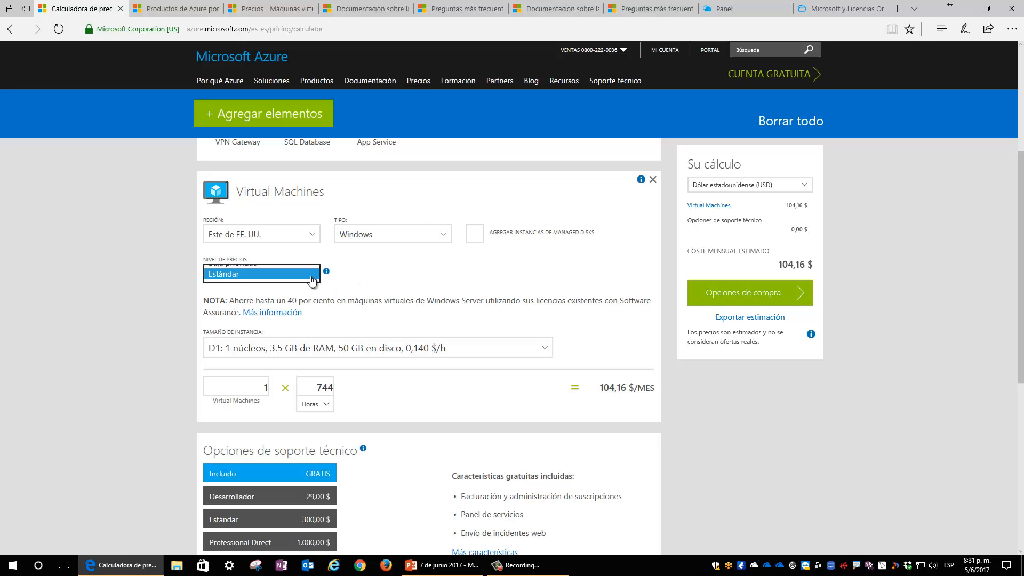
Switch the pricing tier from Estándar to Baja prioridad.
{"action": "left_click", "coordinate": [162, 280]}
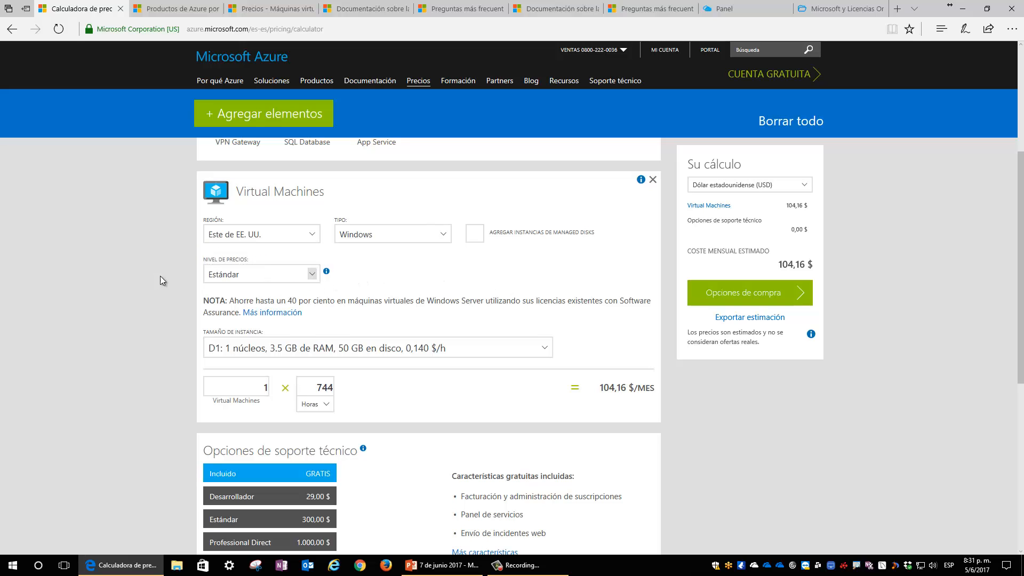
{"action": "left_click", "coordinate": [252, 275]}
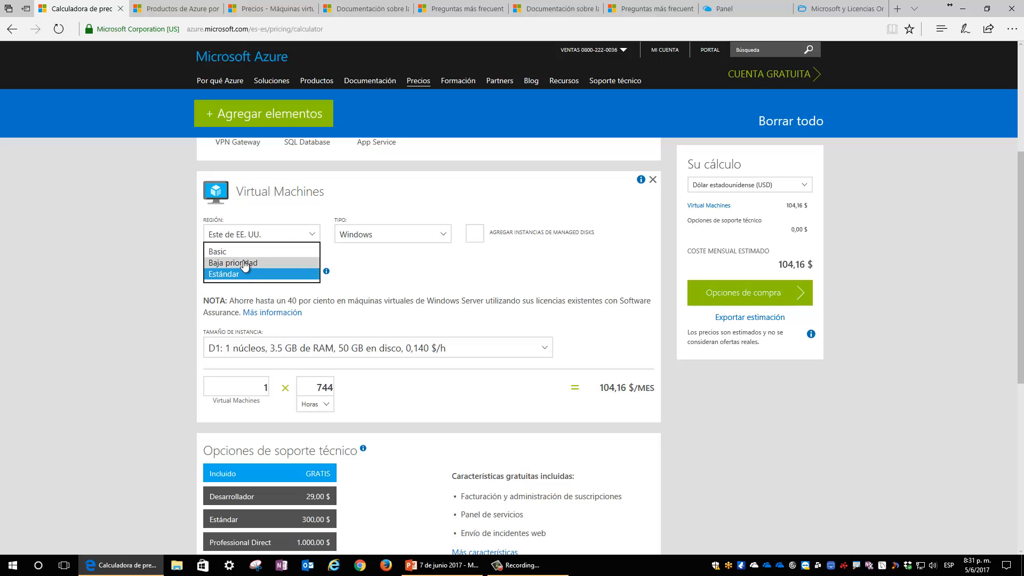
{"action": "left_click", "coordinate": [250, 263]}
Show the instance size list and underline the D1 row's specs and price.
{"action": "left_click", "coordinate": [283, 348]}
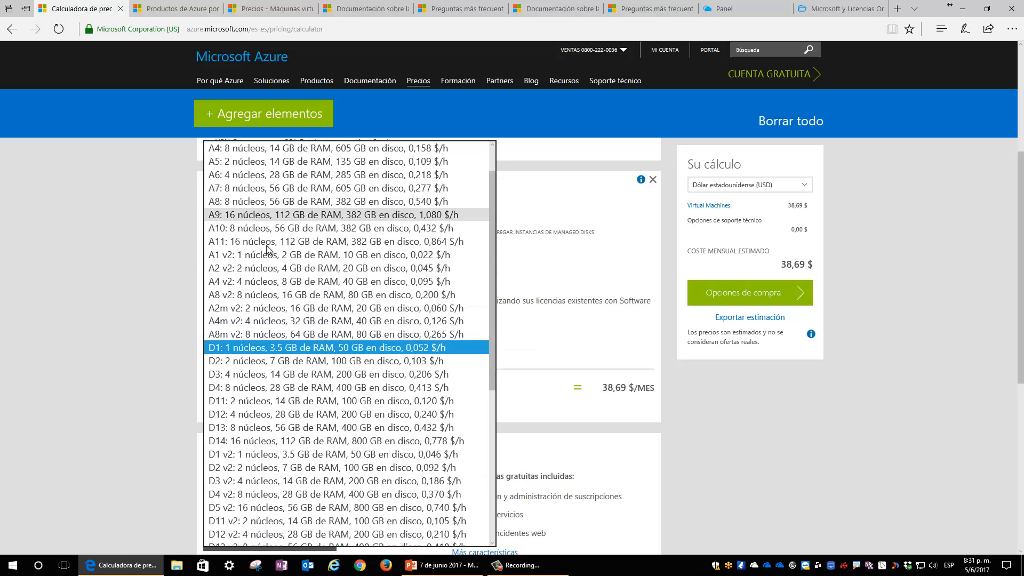
{"action": "scroll", "coordinate": [275, 368], "scroll_direction": "down", "scroll_amount": 5}
{"action": "scroll", "coordinate": [272, 371], "scroll_direction": "down", "scroll_amount": 6}
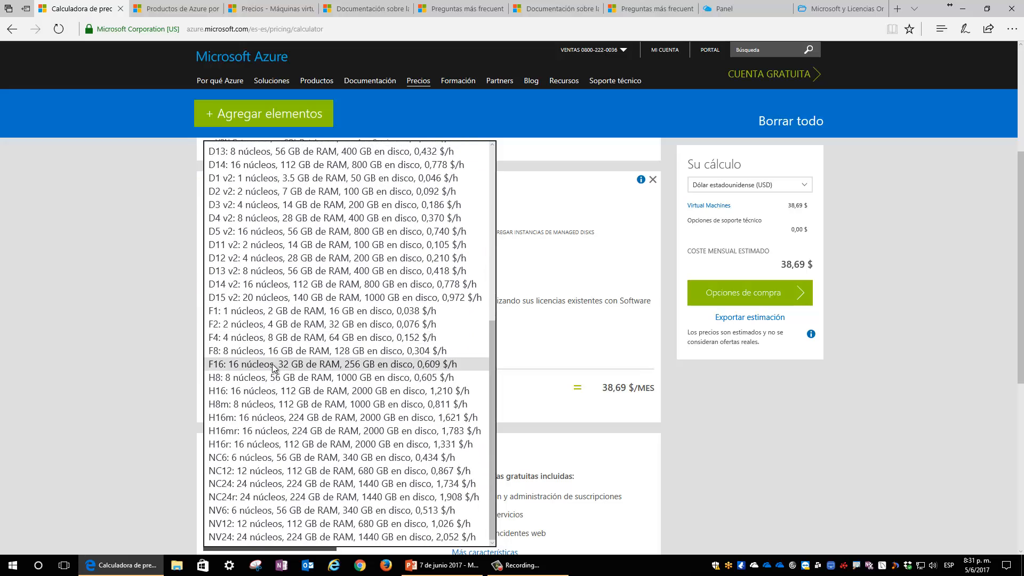
{"action": "scroll", "coordinate": [275, 365], "scroll_direction": "up", "scroll_amount": 10}
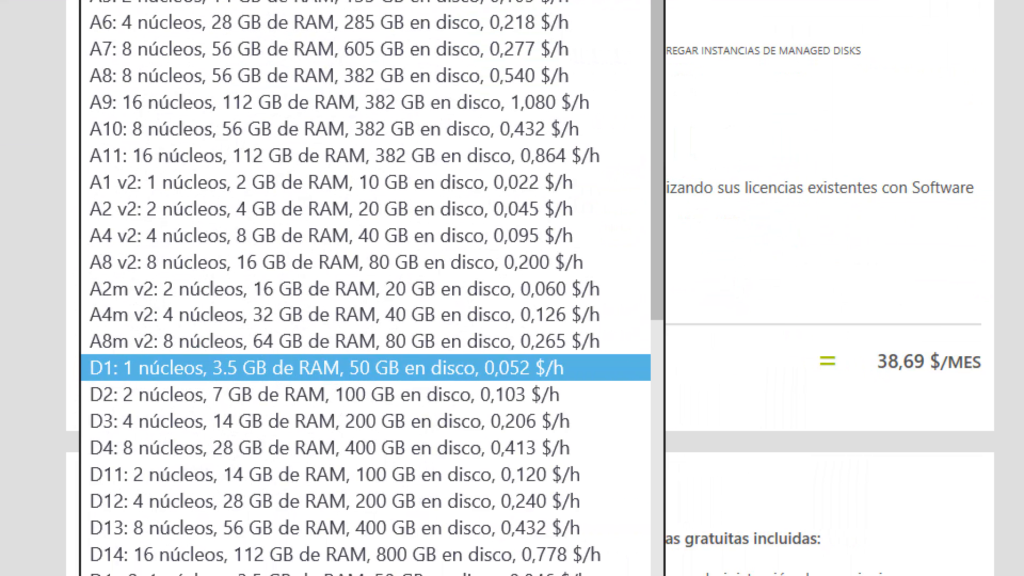
{"action": "left_click_drag", "start_coordinate": [92, 380], "coordinate": [469, 375]}
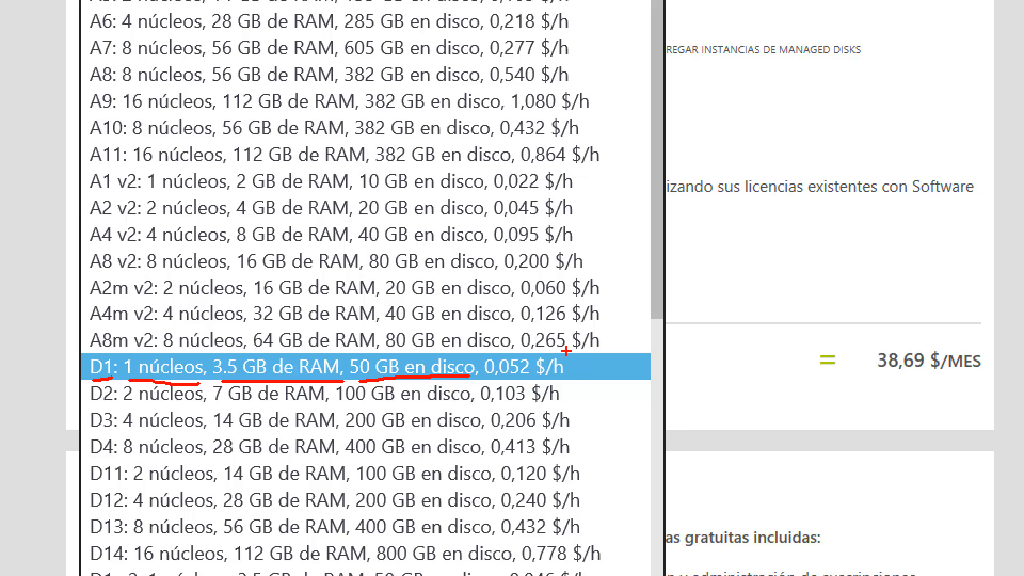
{"action": "mouse_move", "coordinate": [566, 352]}
{"action": "left_mouse_down"}
{"action": "mouse_move", "coordinate": [580, 376]}
{"action": "mouse_move", "coordinate": [564, 388]}
{"action": "left_mouse_up"}
{"action": "mouse_move", "coordinate": [368, 382]}
{"action": "left_mouse_down"}
{"action": "mouse_move", "coordinate": [345, 362]}
{"action": "mouse_move", "coordinate": [371, 350]}
{"action": "mouse_move", "coordinate": [479, 350]}
{"action": "mouse_move", "coordinate": [479, 375]}
{"action": "mouse_move", "coordinate": [433, 379]}
{"action": "left_mouse_up"}
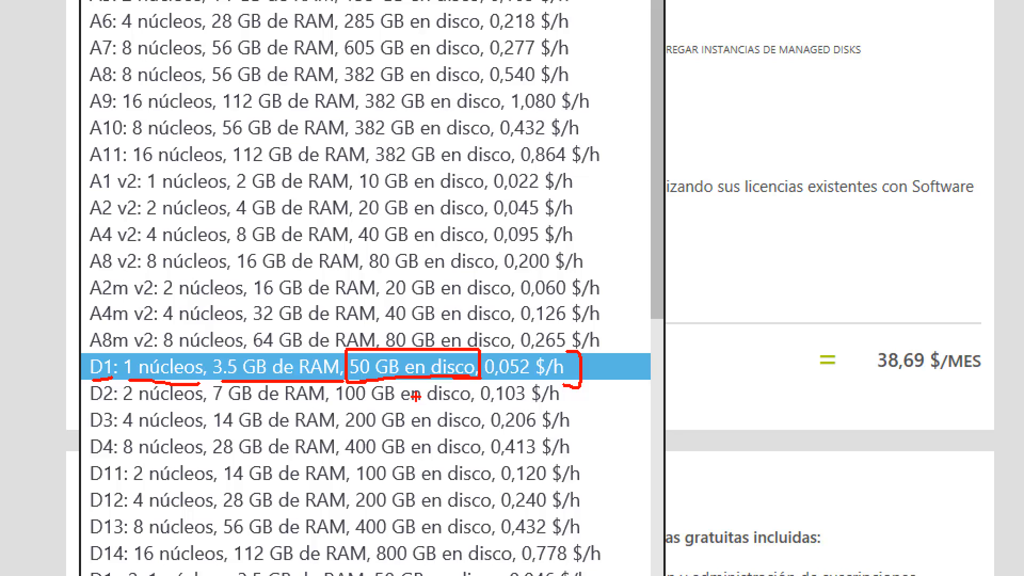
{"action": "key", "text": "Escape"}
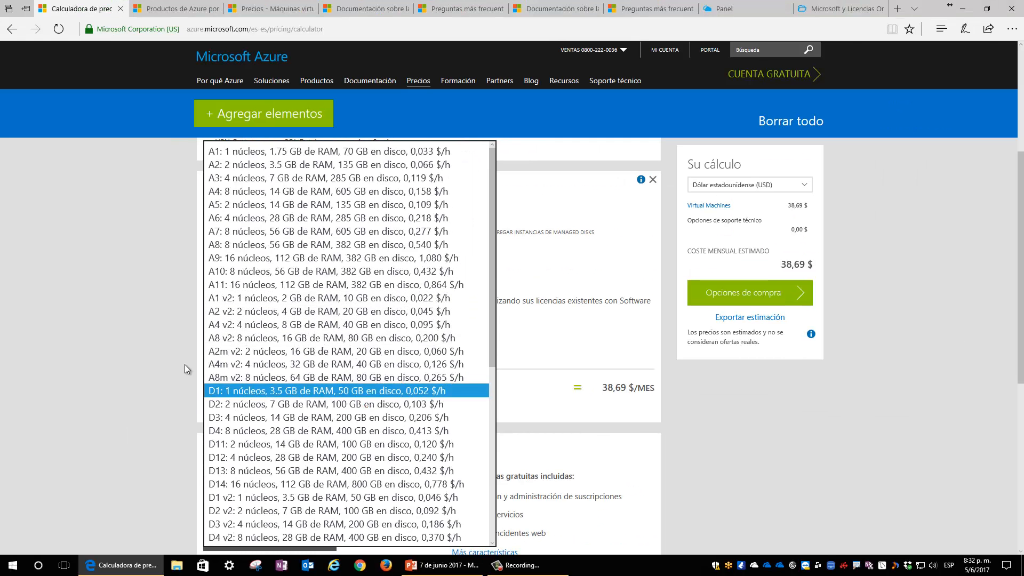
Change the instance size from D1 to D2 and mark it on screen.
{"action": "left_click", "coordinate": [178, 369]}
{"action": "left_click", "coordinate": [212, 353]}
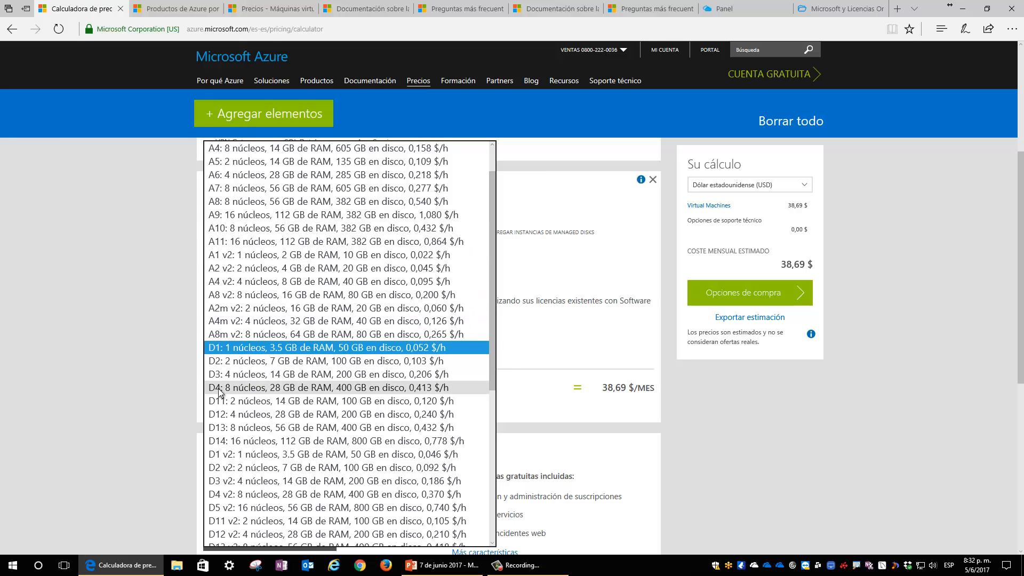
{"action": "left_click", "coordinate": [246, 358]}
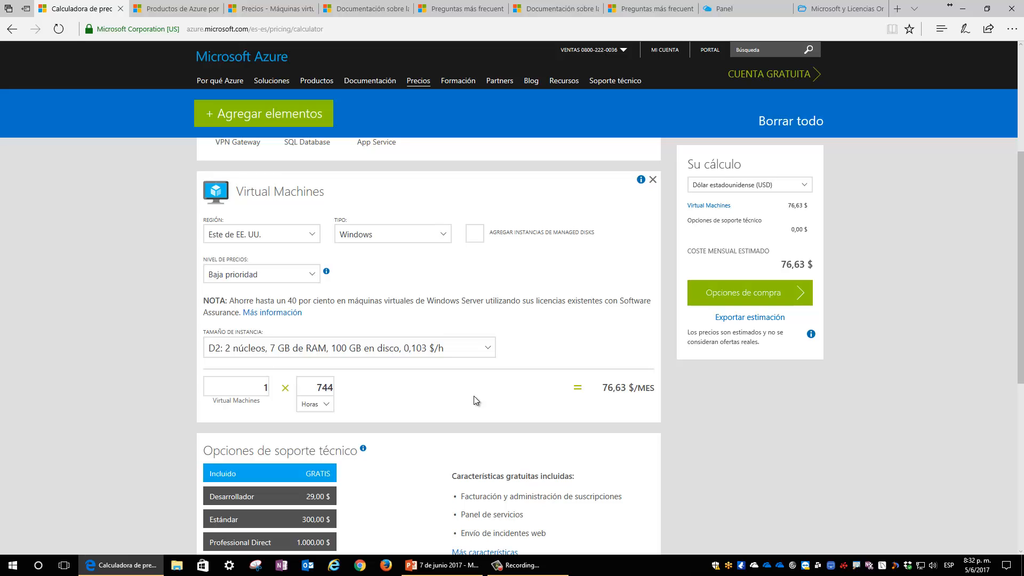
{"action": "key", "text": "ctrl+2"}
{"action": "left_click_drag", "start_coordinate": [339, 323], "coordinate": [358, 326]}
{"action": "key", "text": "Escape"}
Reopen the size list to annotate the D2 entry, keeping D2 at 76,63 $ monthly.
{"action": "left_click", "coordinate": [393, 352]}
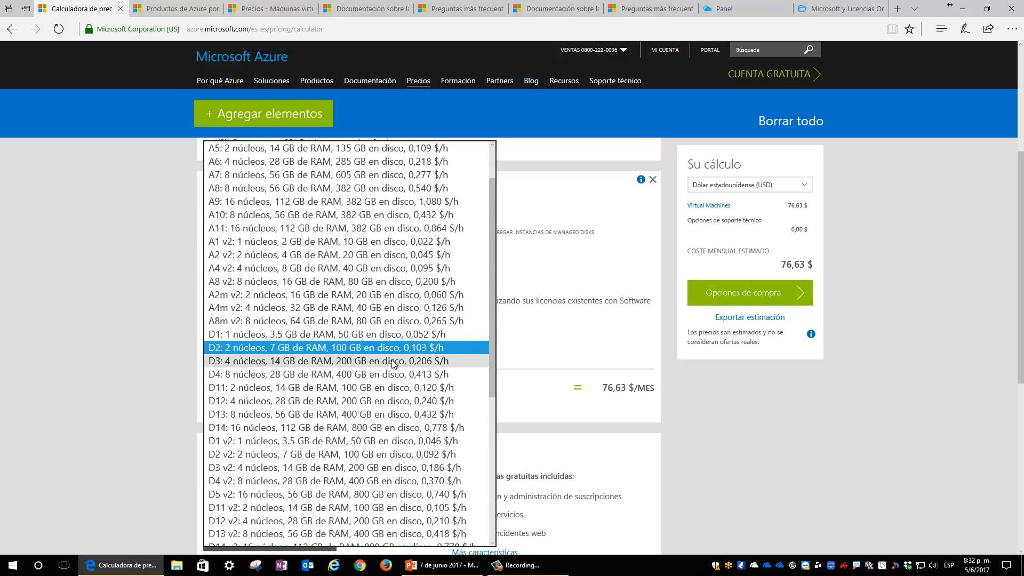
{"action": "key", "text": "ctrl+2"}
{"action": "mouse_move", "coordinate": [346, 356]}
{"action": "left_mouse_down"}
{"action": "mouse_move", "coordinate": [352, 367]}
{"action": "mouse_move", "coordinate": [334, 353]}
{"action": "mouse_move", "coordinate": [354, 370]}
{"action": "mouse_move", "coordinate": [337, 364]}
{"action": "left_mouse_up"}
{"action": "mouse_move", "coordinate": [352, 407]}
{"action": "left_mouse_down"}
{"action": "mouse_move", "coordinate": [360, 392]}
{"action": "mouse_move", "coordinate": [358, 406]}
{"action": "left_mouse_up"}
{"action": "key", "text": "Escape"}
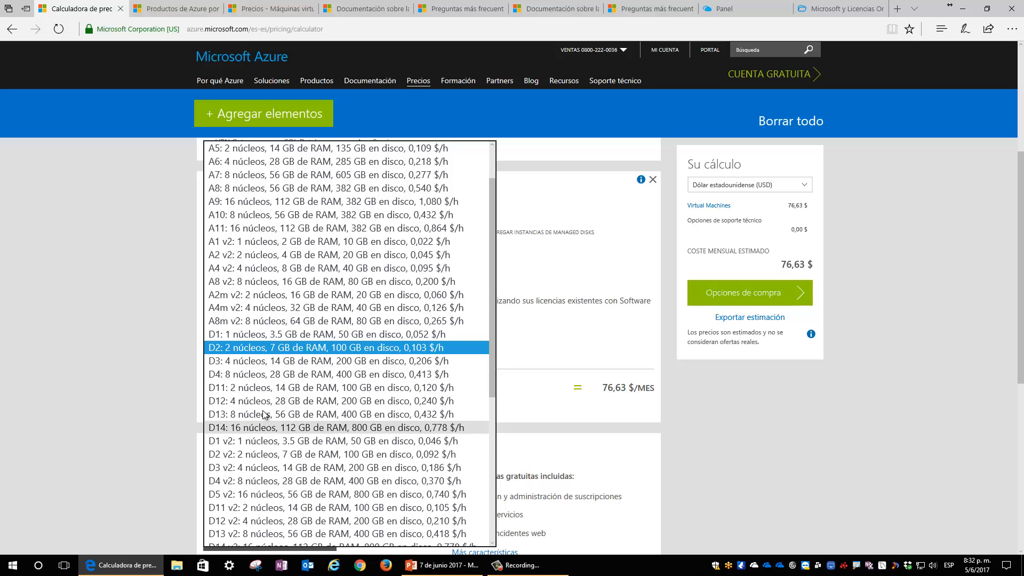
{"action": "left_click", "coordinate": [291, 350]}
{"action": "left_click", "coordinate": [268, 375]}
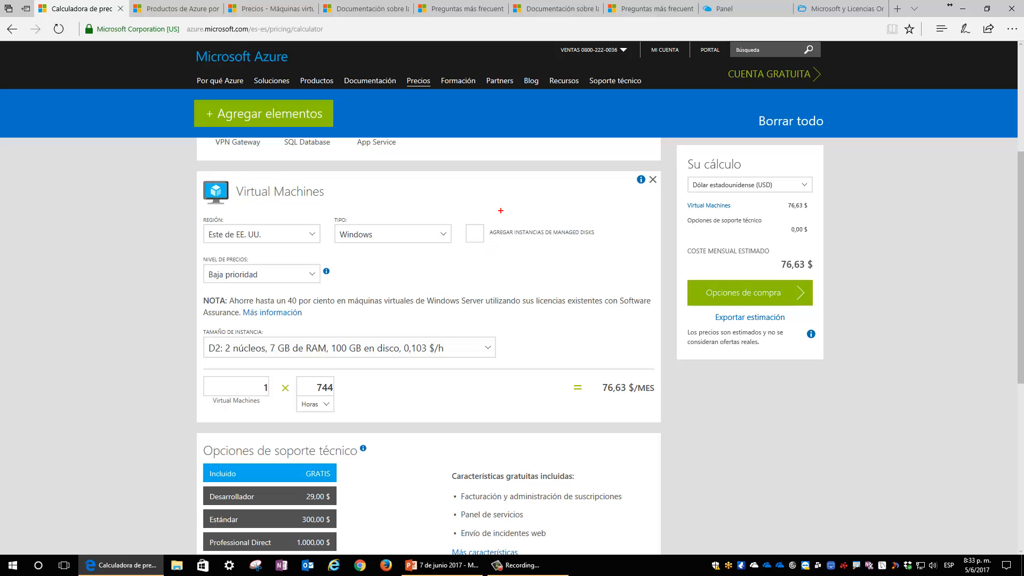
{"action": "mouse_move", "coordinate": [497, 208]}
{"action": "left_mouse_down"}
{"action": "mouse_move", "coordinate": [454, 219]}
{"action": "mouse_move", "coordinate": [467, 253]}
{"action": "mouse_move", "coordinate": [609, 254]}
{"action": "mouse_move", "coordinate": [546, 201]}
{"action": "mouse_move", "coordinate": [503, 200]}
{"action": "left_mouse_up"}
{"action": "key", "text": "Escape"}
Enable Managed Disks instances in the estimate, toggling the option off and back on.
{"action": "left_click", "coordinate": [474, 234]}
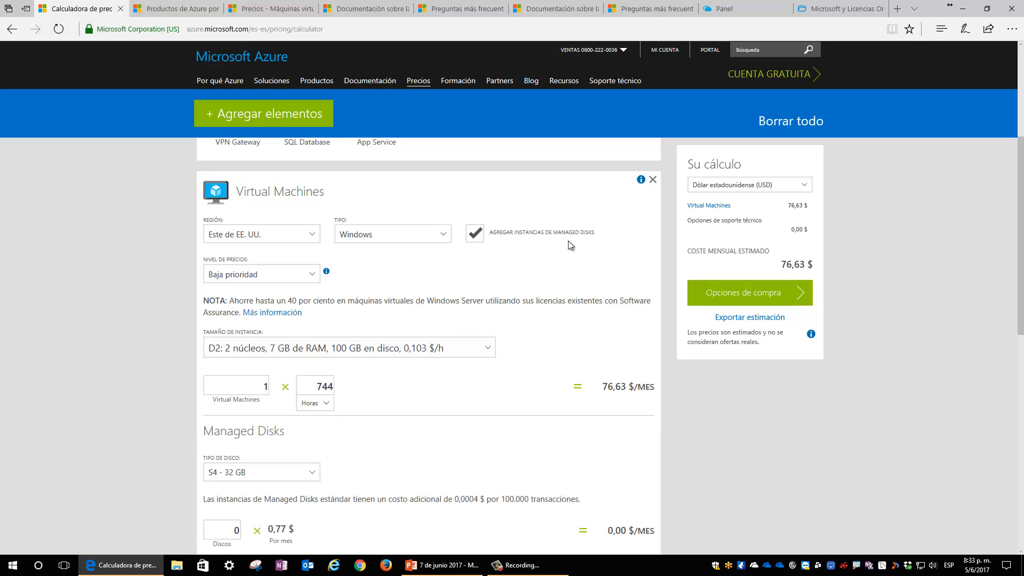
{"action": "left_click", "coordinate": [476, 235]}
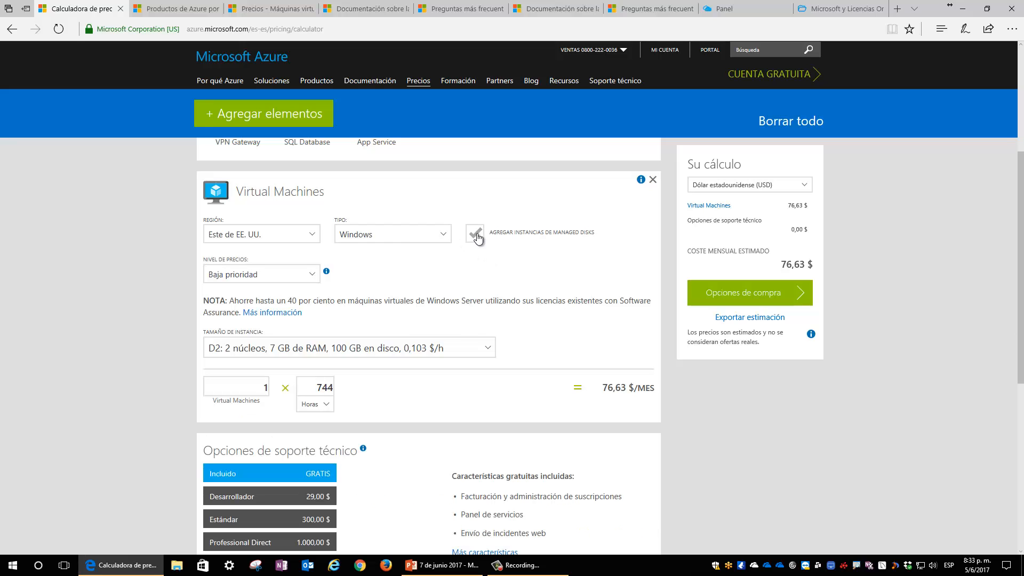
{"action": "left_click", "coordinate": [476, 236]}
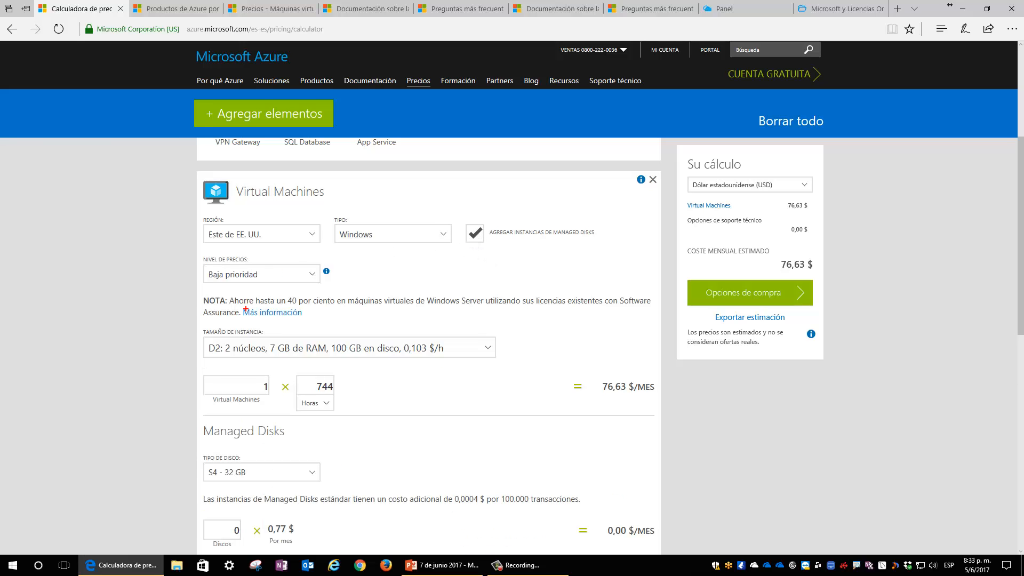
{"action": "mouse_move", "coordinate": [217, 415]}
{"action": "left_mouse_down"}
{"action": "mouse_move", "coordinate": [190, 417]}
{"action": "mouse_move", "coordinate": [185, 487]}
{"action": "mouse_move", "coordinate": [198, 540]}
{"action": "left_mouse_up"}
{"action": "scroll", "coordinate": [250, 412], "scroll_direction": "down", "scroll_amount": 1}
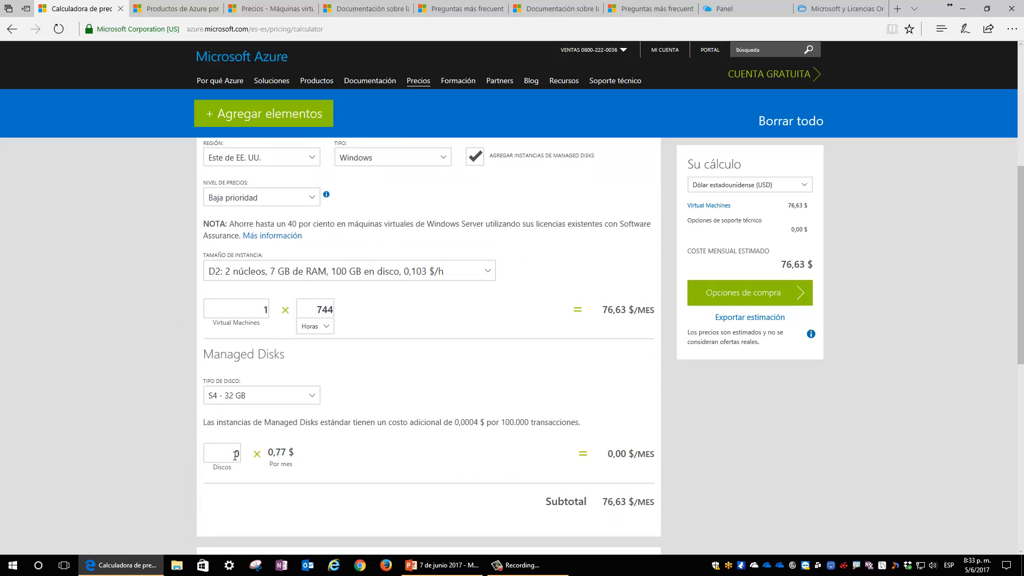
Set the managed disk type to S10 - 128 GB at 2,94 $ per disk monthly.
{"action": "left_click", "coordinate": [262, 396]}
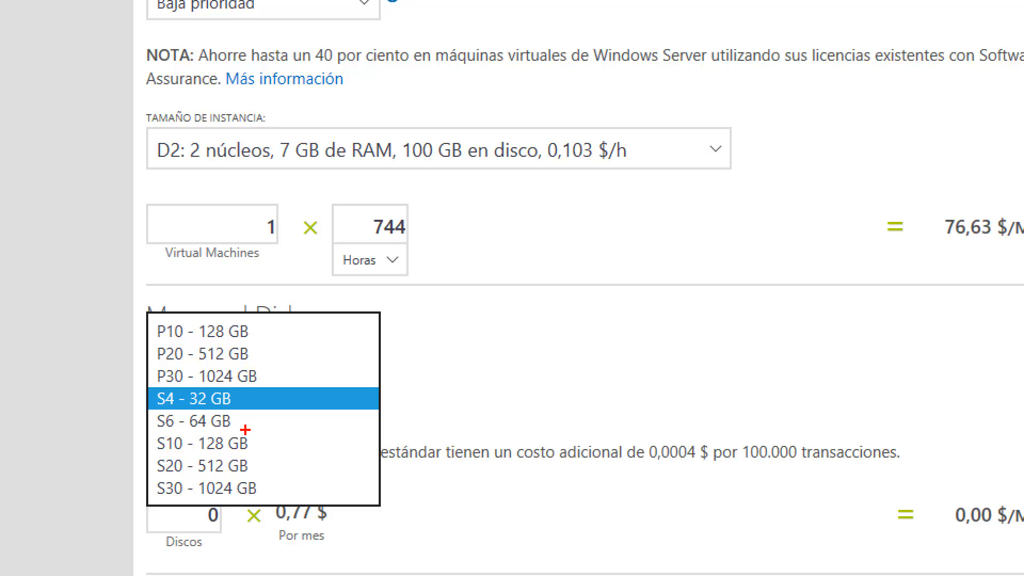
{"action": "mouse_move", "coordinate": [245, 429]}
{"action": "left_mouse_down"}
{"action": "mouse_move", "coordinate": [267, 430]}
{"action": "mouse_move", "coordinate": [267, 458]}
{"action": "mouse_move", "coordinate": [243, 456]}
{"action": "left_mouse_up"}
{"action": "mouse_move", "coordinate": [164, 428]}
{"action": "left_mouse_down"}
{"action": "mouse_move", "coordinate": [144, 431]}
{"action": "mouse_move", "coordinate": [134, 454]}
{"action": "mouse_move", "coordinate": [158, 455]}
{"action": "left_mouse_up"}
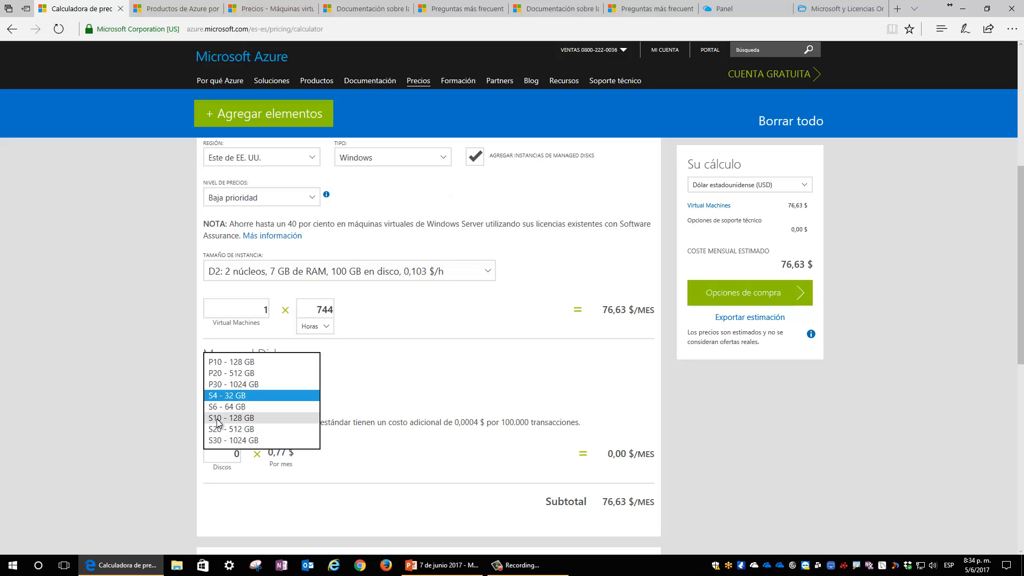
{"action": "left_click", "coordinate": [254, 418]}
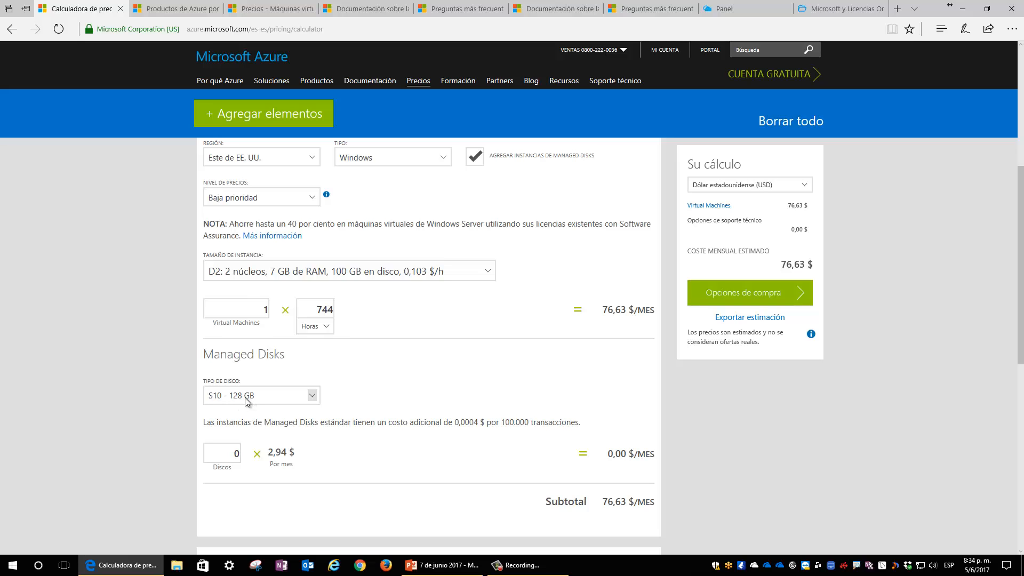
Set the managed disk count to 1, adding 2,94 $ for a 79,58 $ subtotal.
{"action": "double_click", "coordinate": [233, 453]}
{"action": "type", "text": "1"}
{"action": "double_click", "coordinate": [626, 455]}
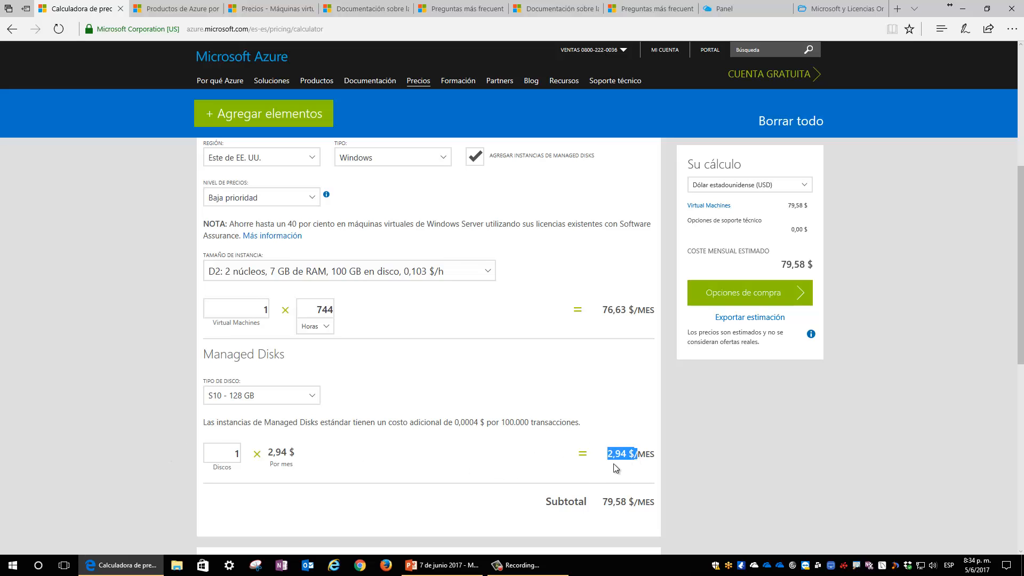
{"action": "left_click", "coordinate": [588, 472]}
{"action": "left_click_drag", "start_coordinate": [585, 314], "coordinate": [634, 325]}
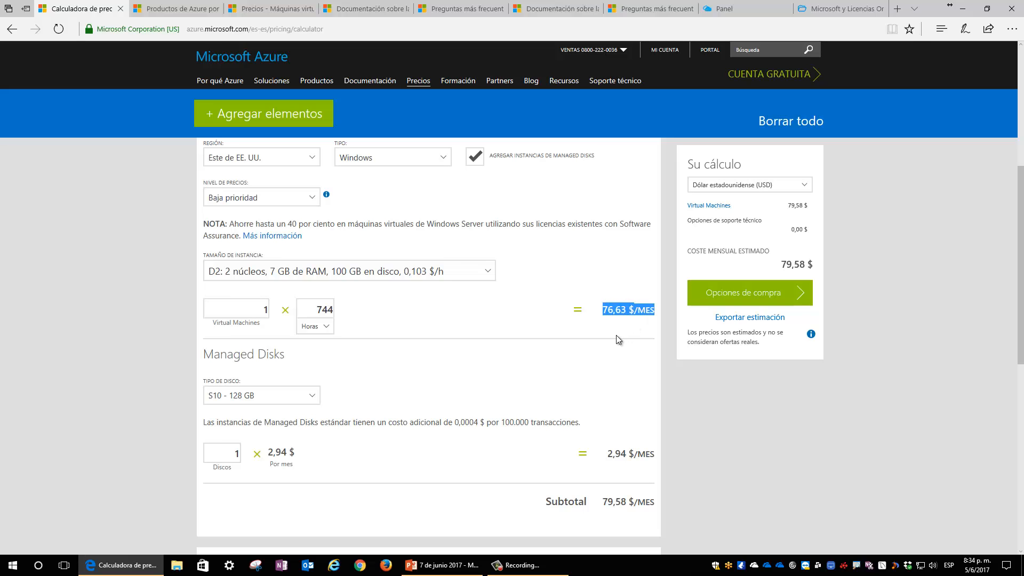
{"action": "left_click_drag", "start_coordinate": [606, 453], "coordinate": [650, 454]}
{"action": "left_click", "coordinate": [604, 503]}
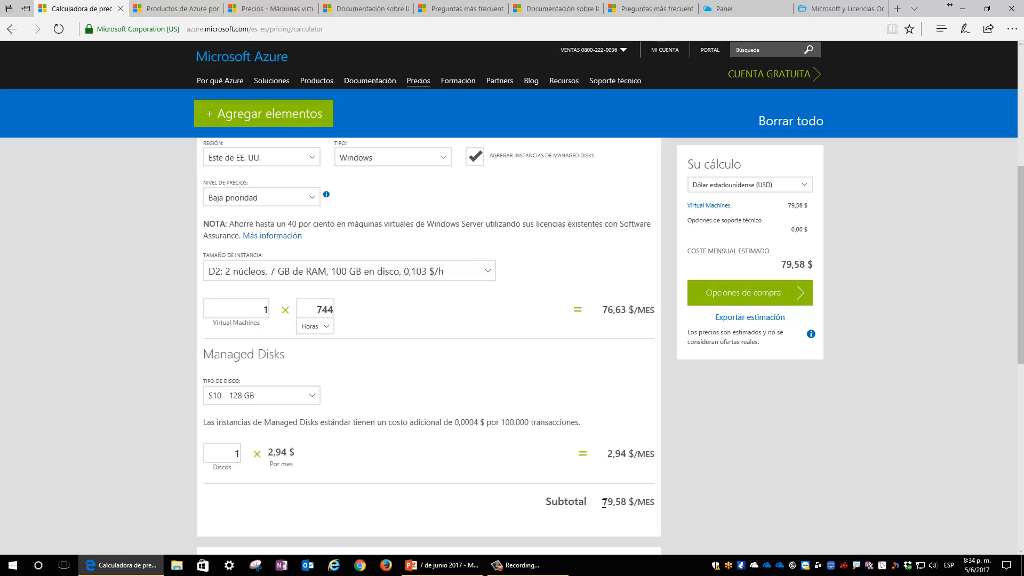
{"action": "left_click_drag", "start_coordinate": [604, 503], "coordinate": [616, 506]}
{"action": "left_click", "coordinate": [516, 470]}
Temporarily change the hours to 1 to compare, dropping the VM cost to 0,10 $.
{"action": "left_click_drag", "start_coordinate": [315, 309], "coordinate": [335, 310]}
{"action": "double_click", "coordinate": [324, 311]}
{"action": "type", "text": "1"}
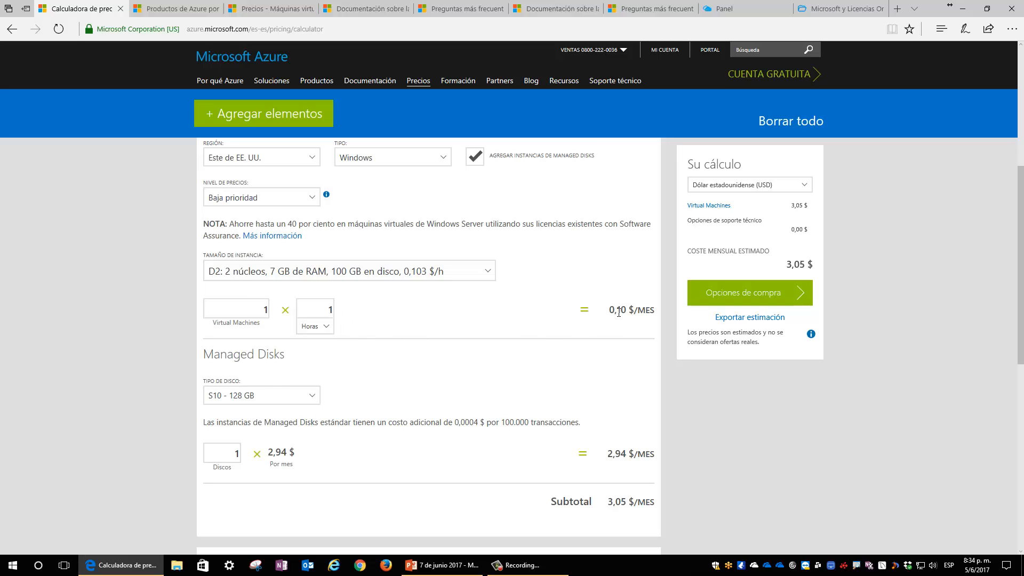
{"action": "left_click_drag", "start_coordinate": [609, 309], "coordinate": [628, 309]}
{"action": "mouse_move", "coordinate": [269, 452]}
{"action": "left_mouse_down"}
{"action": "mouse_move", "coordinate": [302, 454]}
{"action": "mouse_move", "coordinate": [268, 465]}
{"action": "left_mouse_up"}
{"action": "left_click", "coordinate": [325, 459]}
{"action": "left_click_drag", "start_coordinate": [607, 454], "coordinate": [633, 459]}
Restore the hours to 744 and review the note on standard disk transaction costs.
{"action": "scroll", "coordinate": [545, 395], "scroll_direction": "up", "scroll_amount": 1}
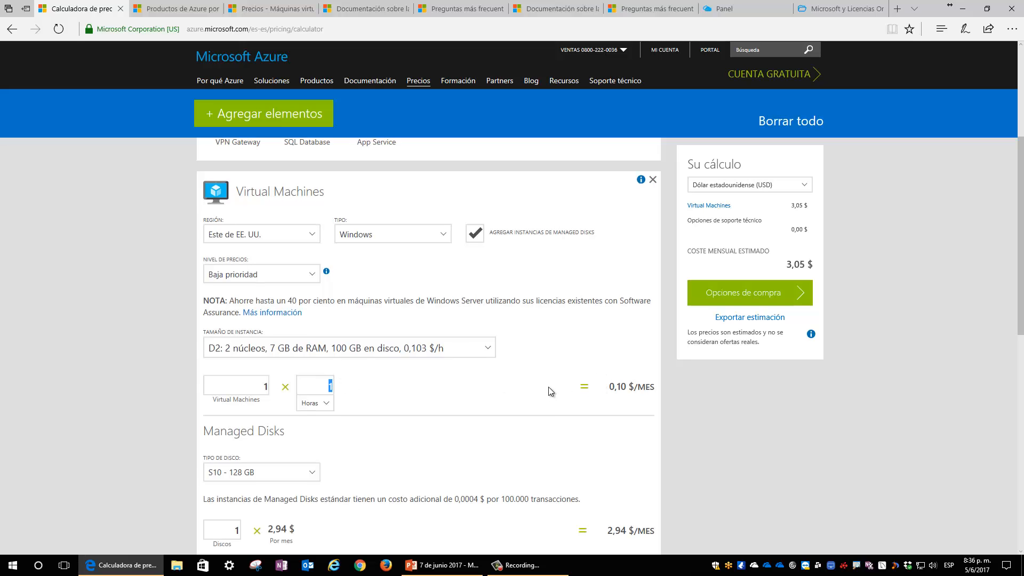
{"action": "type", "text": "744"}
{"action": "scroll", "coordinate": [463, 428], "scroll_direction": "down", "scroll_amount": 1}
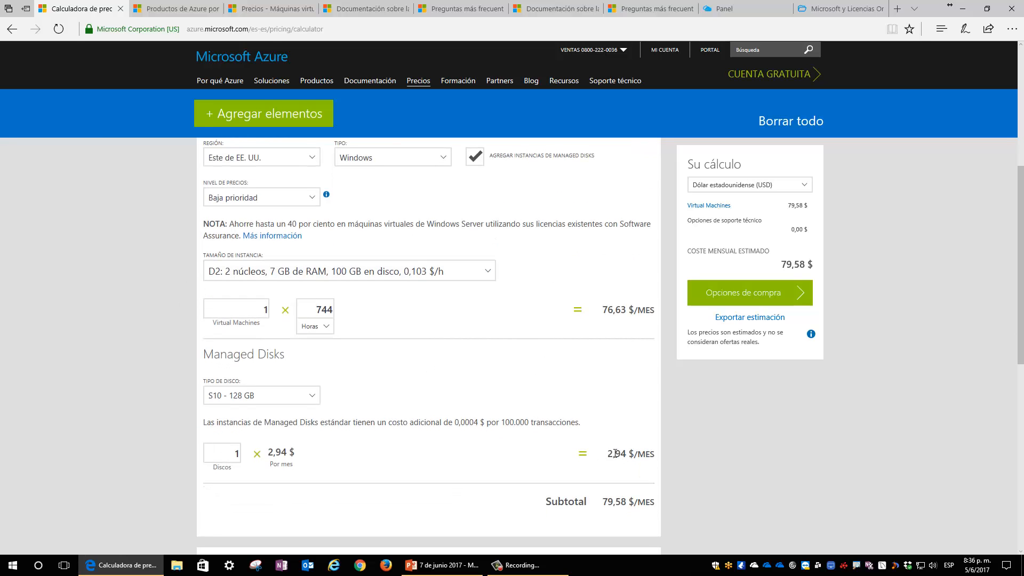
{"action": "left_click_drag", "start_coordinate": [607, 454], "coordinate": [639, 454]}
{"action": "left_click", "coordinate": [530, 466]}
{"action": "left_click_drag", "start_coordinate": [320, 421], "coordinate": [439, 458]}
Add Ancho de banda and Direcciones IP from the Redes products to the estimate.
{"action": "left_click", "coordinate": [439, 458]}
{"action": "left_click", "coordinate": [260, 121]}
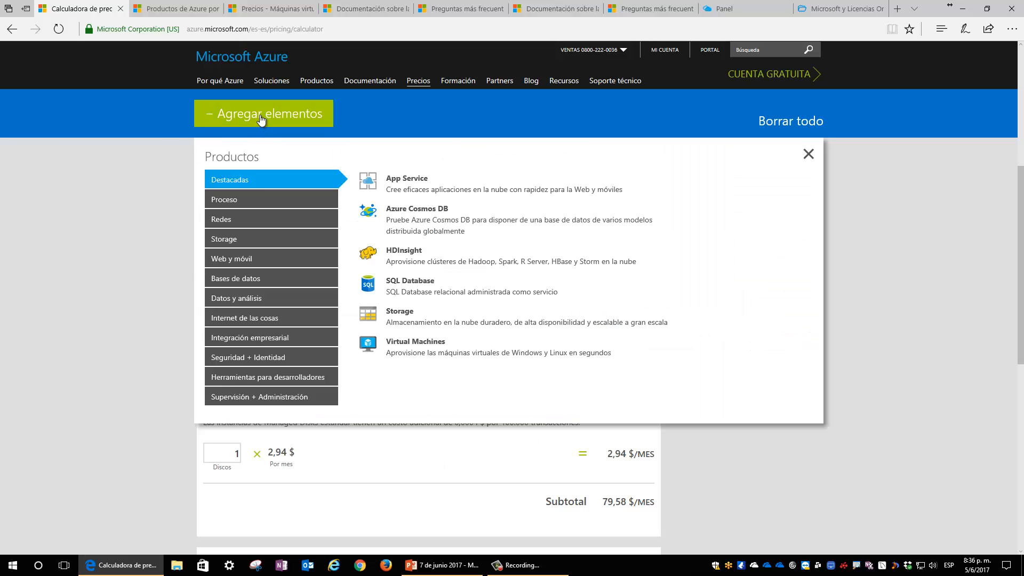
{"action": "left_click", "coordinate": [253, 221]}
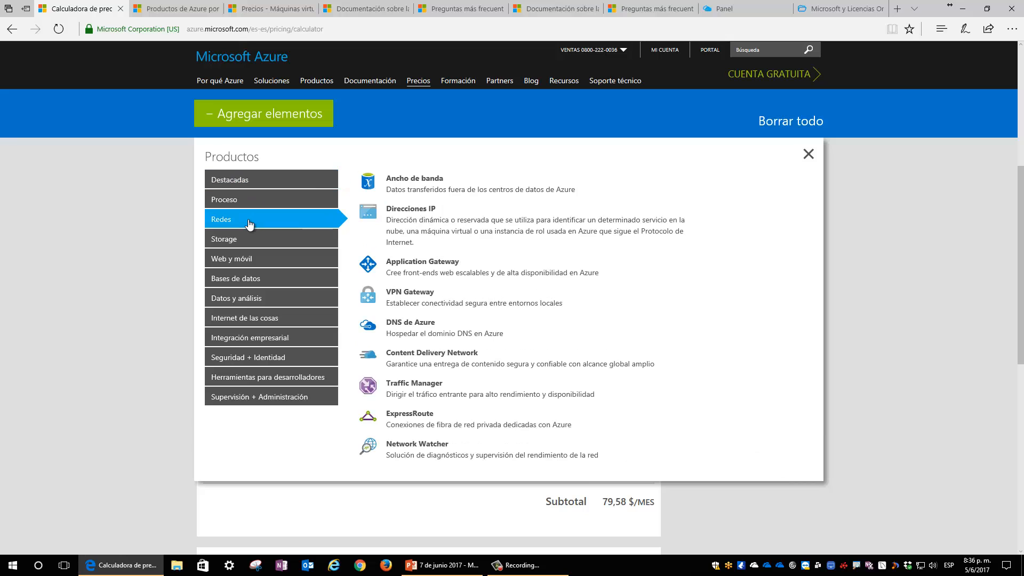
{"action": "left_click", "coordinate": [426, 186]}
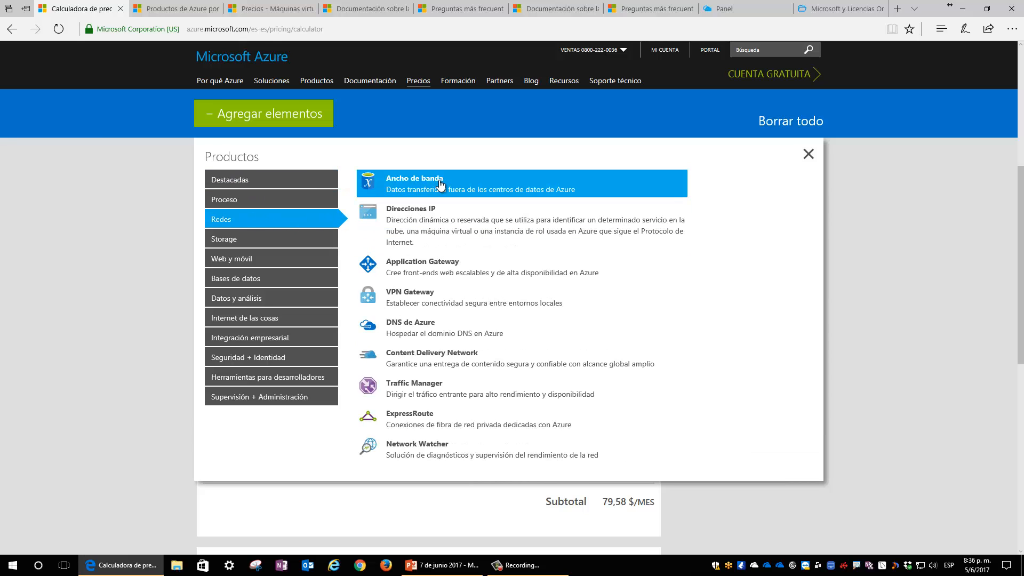
{"action": "left_click", "coordinate": [421, 225]}
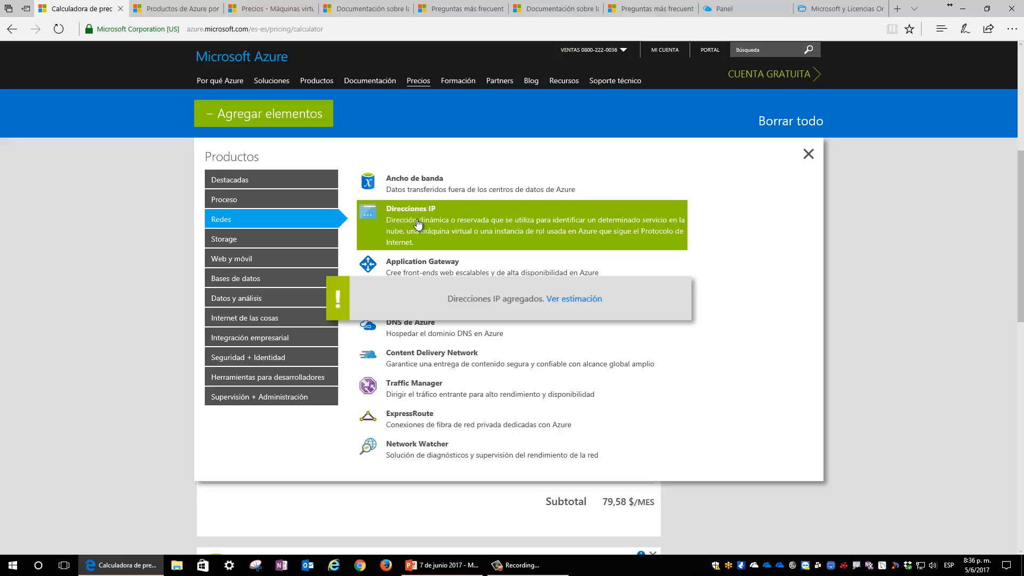
{"action": "left_click", "coordinate": [808, 155]}
{"action": "scroll", "coordinate": [178, 367], "scroll_direction": "down", "scroll_amount": 4}
{"action": "scroll", "coordinate": [173, 359], "scroll_direction": "down", "scroll_amount": 3}
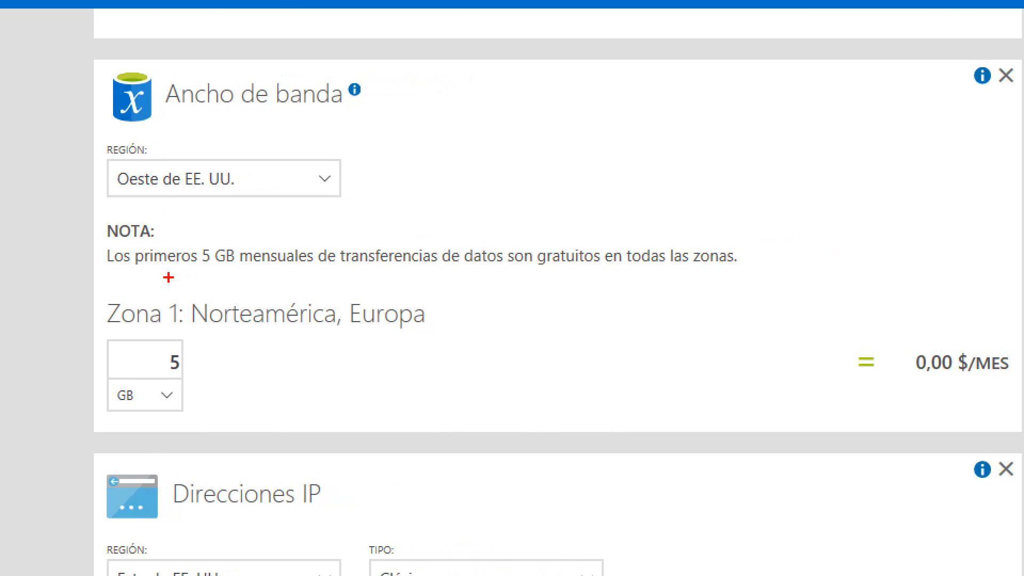
{"action": "left_click_drag", "start_coordinate": [192, 271], "coordinate": [615, 278]}
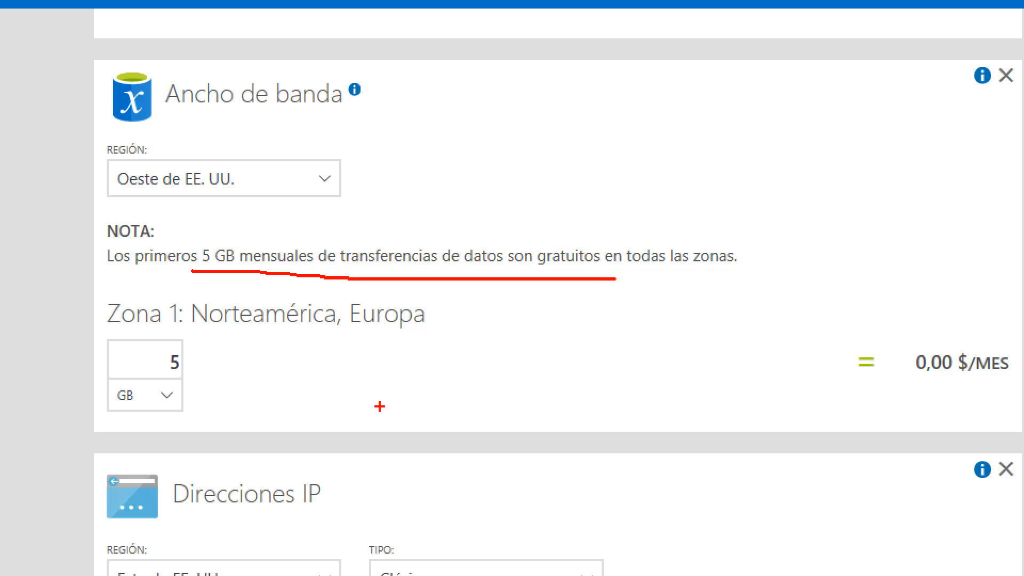
{"action": "mouse_move", "coordinate": [168, 347]}
{"action": "left_mouse_down"}
{"action": "mouse_move", "coordinate": [201, 373]}
{"action": "mouse_move", "coordinate": [163, 341]}
{"action": "left_mouse_up"}
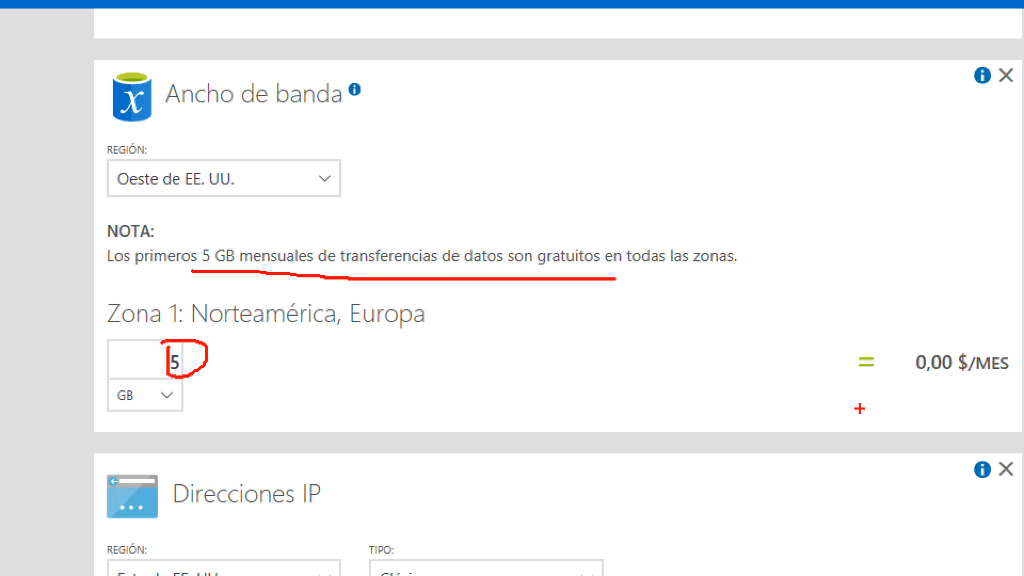
{"action": "left_click_drag", "start_coordinate": [913, 381], "coordinate": [957, 382]}
{"action": "key", "text": "Escape"}
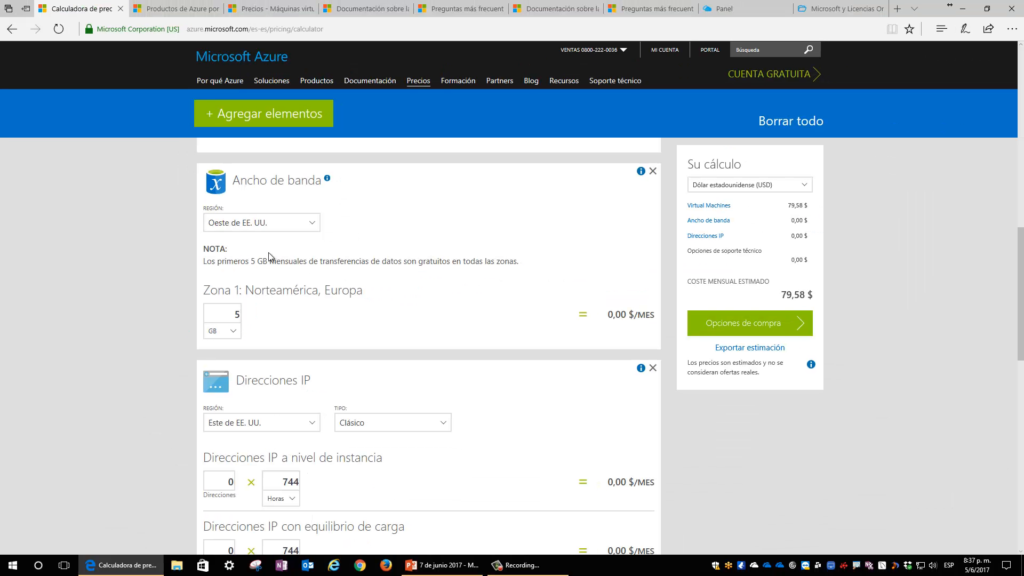
Enter 1 GB of bandwidth and set its region to Este de EE. UU.
{"action": "left_click", "coordinate": [232, 330]}
{"action": "type", "text": "1"}
{"action": "left_click", "coordinate": [286, 222]}
{"action": "left_click", "coordinate": [261, 212]}
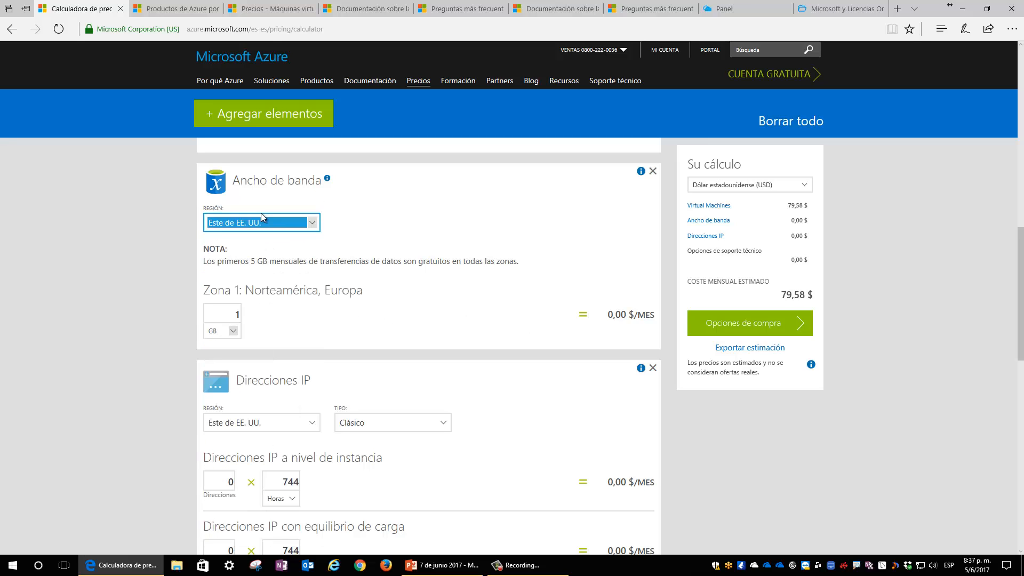
Try 6 and 7 GB, then set 50 GB a month for 3,91 $.
{"action": "double_click", "coordinate": [237, 314]}
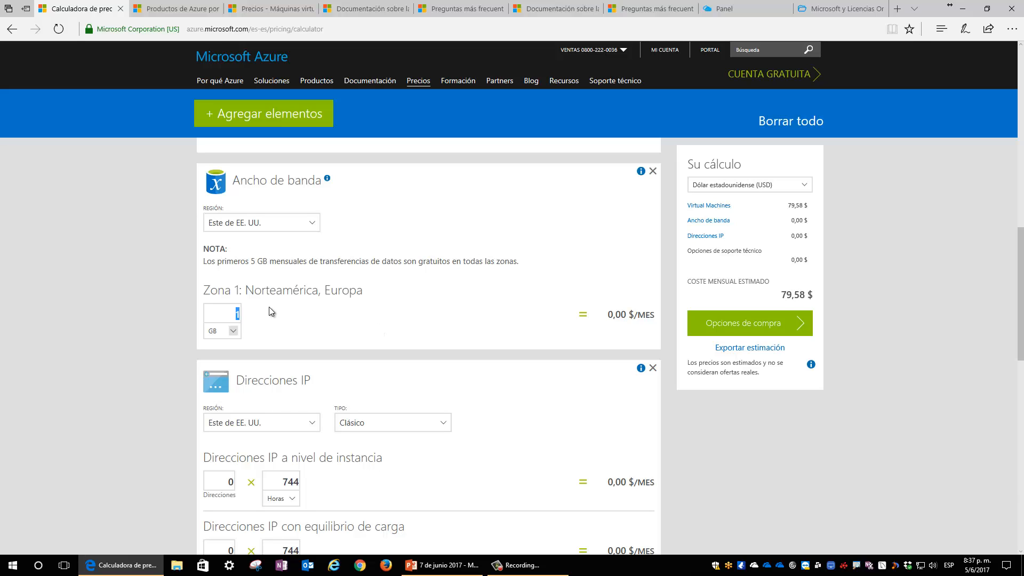
{"action": "type", "text": "6"}
{"action": "double_click", "coordinate": [633, 315]}
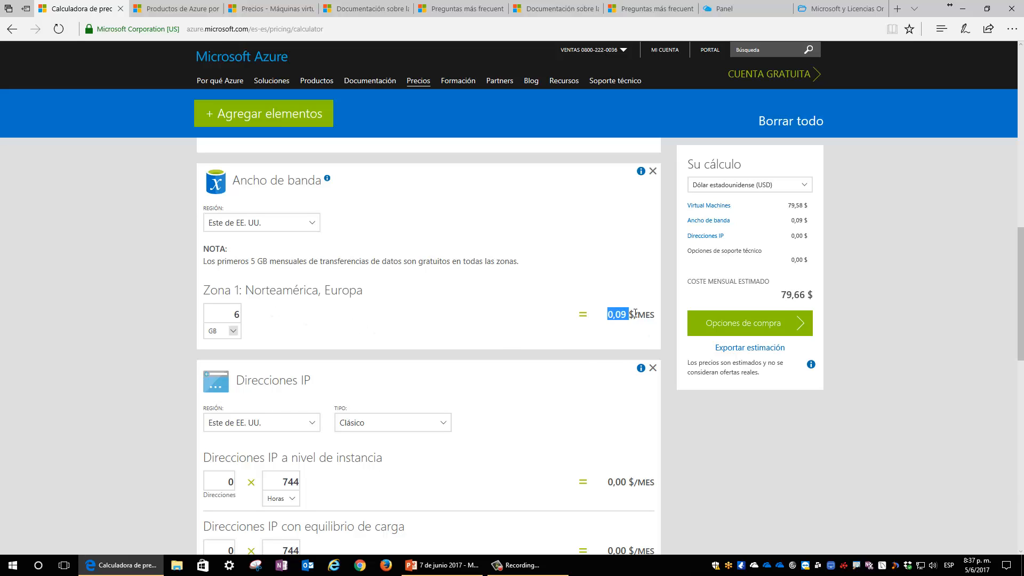
{"action": "left_click", "coordinate": [533, 327]}
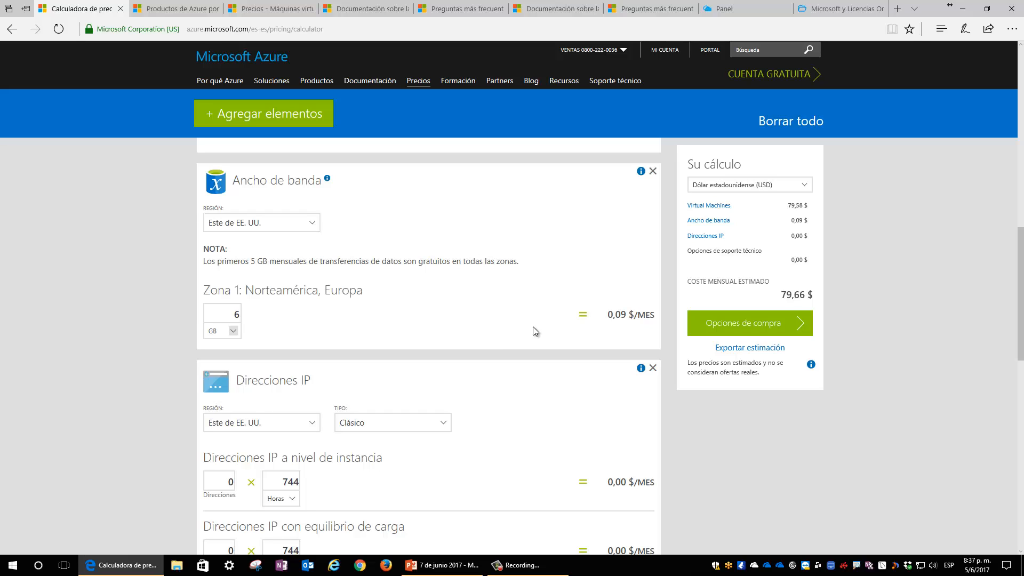
{"action": "double_click", "coordinate": [243, 312]}
{"action": "type", "text": "7"}
{"action": "left_click_drag", "start_coordinate": [611, 314], "coordinate": [637, 315]}
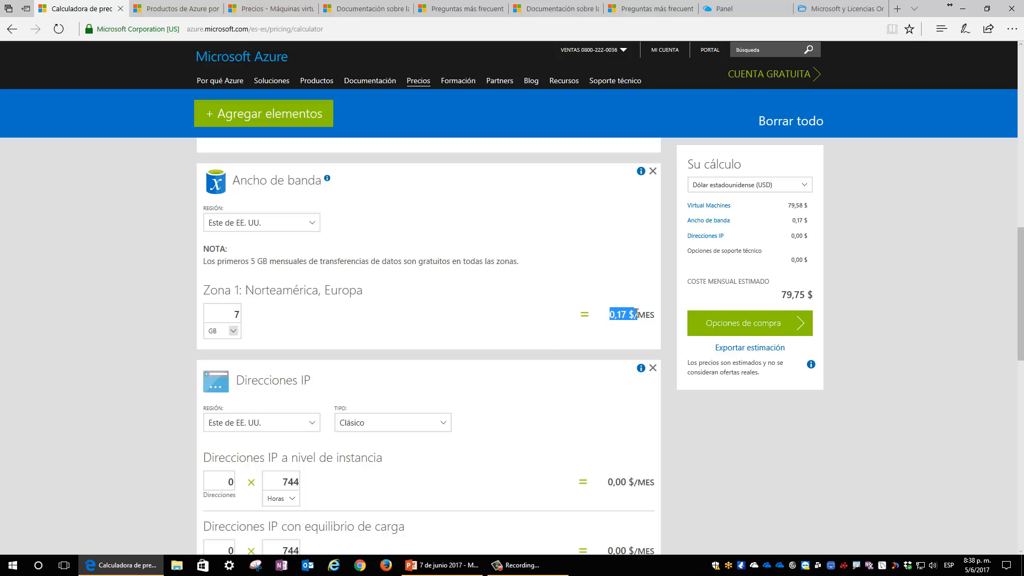
{"action": "left_click", "coordinate": [448, 309]}
{"action": "double_click", "coordinate": [236, 314]}
{"action": "type", "text": "50"}
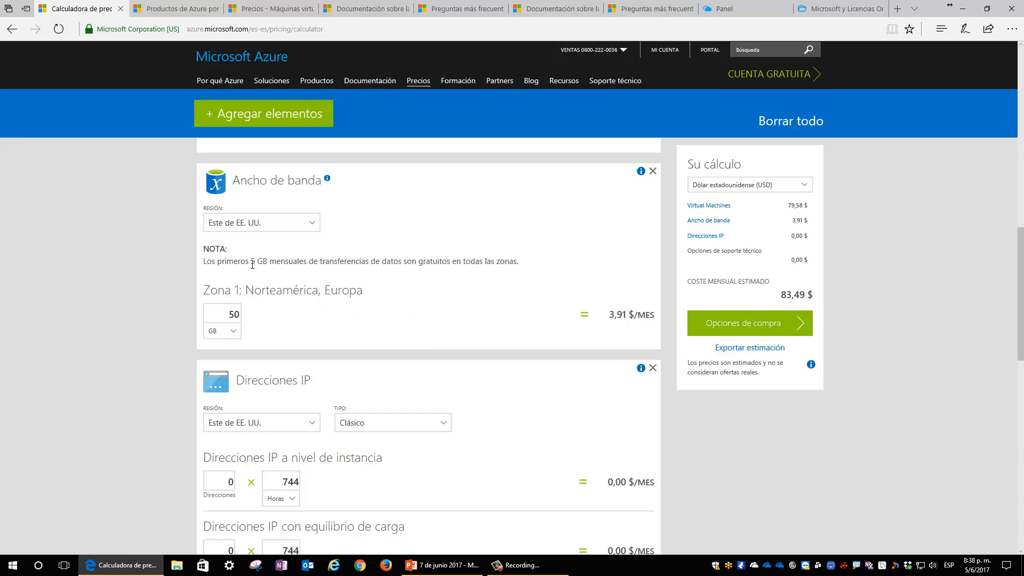
{"action": "left_click_drag", "start_coordinate": [249, 263], "coordinate": [381, 263]}
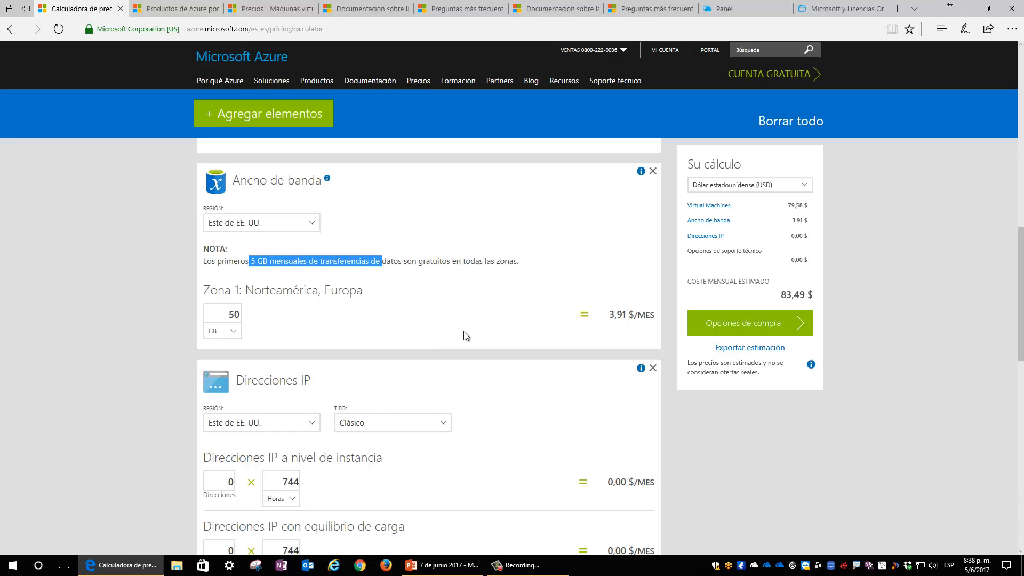
{"action": "scroll", "coordinate": [463, 335], "scroll_direction": "down", "scroll_amount": 1}
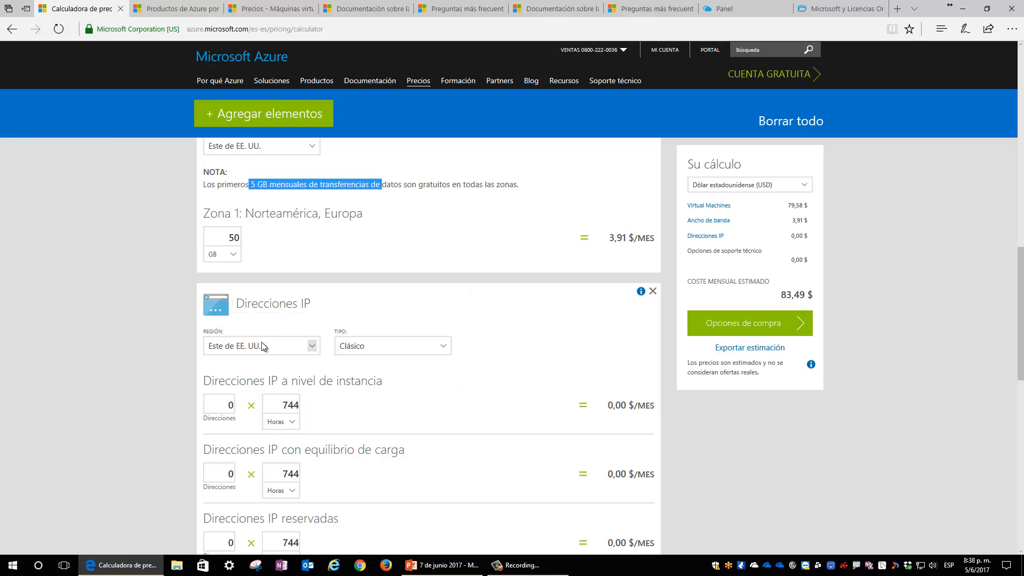
{"action": "scroll", "coordinate": [408, 364], "scroll_direction": "down", "scroll_amount": 1}
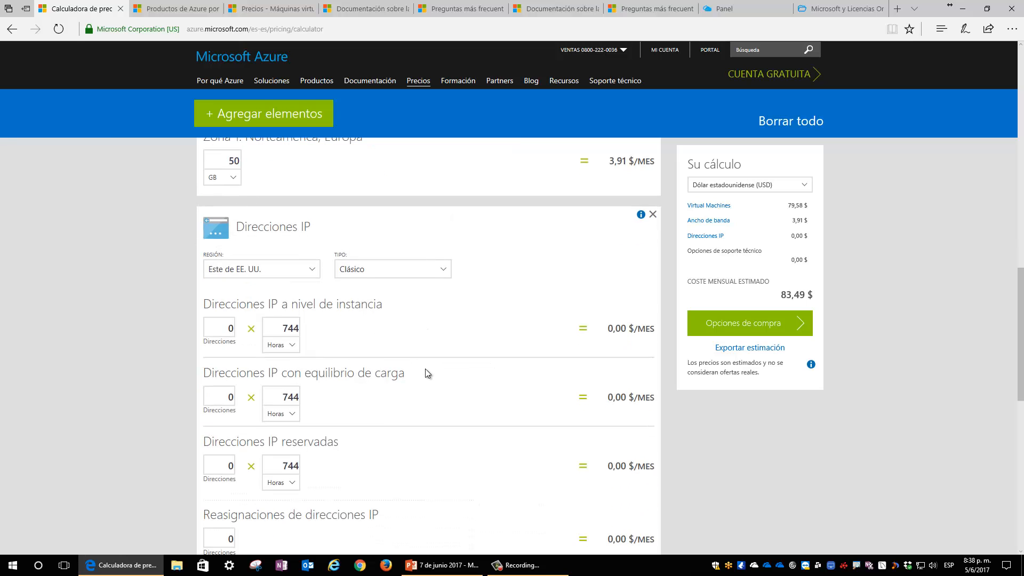
{"action": "scroll", "coordinate": [449, 376], "scroll_direction": "up", "scroll_amount": 1}
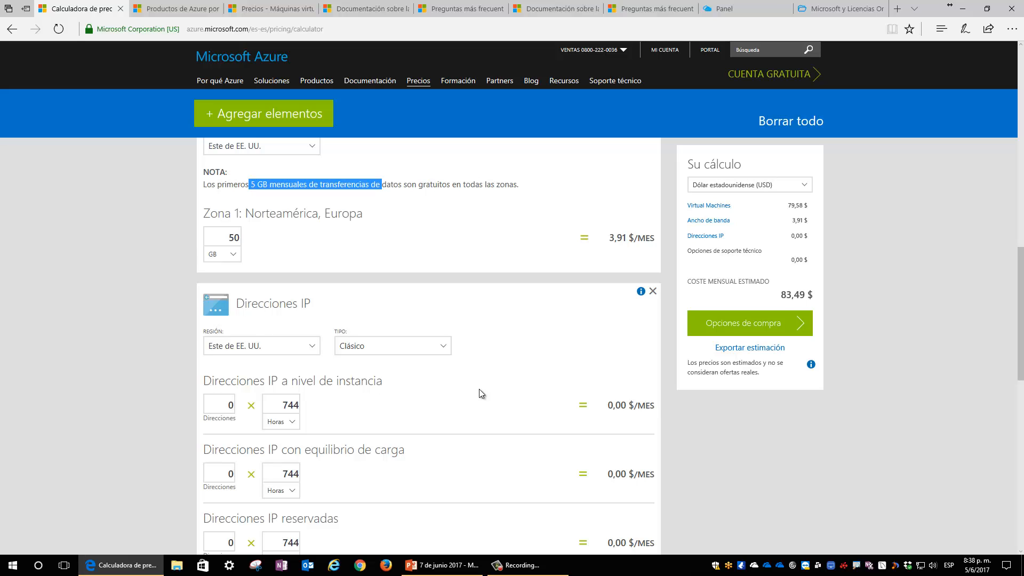
Change the Direcciones IP type to ARM.
{"action": "left_click", "coordinate": [379, 349]}
{"action": "left_click", "coordinate": [383, 351]}
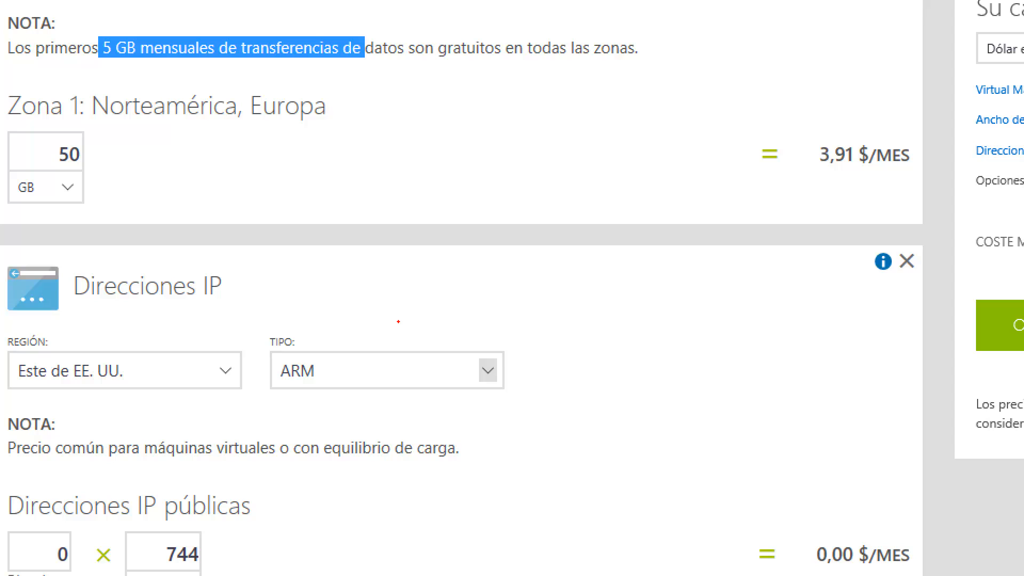
{"action": "mouse_move", "coordinate": [394, 312]}
{"action": "left_mouse_down"}
{"action": "mouse_move", "coordinate": [314, 309]}
{"action": "mouse_move", "coordinate": [445, 399]}
{"action": "left_mouse_up"}
{"action": "mouse_move", "coordinate": [491, 477]}
{"action": "left_mouse_down"}
{"action": "mouse_move", "coordinate": [356, 268]}
{"action": "mouse_move", "coordinate": [278, 286]}
{"action": "left_mouse_up"}
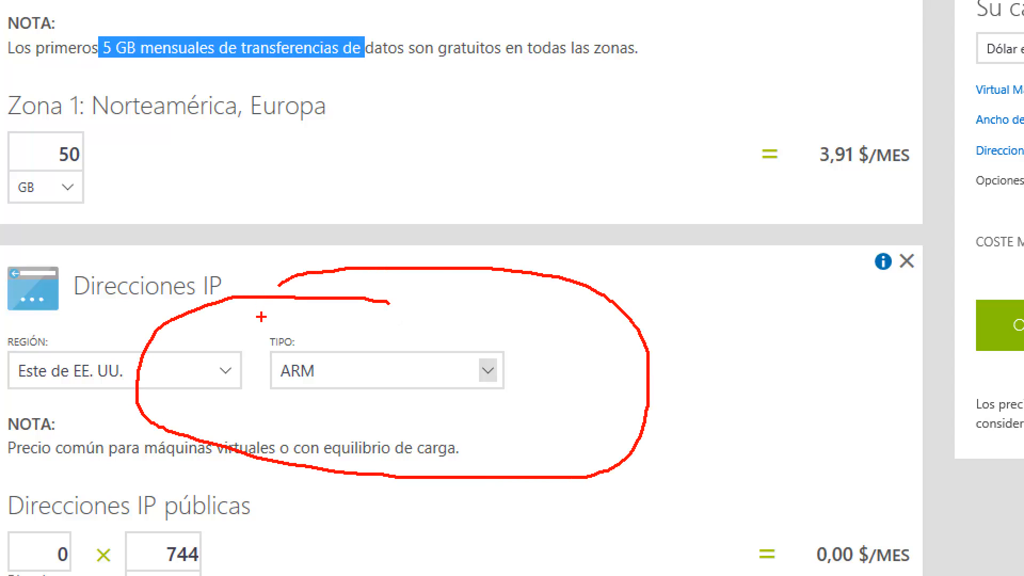
{"action": "key", "text": "Escape"}
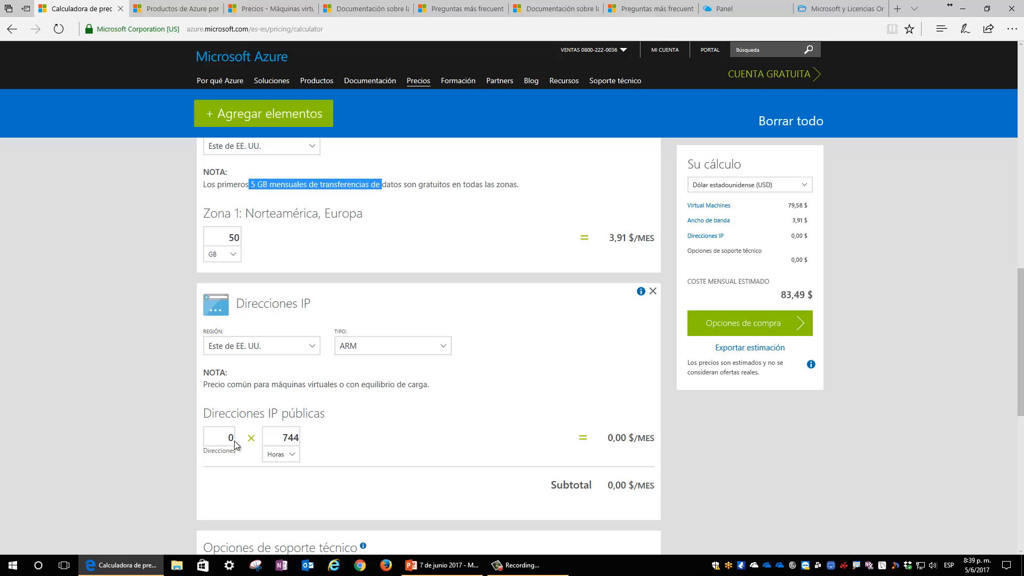
Enter 1 public IP address, costing 2,98 $ a month over 744 hours.
{"action": "left_click_drag", "start_coordinate": [225, 437], "coordinate": [350, 449]}
{"action": "type", "text": "1"}
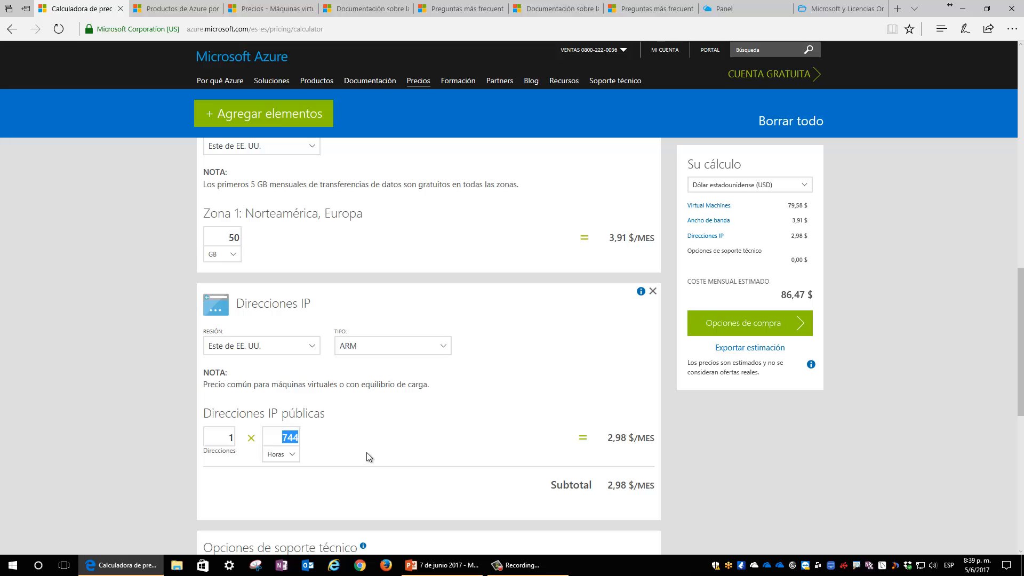
{"action": "left_click", "coordinate": [370, 452]}
{"action": "left_click_drag", "start_coordinate": [608, 438], "coordinate": [652, 437]}
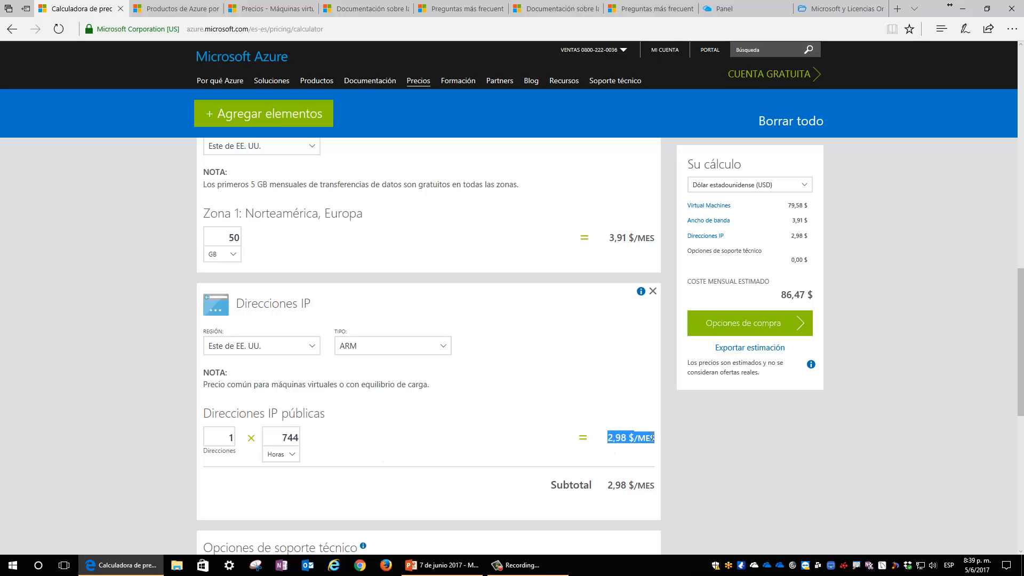
{"action": "left_click", "coordinate": [521, 451]}
{"action": "scroll", "coordinate": [521, 445], "scroll_direction": "up", "scroll_amount": 1}
{"action": "scroll", "coordinate": [521, 437], "scroll_direction": "up", "scroll_amount": 6}
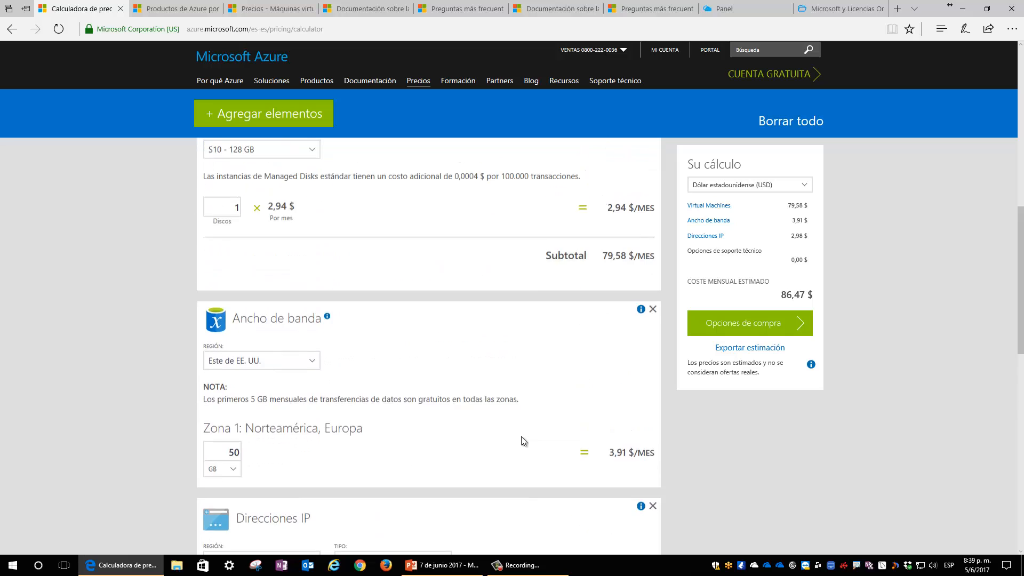
{"action": "scroll", "coordinate": [523, 440], "scroll_direction": "up", "scroll_amount": 3}
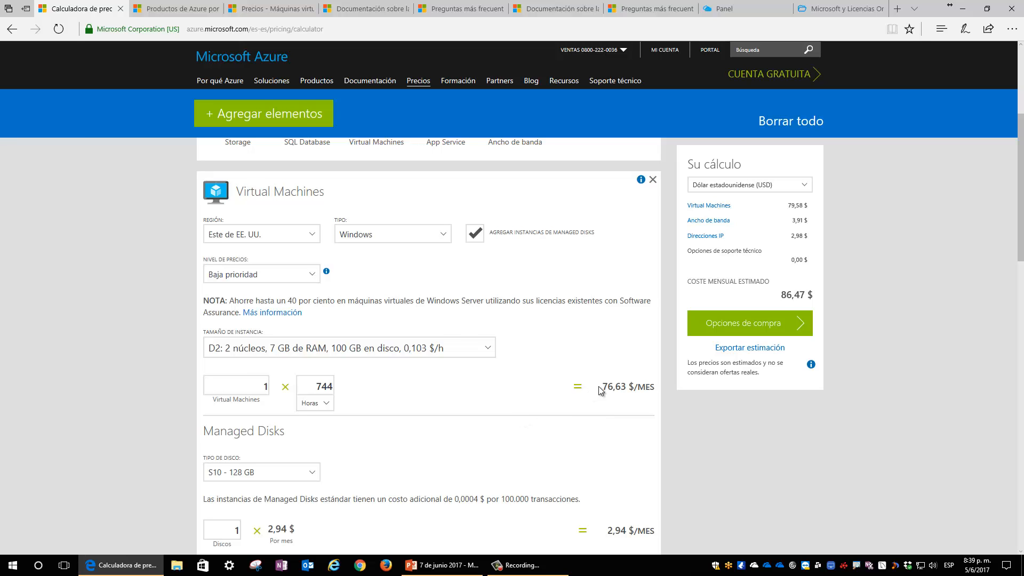
{"action": "left_click_drag", "start_coordinate": [600, 386], "coordinate": [630, 386]}
{"action": "scroll", "coordinate": [572, 423], "scroll_direction": "down", "scroll_amount": 4}
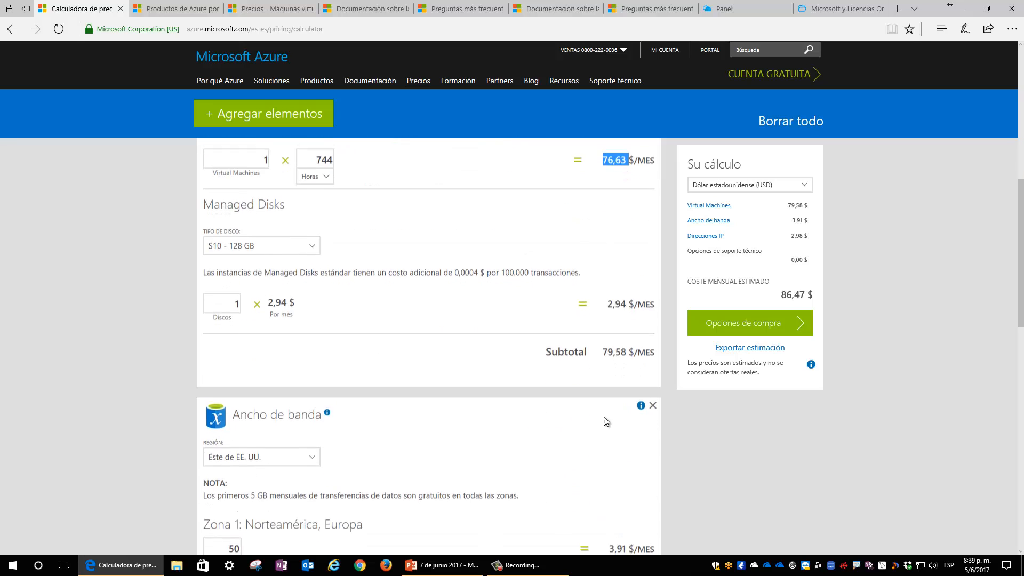
{"action": "left_click_drag", "start_coordinate": [607, 299], "coordinate": [638, 300]}
{"action": "scroll", "coordinate": [569, 398], "scroll_direction": "down", "scroll_amount": 4}
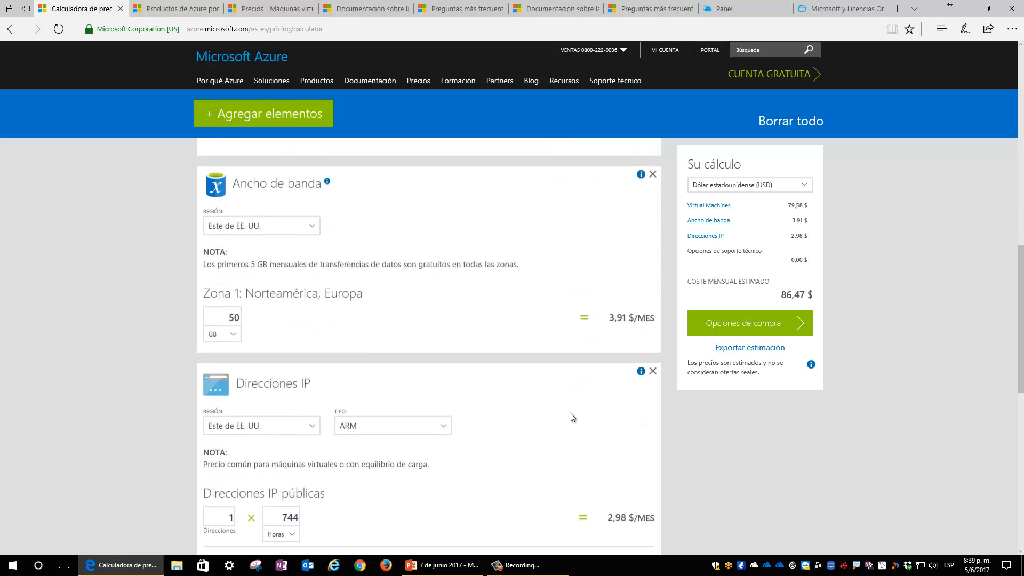
{"action": "left_click_drag", "start_coordinate": [608, 514], "coordinate": [635, 513]}
{"action": "left_click", "coordinate": [612, 313]}
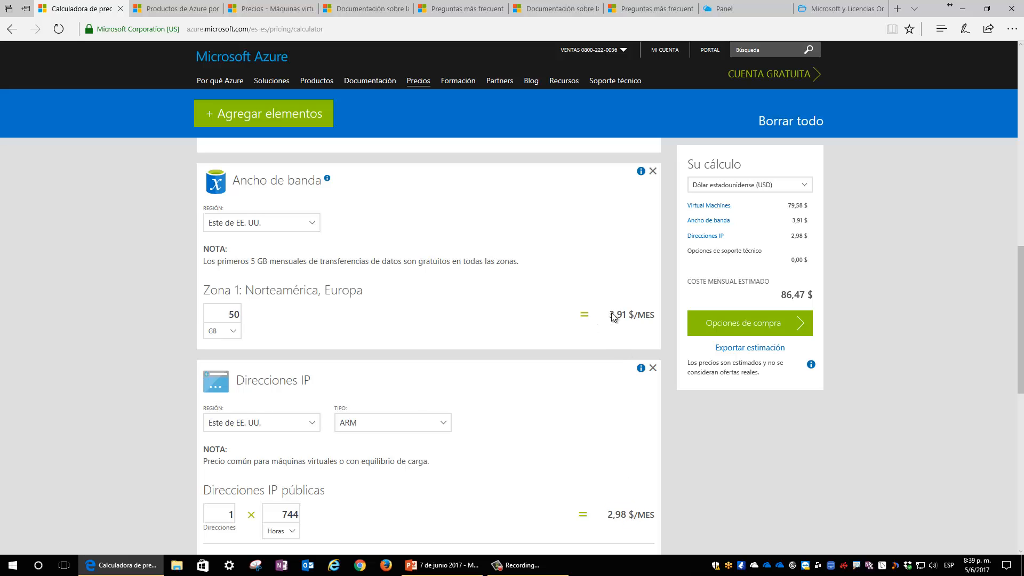
{"action": "left_click", "coordinate": [613, 513]}
{"action": "left_click_drag", "start_coordinate": [608, 514], "coordinate": [632, 515]}
{"action": "left_click", "coordinate": [595, 457]}
{"action": "scroll", "coordinate": [583, 453], "scroll_direction": "up", "scroll_amount": 5}
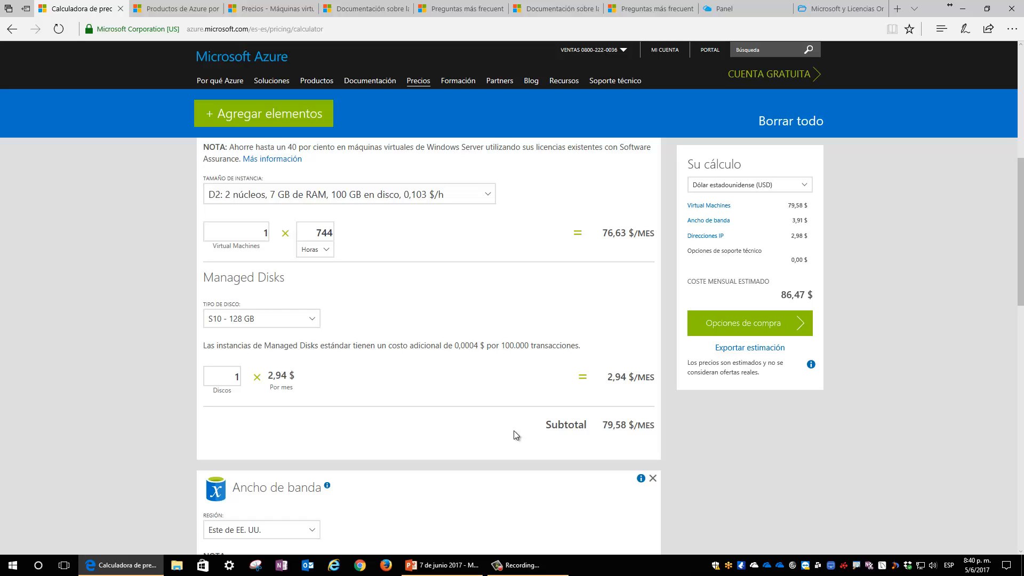
{"action": "scroll", "coordinate": [515, 430], "scroll_direction": "up", "scroll_amount": 3}
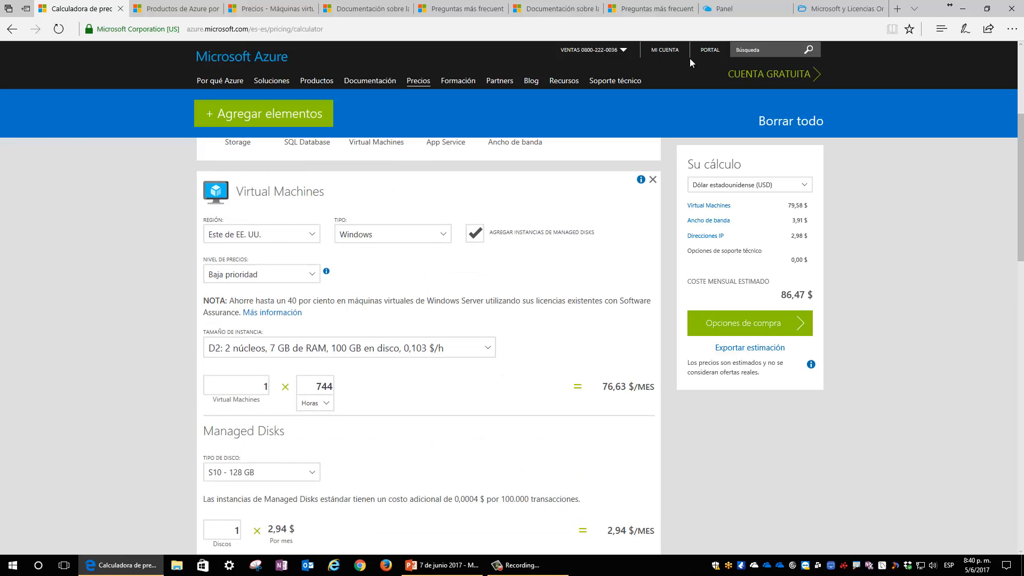
From the dashboard, search the Marketplace for a new 'windows server 2016' resource.
{"action": "left_click", "coordinate": [734, 9]}
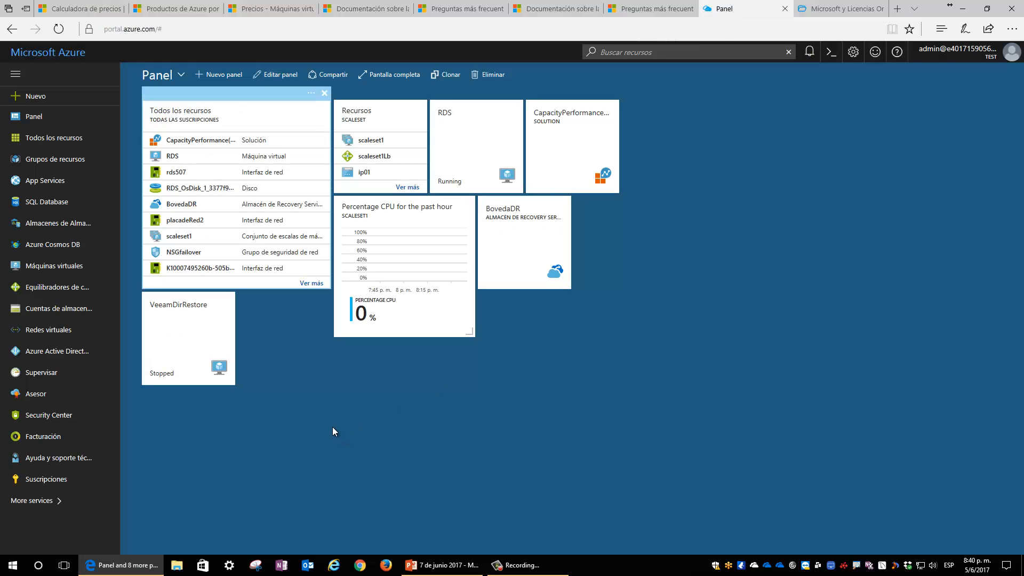
{"action": "left_click", "coordinate": [38, 98]}
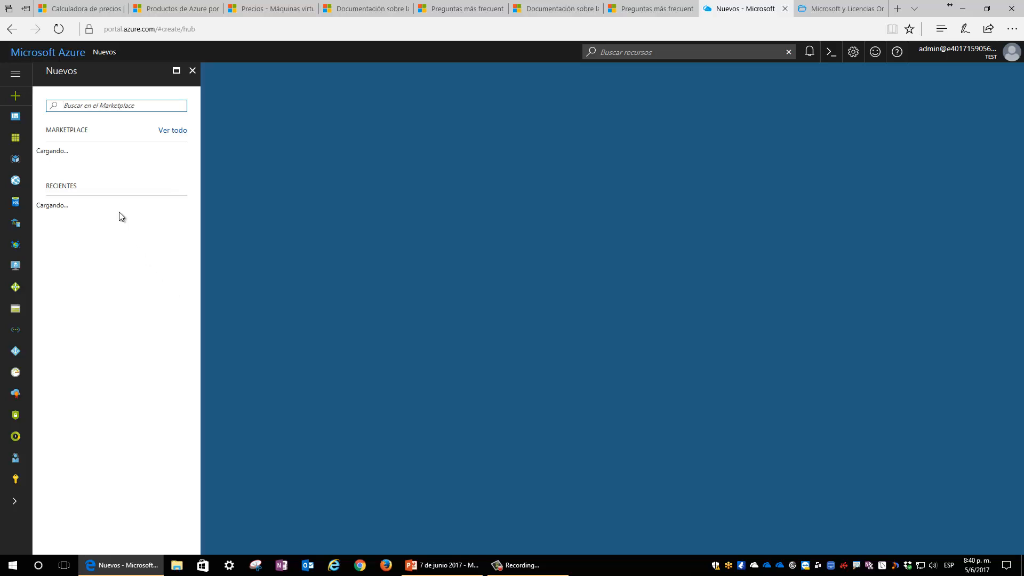
{"action": "type", "text": "windo"}
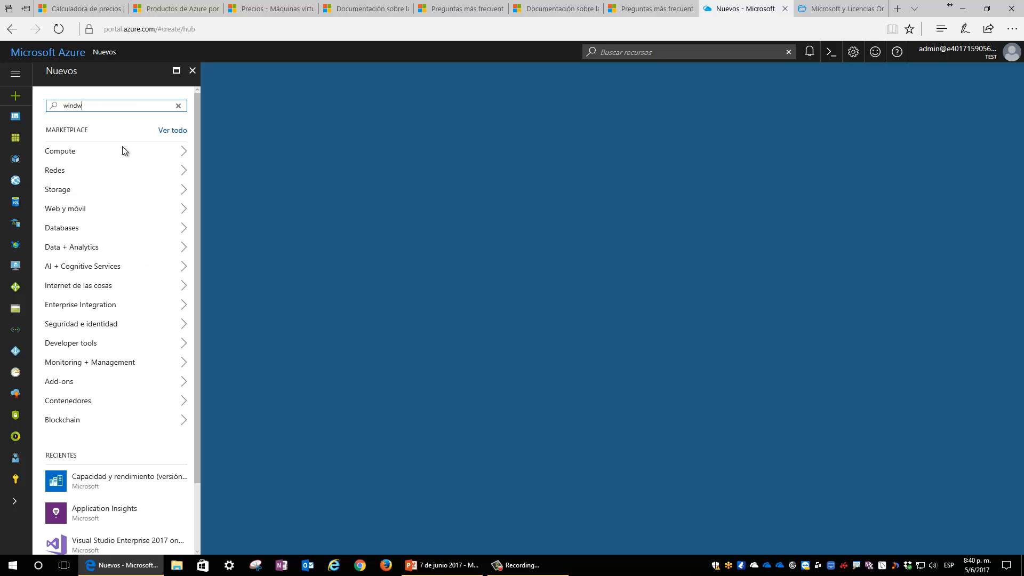
{"action": "type", "text": "ws server 2016"}
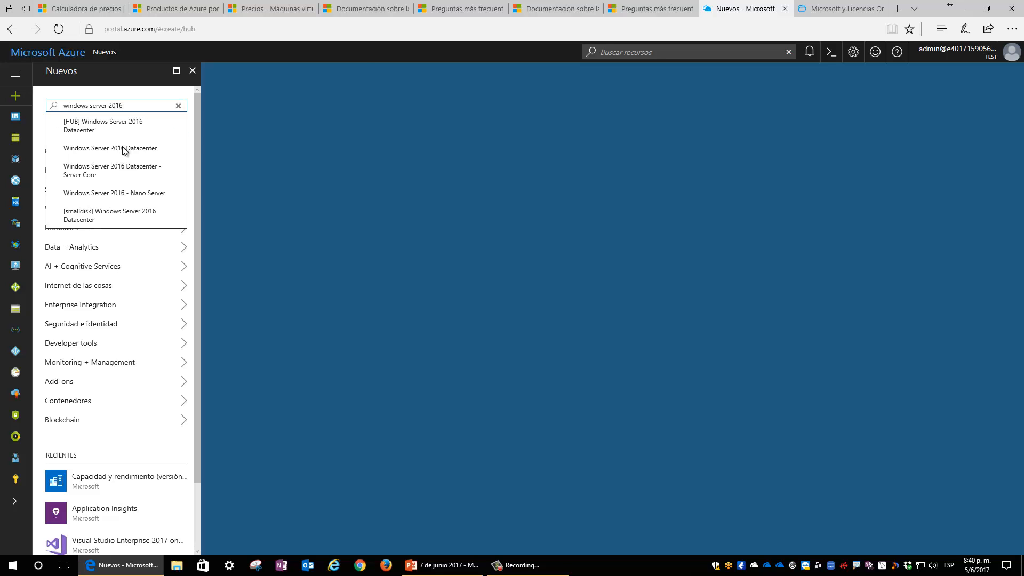
{"action": "key", "text": "Return"}
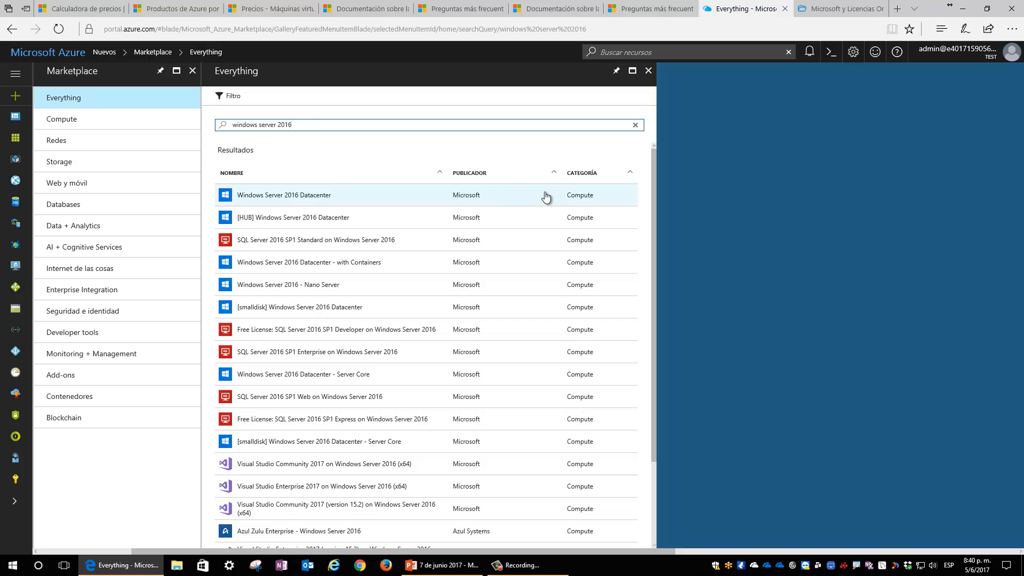
{"action": "key", "text": "ctrl+2"}
{"action": "left_click_drag", "start_coordinate": [607, 195], "coordinate": [617, 193]}
{"action": "left_click_drag", "start_coordinate": [605, 241], "coordinate": [612, 236]}
{"action": "key", "text": "Escape"}
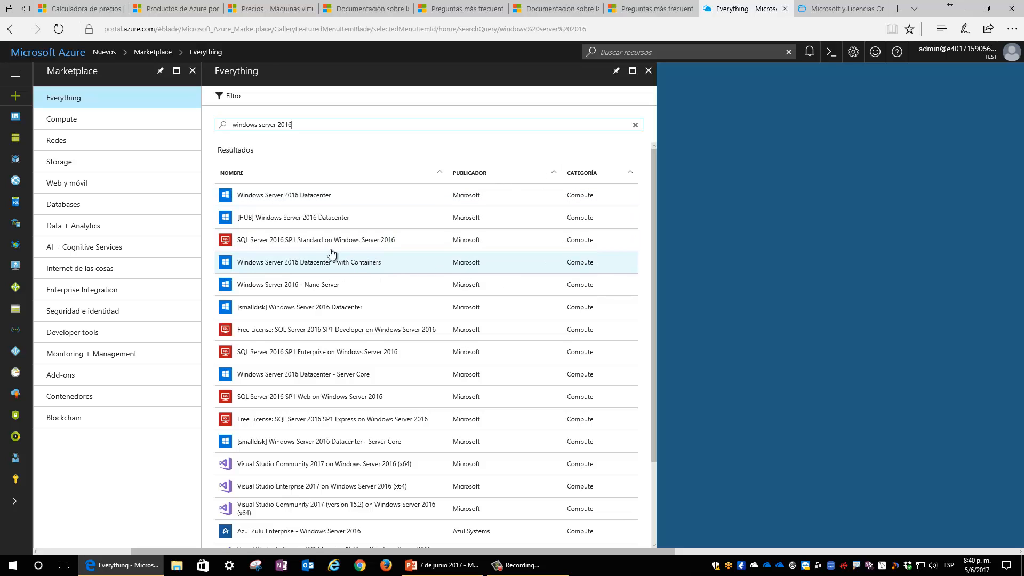
Select Windows Server 2016 Datacenter and start creating a VM from it.
{"action": "left_click", "coordinate": [307, 197]}
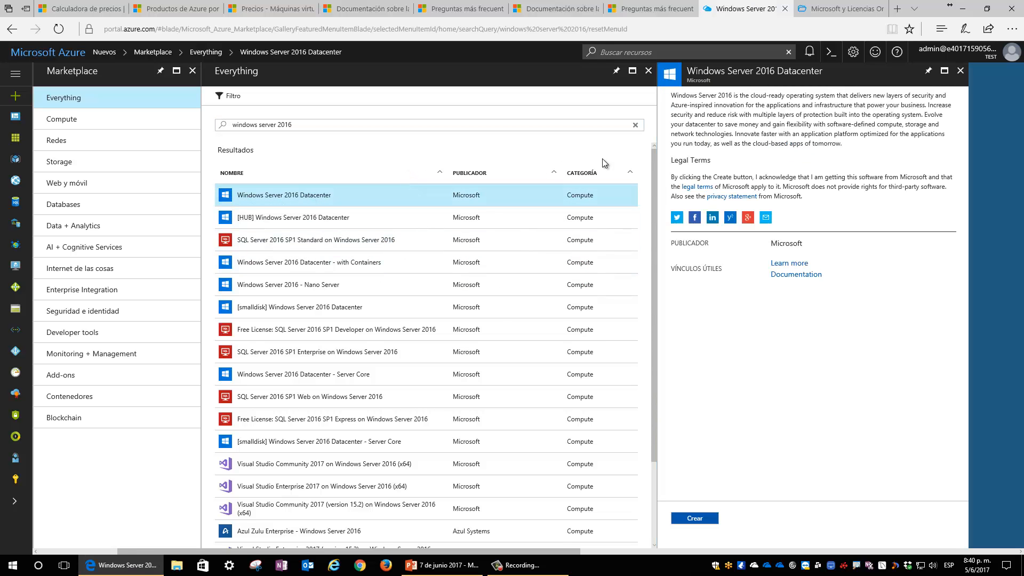
{"action": "left_click_drag", "start_coordinate": [671, 96], "coordinate": [841, 144]}
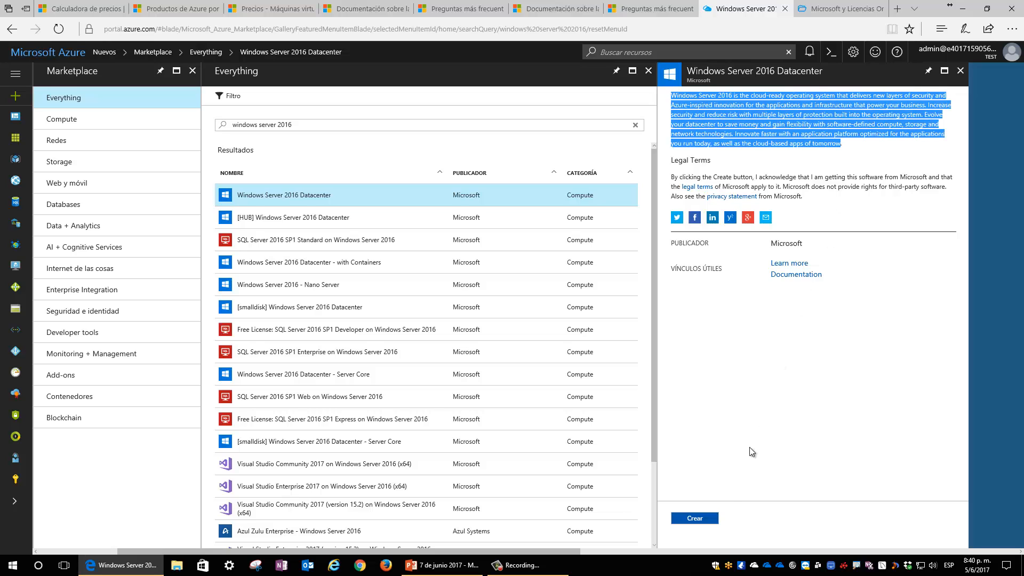
{"action": "left_click", "coordinate": [695, 518]}
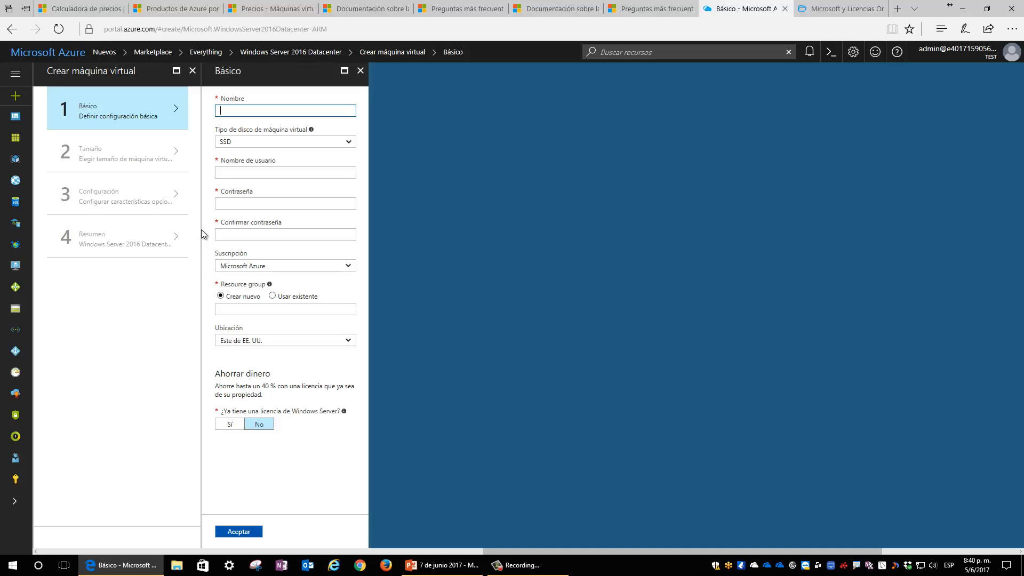
Name the VM ws-azurecoffee, choose HDD disks, and enter the admin user name and password.
{"action": "type", "text": "ws-azrecoffee"}
{"action": "type", "text": "u"}
{"action": "left_click", "coordinate": [261, 142]}
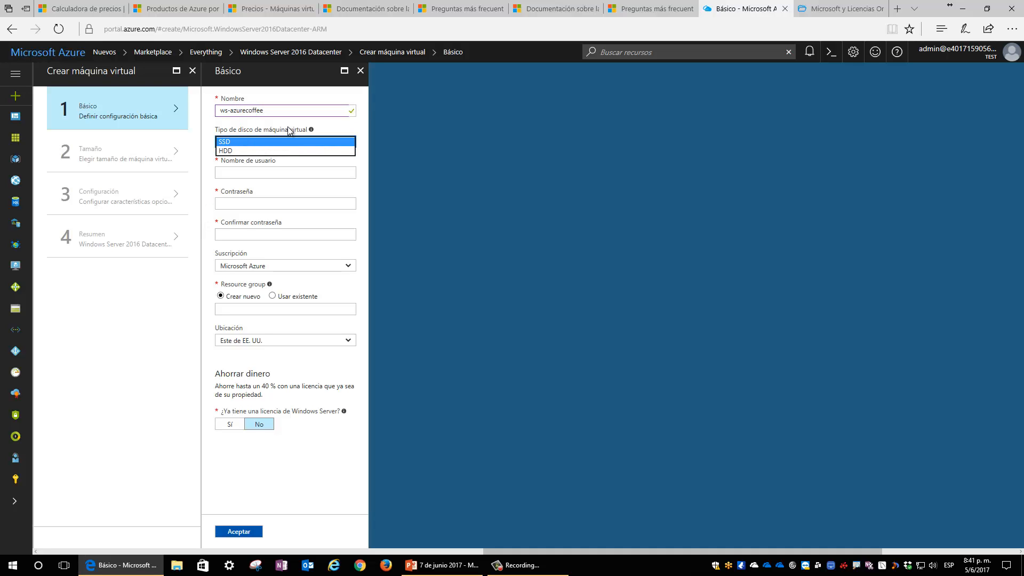
{"action": "left_click", "coordinate": [229, 151]}
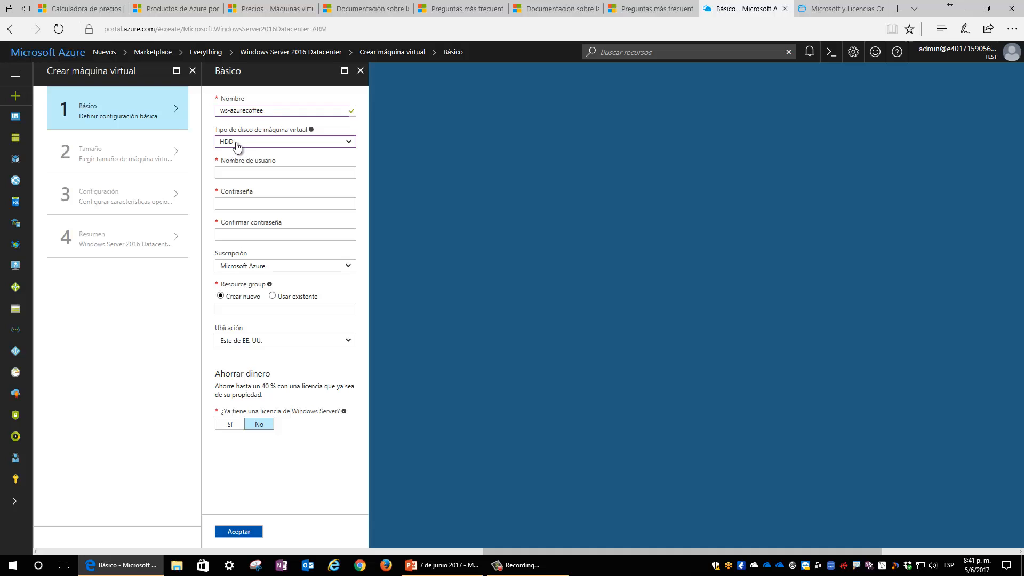
{"action": "left_click", "coordinate": [235, 173]}
{"action": "type", "text": "dyesuron"}
{"action": "key", "text": "Tab"}
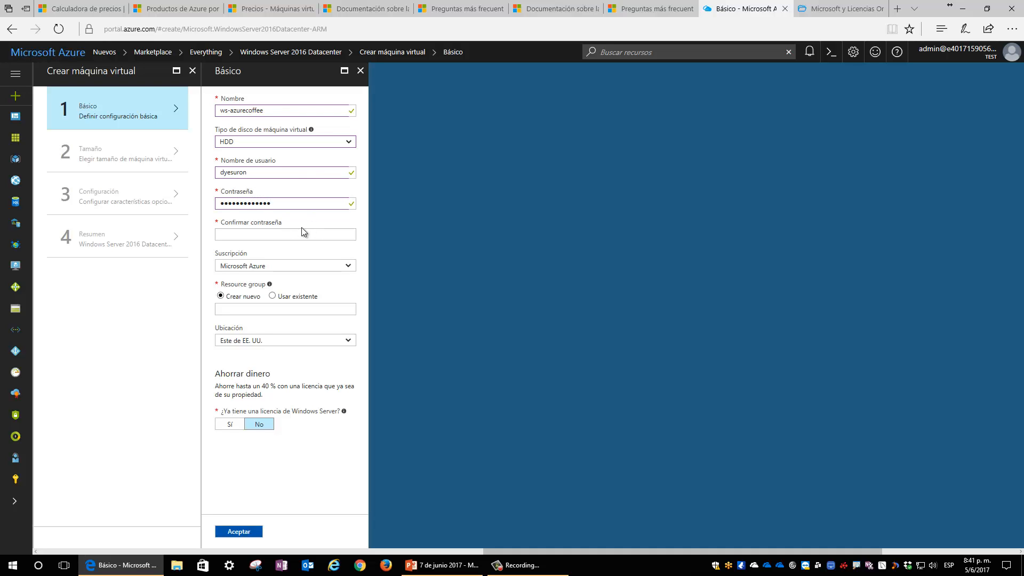
{"action": "left_click", "coordinate": [263, 233]}
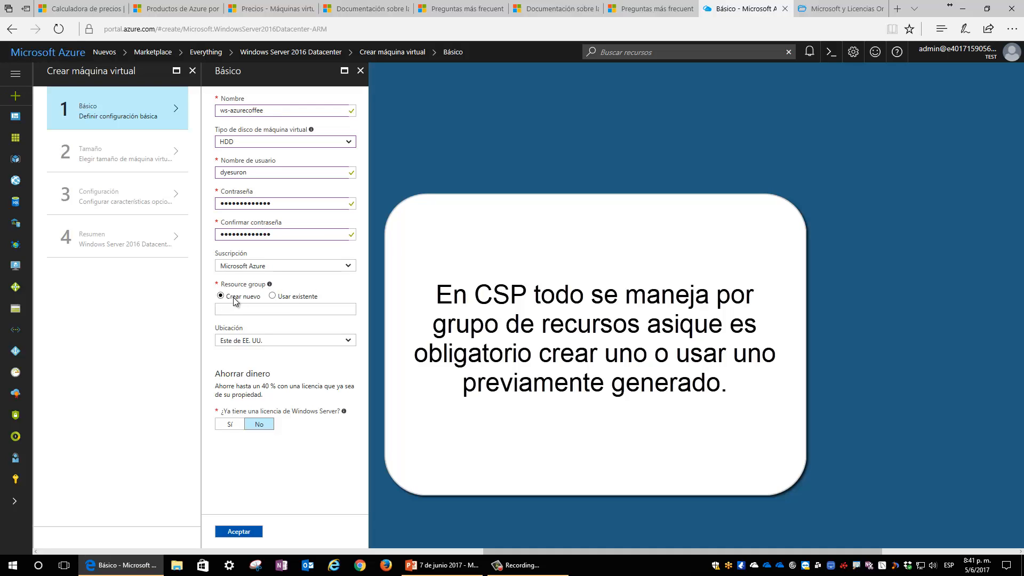
Name the new resource group testAzureCoffee, briefly checking the empty existing-group list.
{"action": "left_click", "coordinate": [275, 308]}
{"action": "type", "text": "testAzureCoffee"}
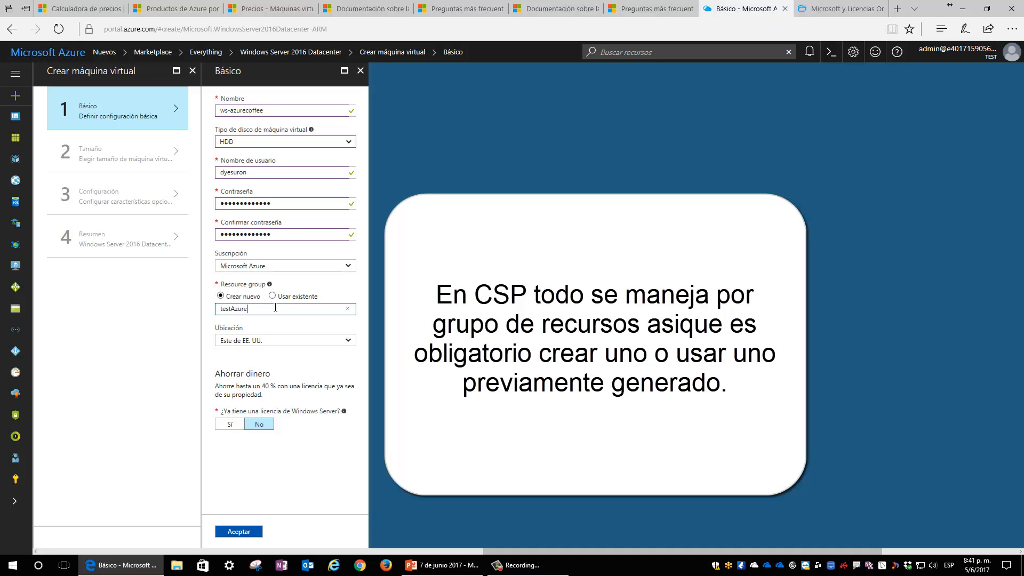
{"action": "left_click", "coordinate": [299, 326]}
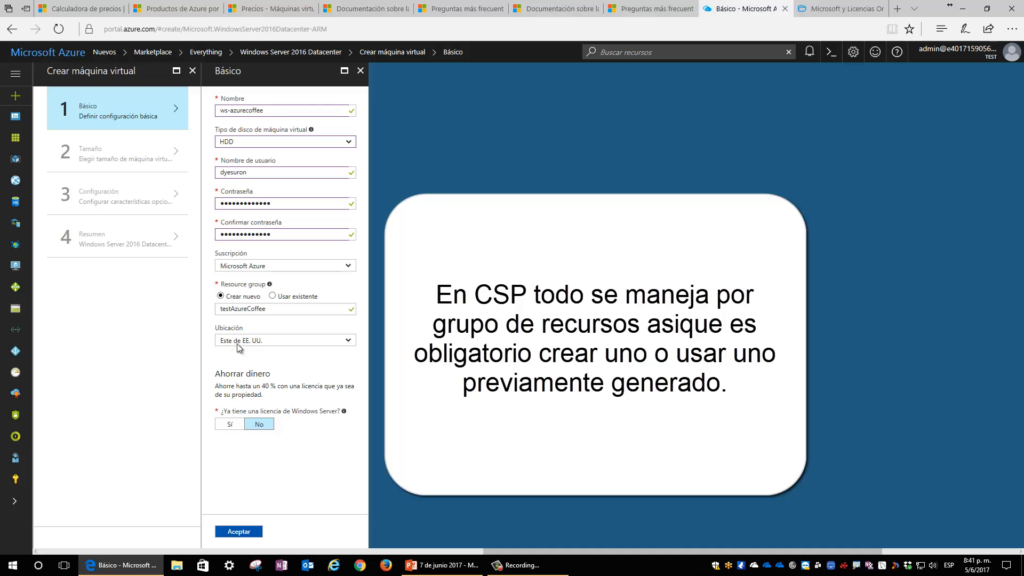
{"action": "left_click", "coordinate": [273, 297]}
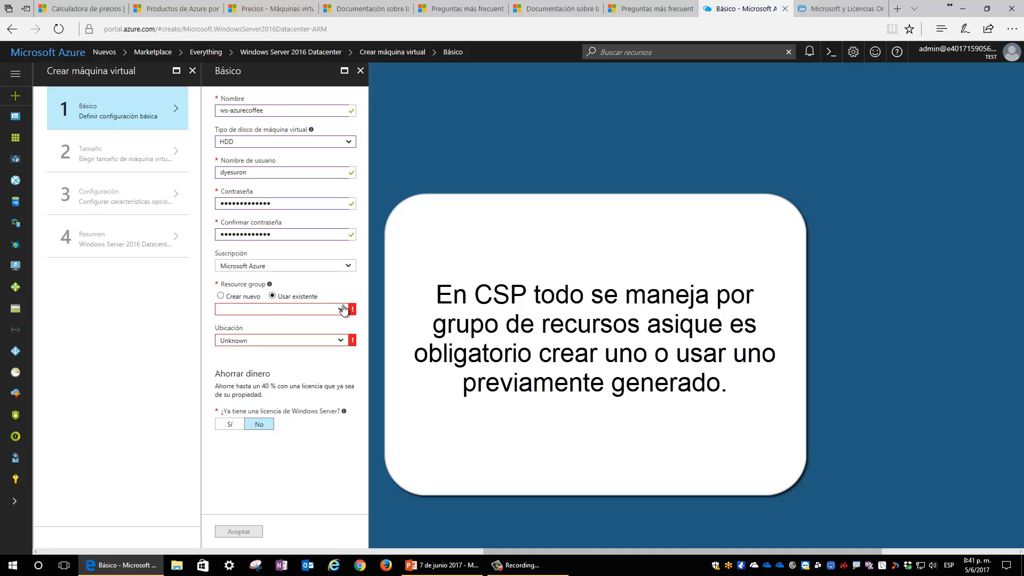
{"action": "left_click", "coordinate": [343, 310]}
{"action": "left_click", "coordinate": [343, 309]}
{"action": "left_click", "coordinate": [221, 297]}
Set the VM location to Este de EE. UU.
{"action": "left_click", "coordinate": [339, 341]}
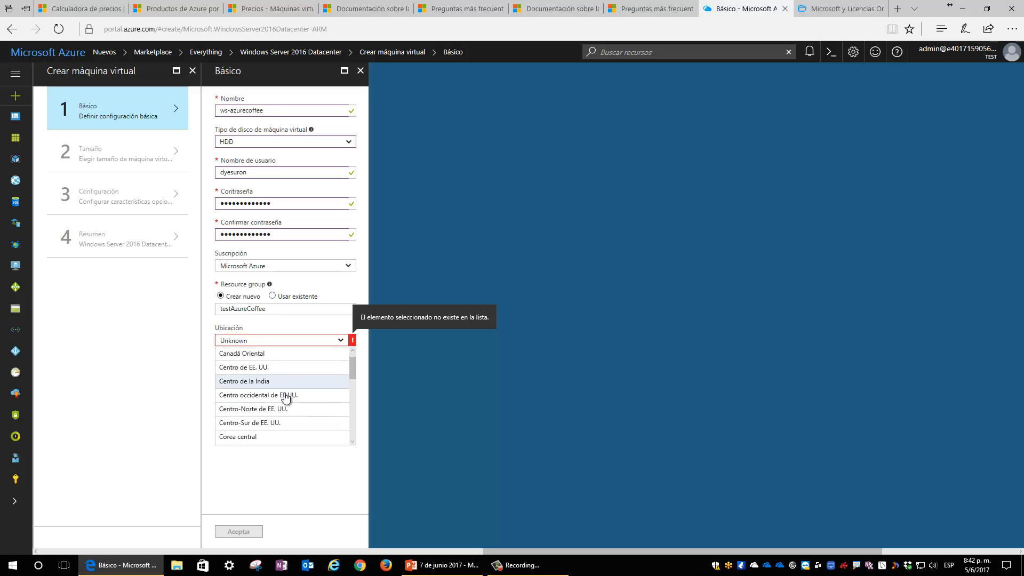
{"action": "scroll", "coordinate": [286, 398], "scroll_direction": "down", "scroll_amount": 3}
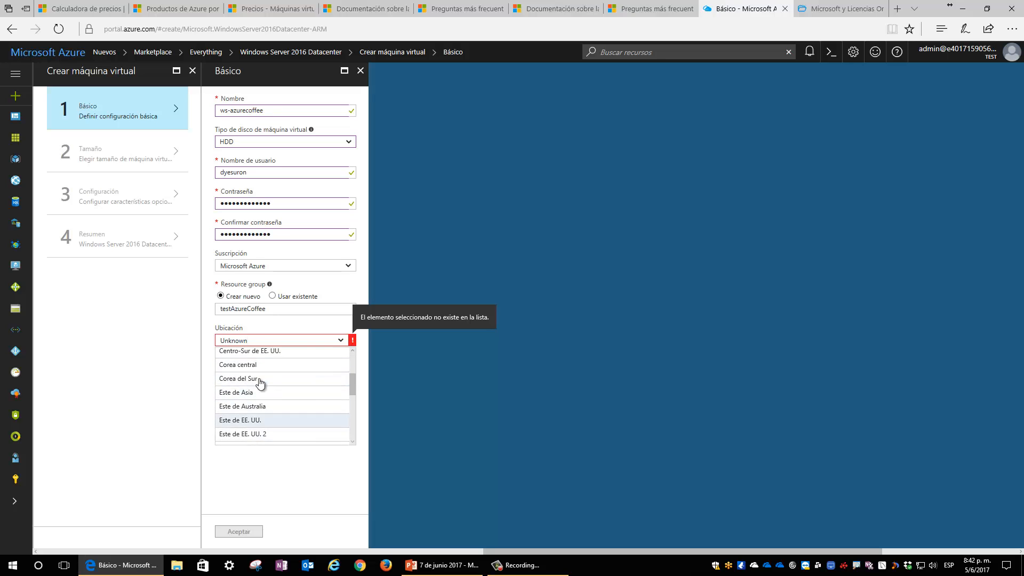
{"action": "left_click", "coordinate": [255, 420]}
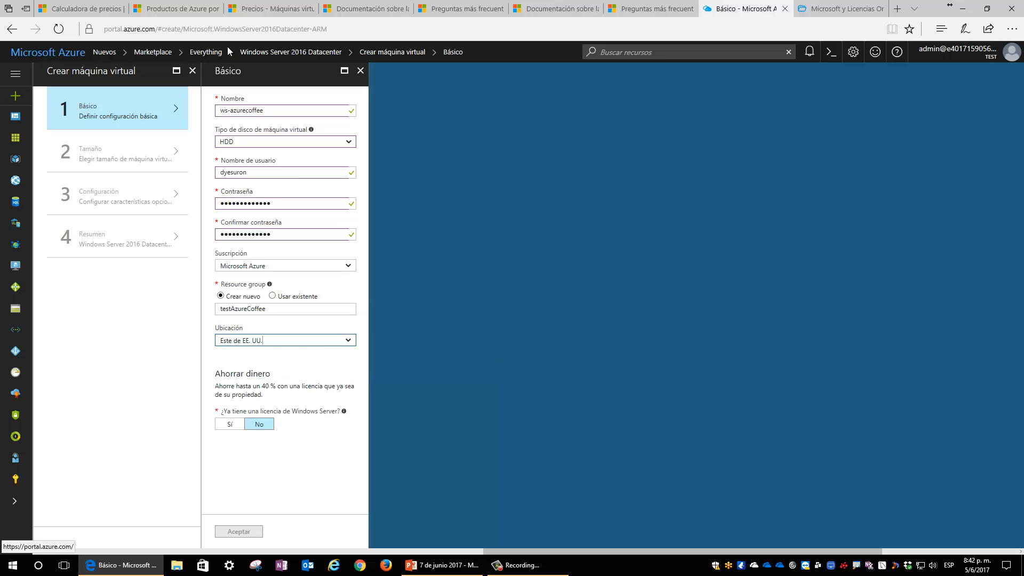
Compare the calculator's 76,63 $ VM price against Sur de Brasil and Centro de la India.
{"action": "left_click", "coordinate": [74, 8]}
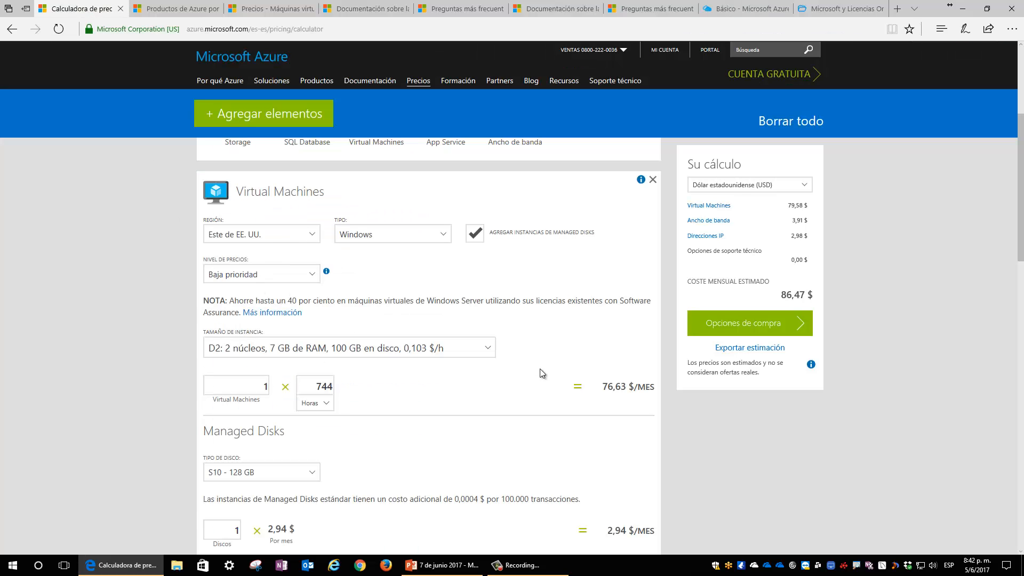
{"action": "left_click_drag", "start_coordinate": [617, 385], "coordinate": [637, 386]}
{"action": "left_click", "coordinate": [260, 238]}
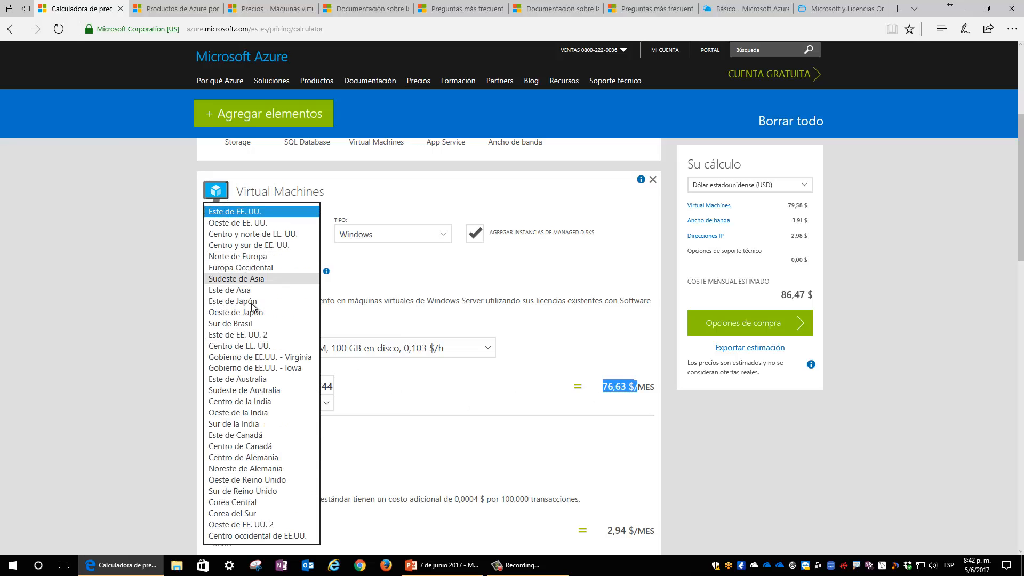
{"action": "left_click", "coordinate": [244, 324]}
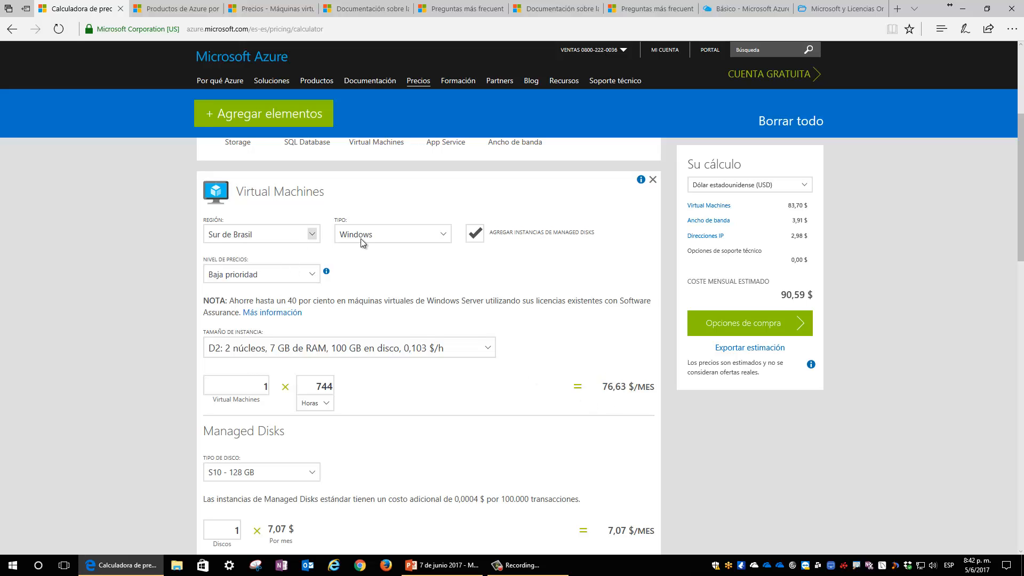
{"action": "double_click", "coordinate": [613, 386]}
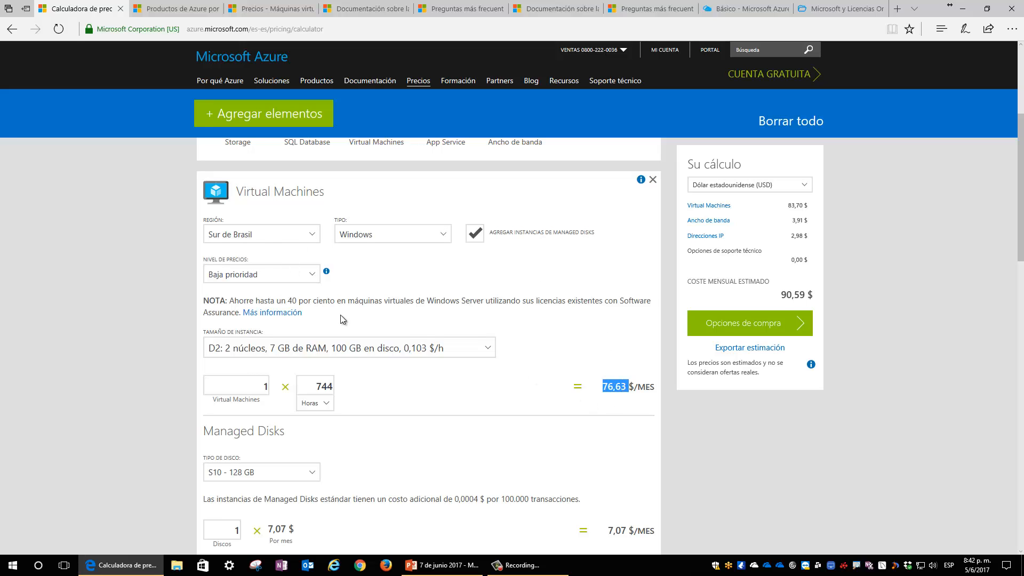
{"action": "left_click", "coordinate": [261, 237]}
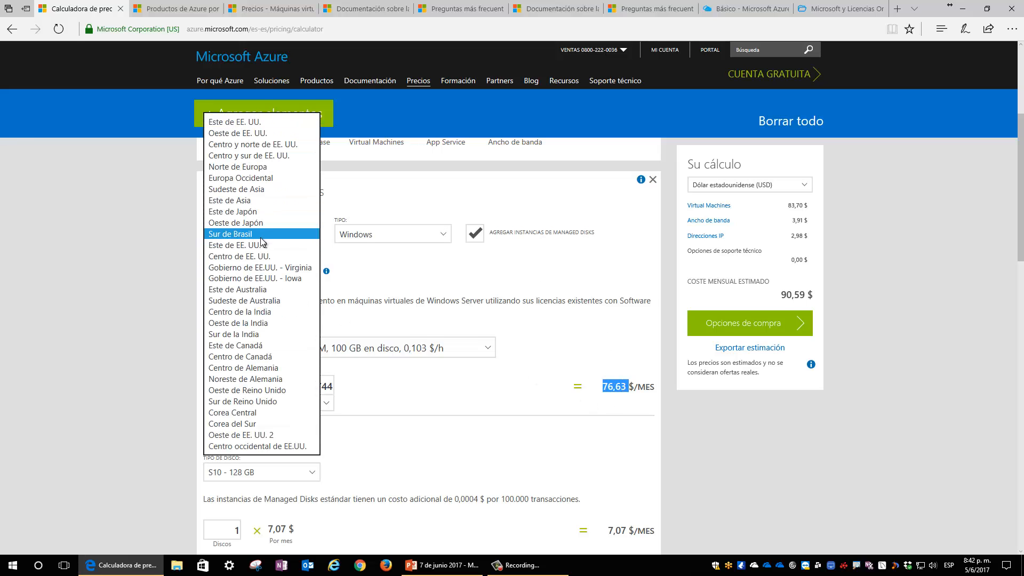
{"action": "left_click", "coordinate": [262, 315]}
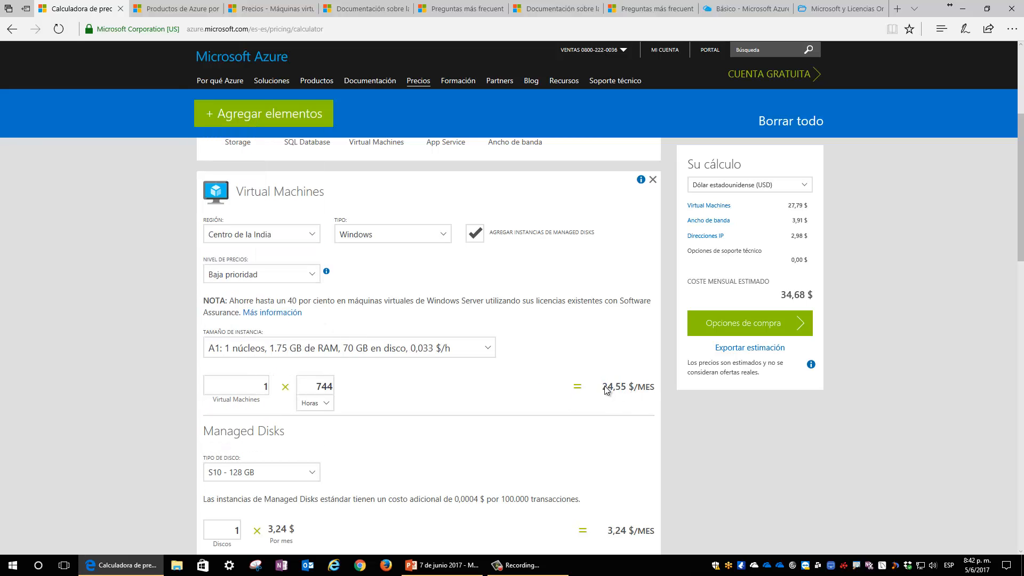
{"action": "left_click", "coordinate": [412, 355]}
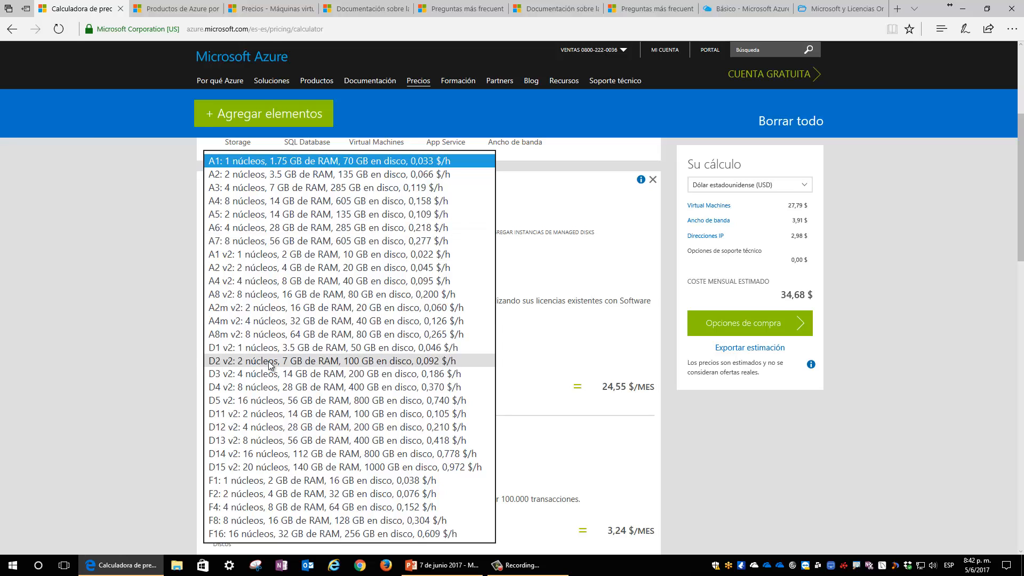
{"action": "left_click", "coordinate": [146, 365]}
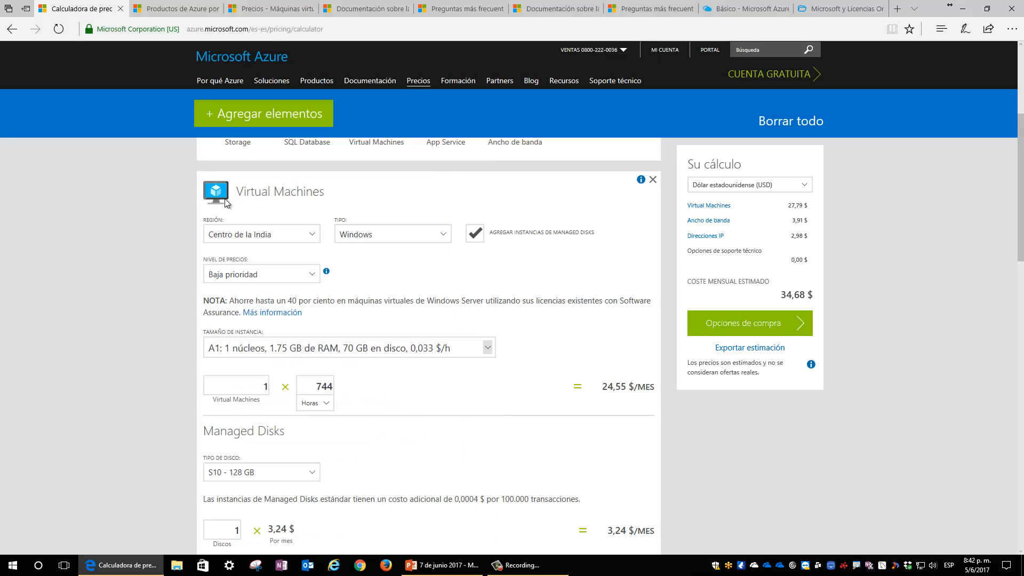
Price a D2 instance in Sur de Brasil at 90,59 $ per month.
{"action": "left_click", "coordinate": [267, 235]}
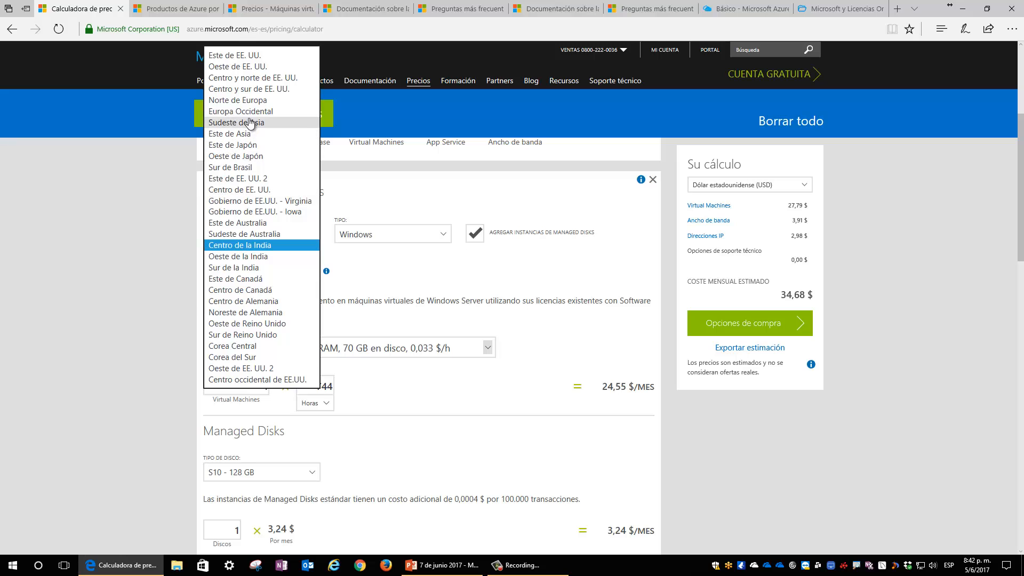
{"action": "left_click", "coordinate": [251, 167]}
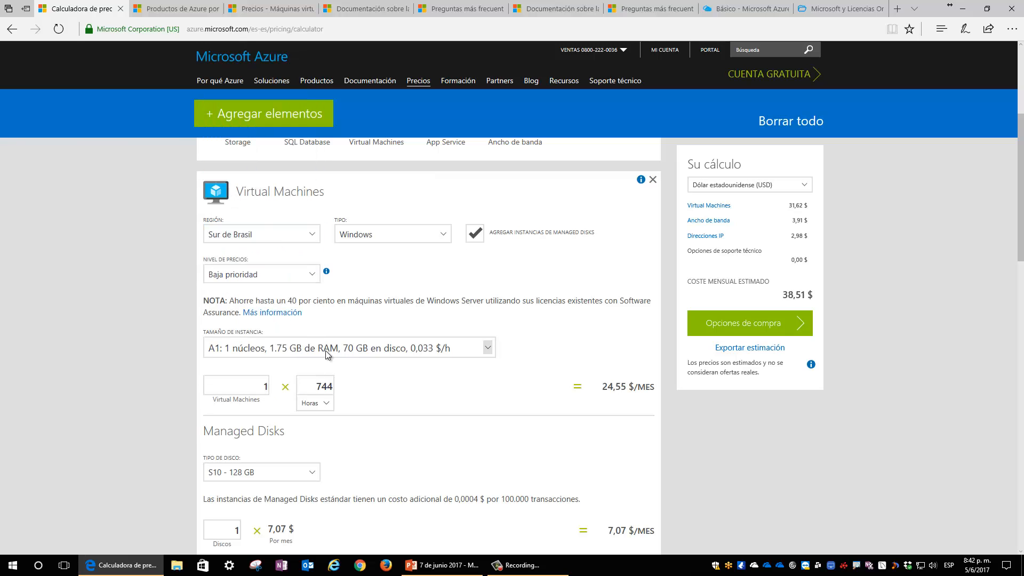
{"action": "left_click", "coordinate": [328, 356]}
{"action": "left_click", "coordinate": [264, 356]}
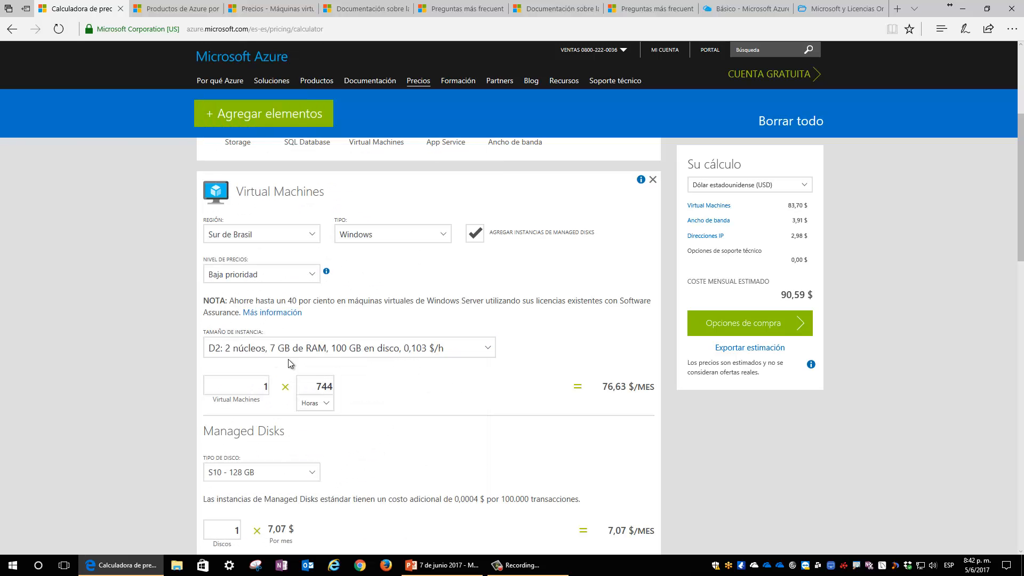
{"action": "left_click_drag", "start_coordinate": [602, 386], "coordinate": [631, 385]}
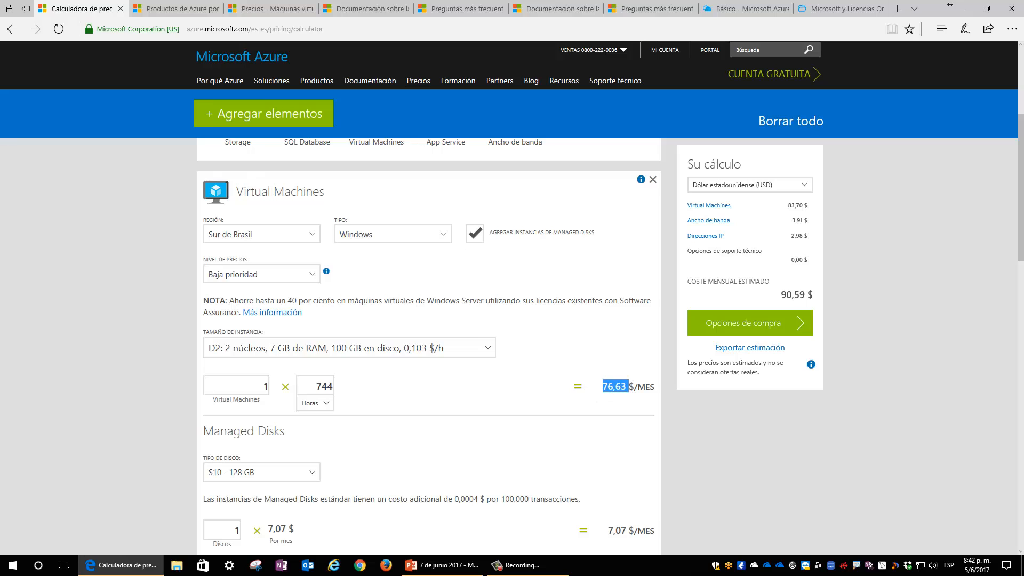
{"action": "left_click", "coordinate": [245, 233]}
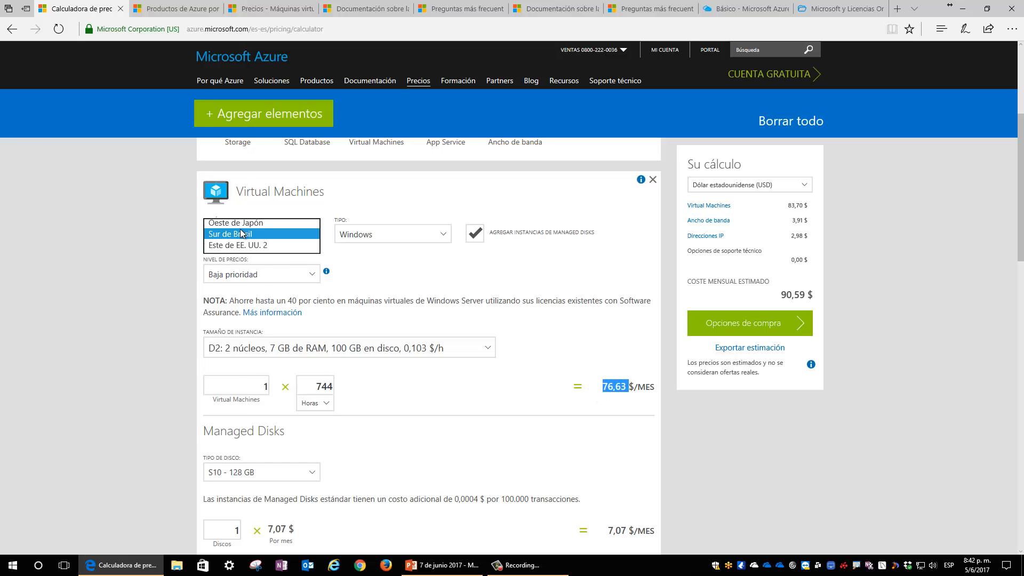
{"action": "left_click", "coordinate": [149, 234]}
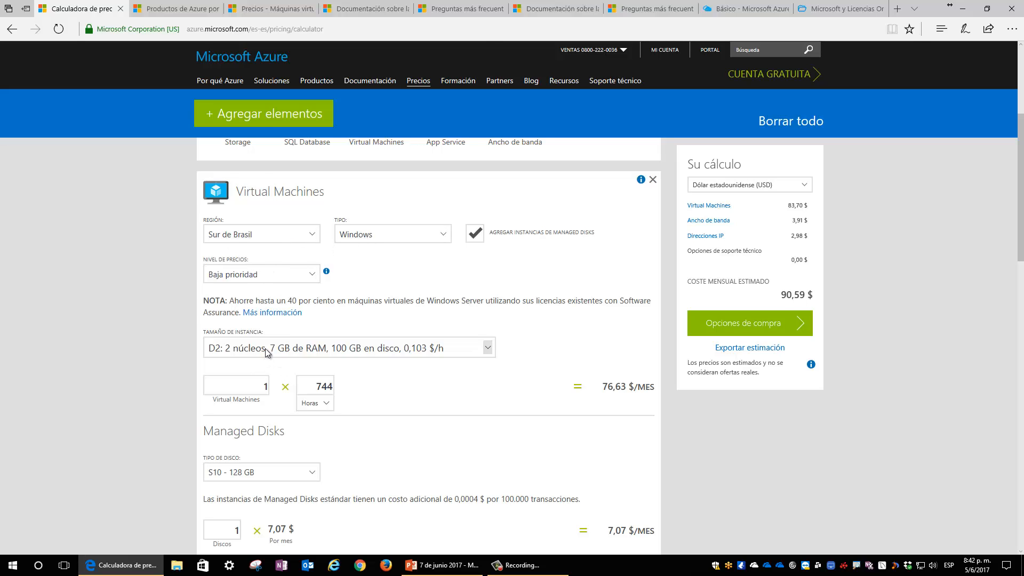
{"action": "left_click", "coordinate": [745, 8]}
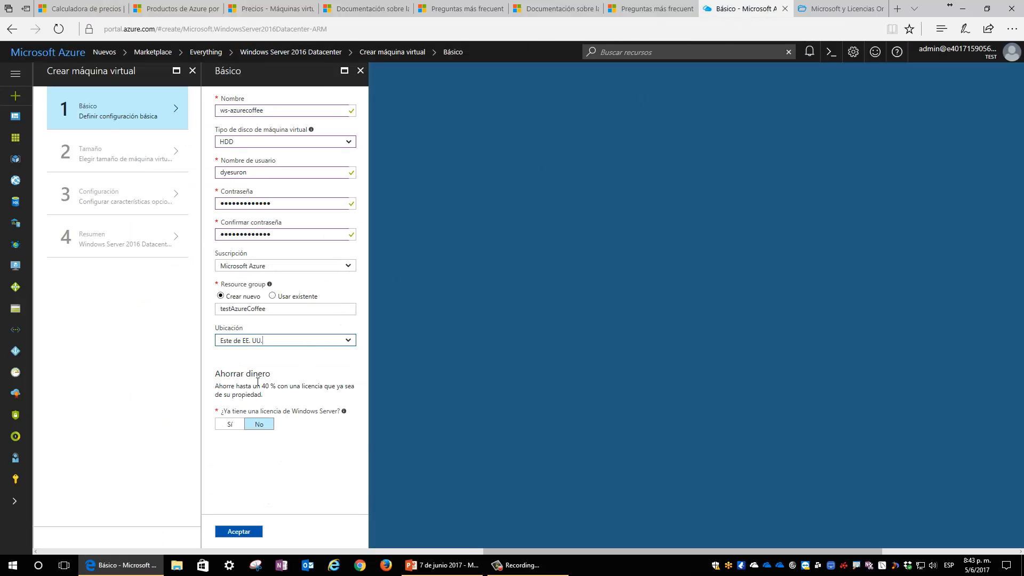
Highlight the Ahorrar dinero licence savings note, then confirm the Básico settings with Aceptar.
{"action": "left_click_drag", "start_coordinate": [214, 376], "coordinate": [311, 397]}
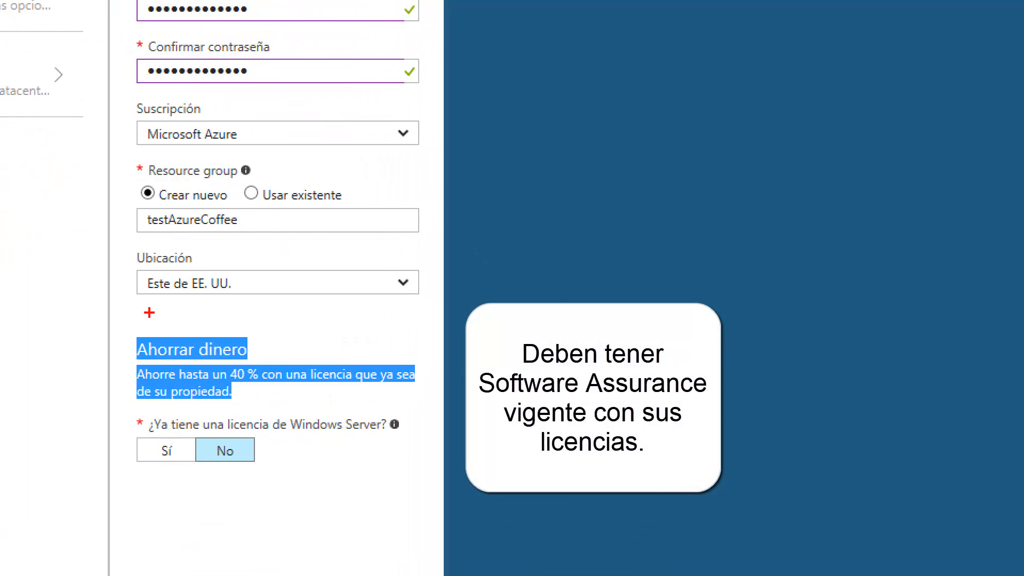
{"action": "left_click_drag", "start_coordinate": [125, 323], "coordinate": [119, 393]}
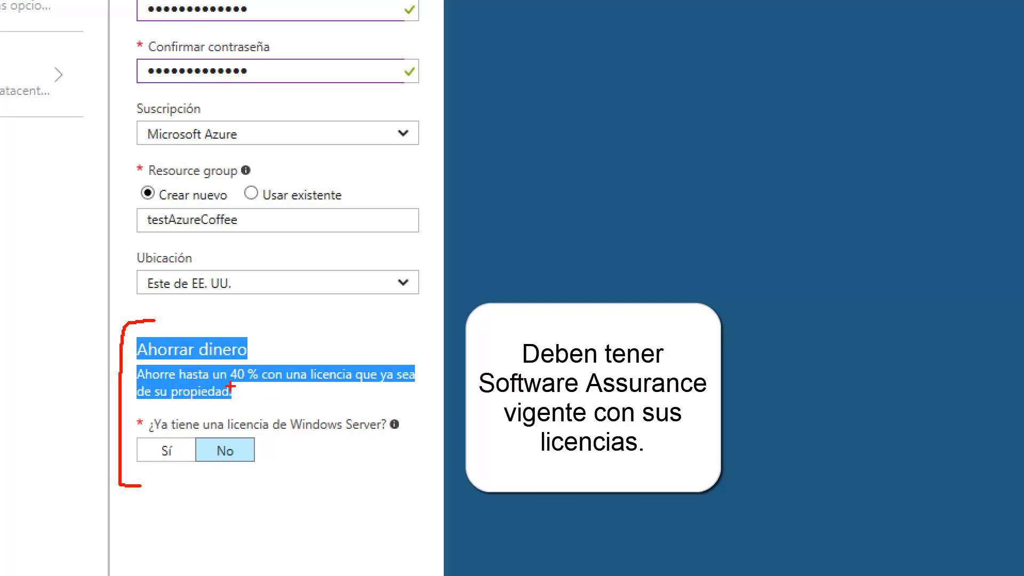
{"action": "mouse_move", "coordinate": [231, 364]}
{"action": "left_mouse_down"}
{"action": "mouse_move", "coordinate": [231, 378]}
{"action": "mouse_move", "coordinate": [256, 389]}
{"action": "mouse_move", "coordinate": [266, 352]}
{"action": "mouse_move", "coordinate": [226, 356]}
{"action": "left_mouse_up"}
{"action": "key", "text": "Escape"}
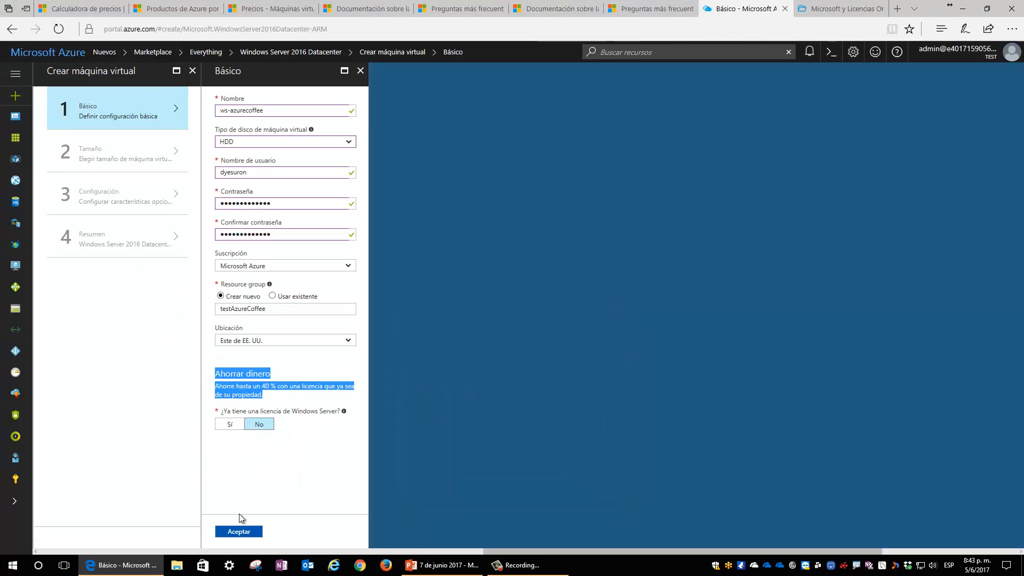
{"action": "left_click", "coordinate": [245, 533]}
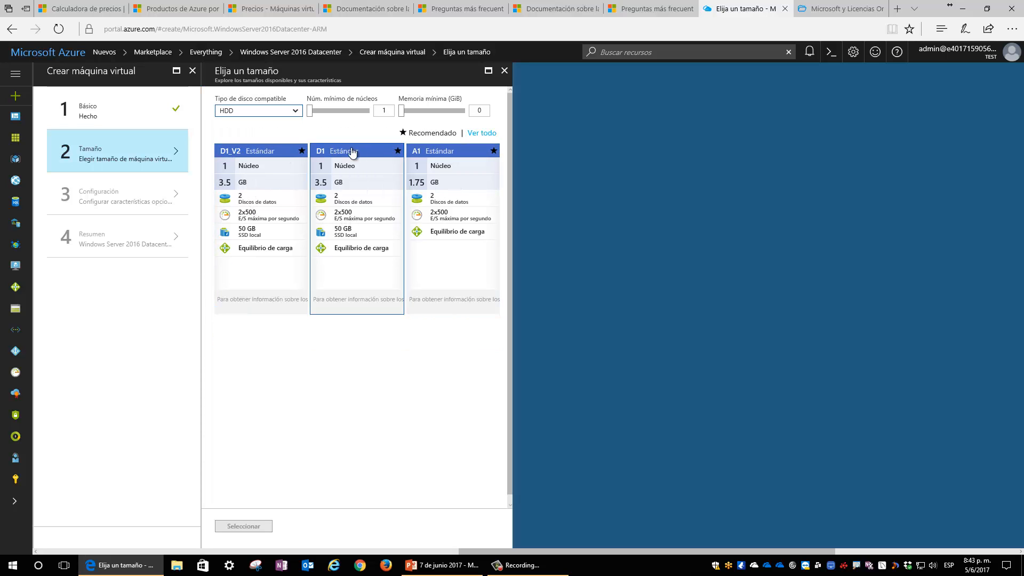
List all VM sizes with HDD disks and select DS1_V2.
{"action": "left_click", "coordinate": [483, 134]}
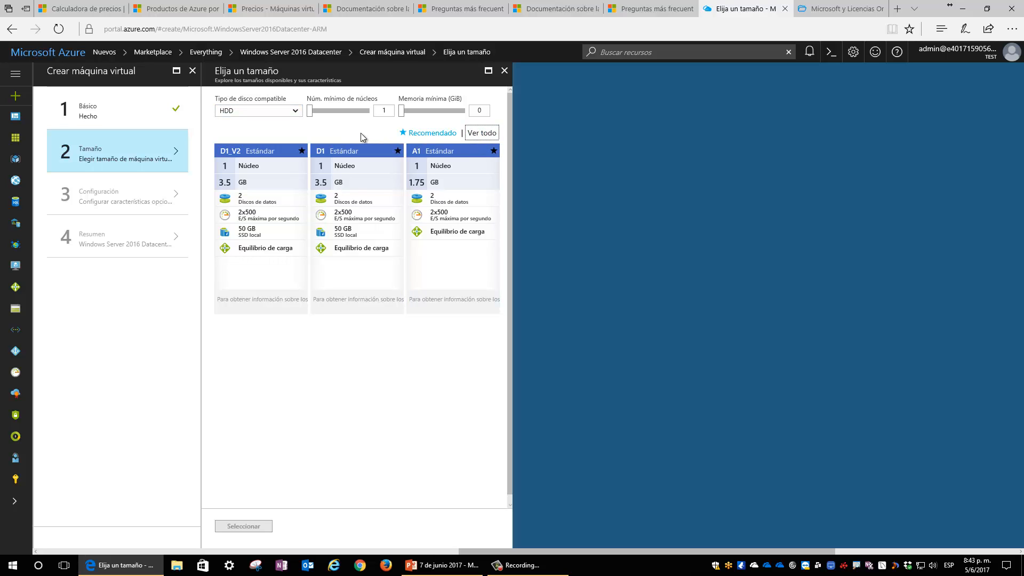
{"action": "left_click", "coordinate": [297, 114]}
{"action": "left_click", "coordinate": [297, 112]}
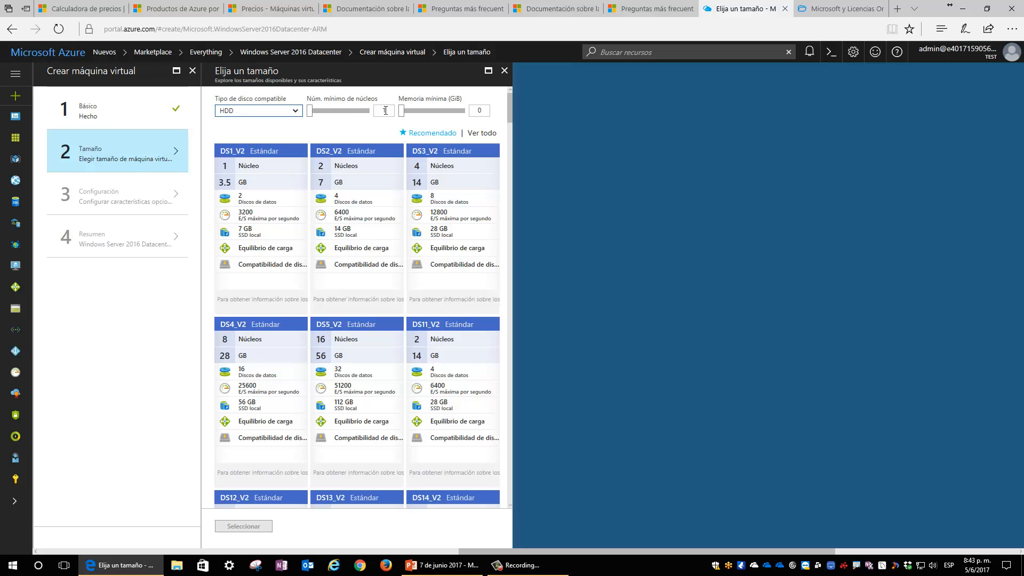
{"action": "left_click", "coordinate": [385, 111]}
{"action": "left_click", "coordinate": [479, 110]}
{"action": "left_click", "coordinate": [252, 215]}
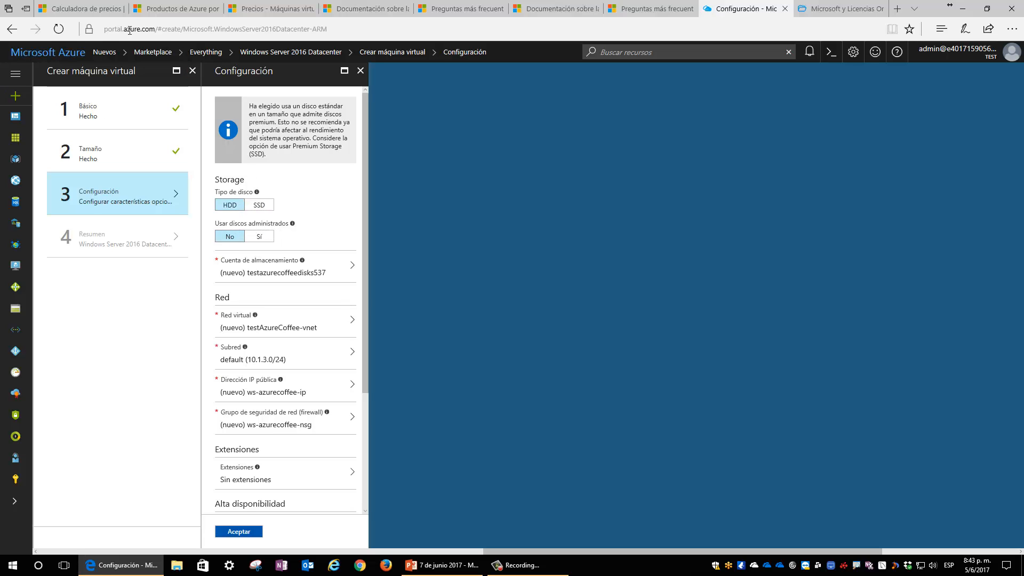
Glance at the pricing calculator and circle the managed disks option in red ink.
{"action": "left_click", "coordinate": [80, 9]}
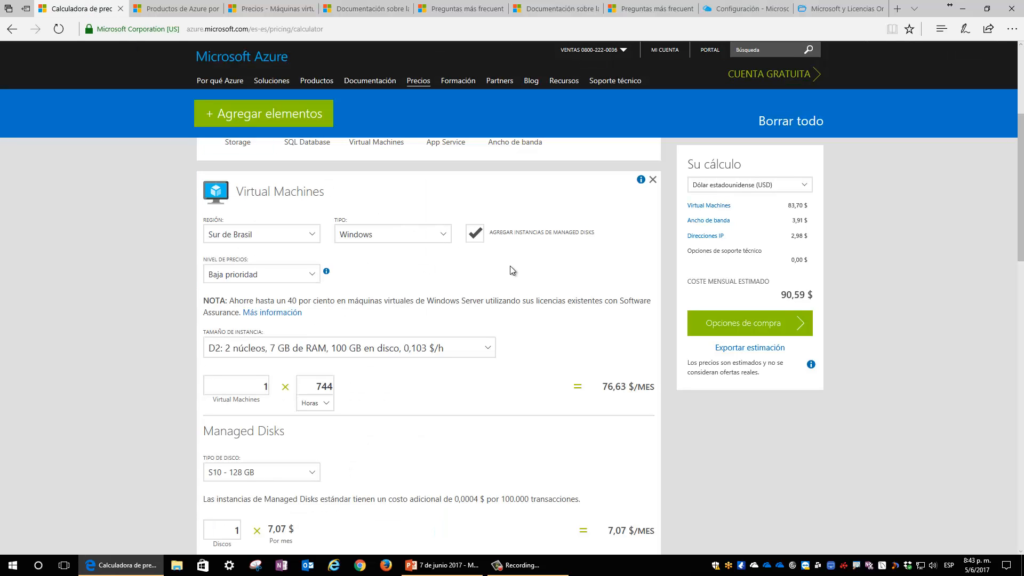
{"action": "mouse_move", "coordinate": [504, 204]}
{"action": "left_mouse_down"}
{"action": "mouse_move", "coordinate": [449, 260]}
{"action": "mouse_move", "coordinate": [580, 252]}
{"action": "left_mouse_up"}
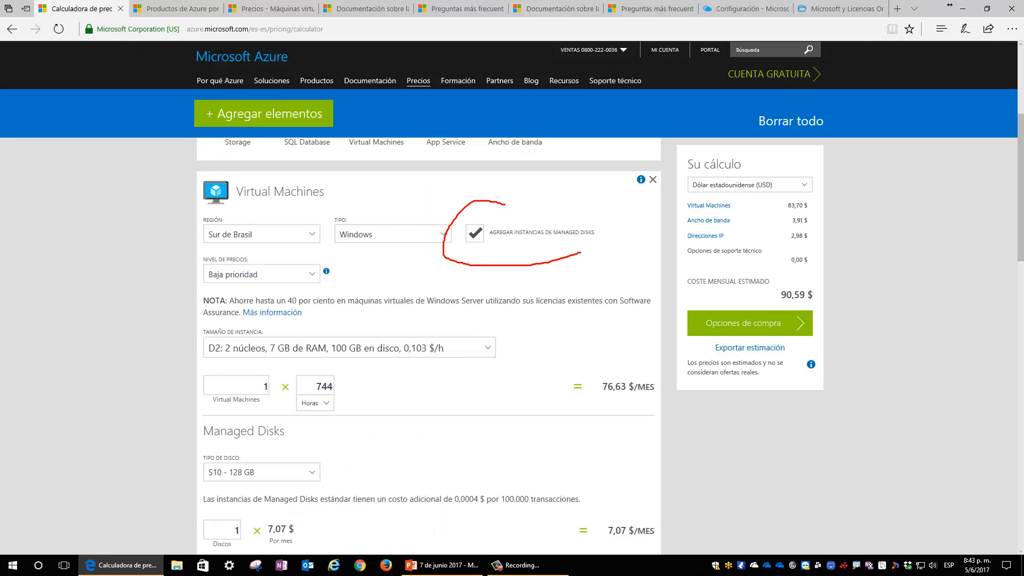
{"action": "left_click_drag", "start_coordinate": [573, 208], "coordinate": [494, 202]}
{"action": "key", "text": "Escape"}
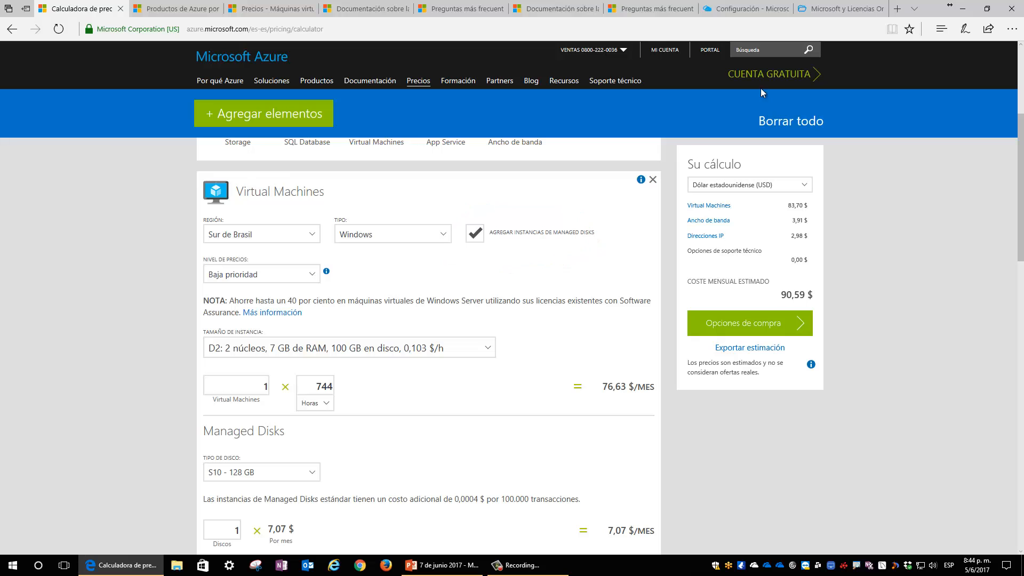
Set 'Usar discos administrados' to Sí and accept the Configuración step with Aceptar.
{"action": "left_click", "coordinate": [759, 10]}
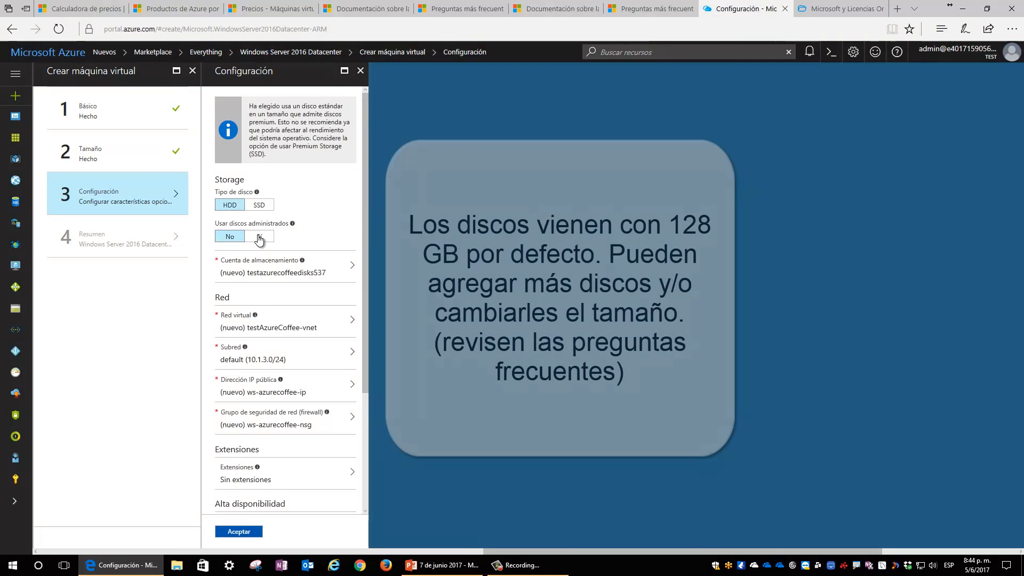
{"action": "left_click", "coordinate": [259, 236]}
{"action": "scroll", "coordinate": [312, 241], "scroll_direction": "down", "scroll_amount": 3}
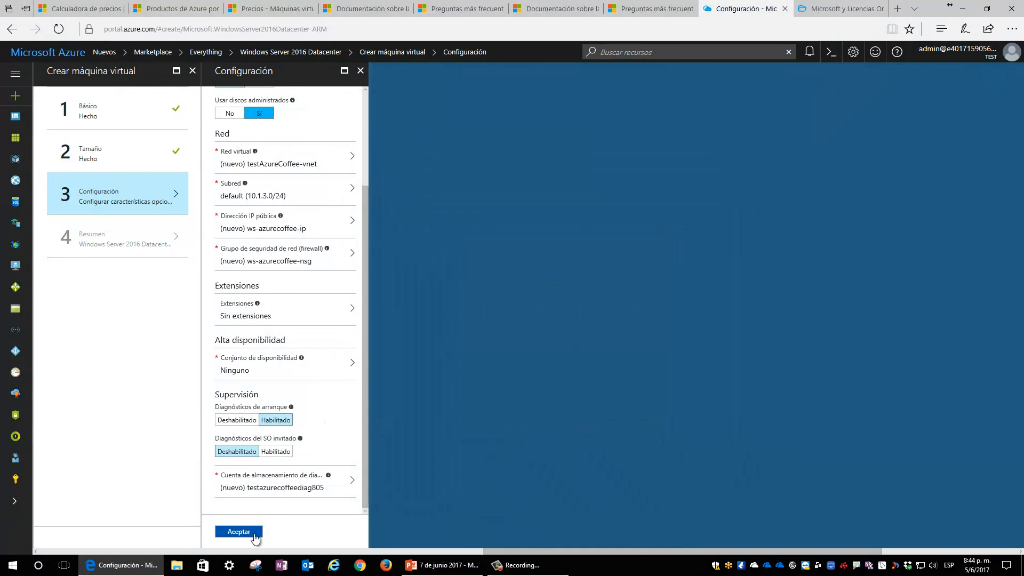
{"action": "left_click", "coordinate": [255, 534]}
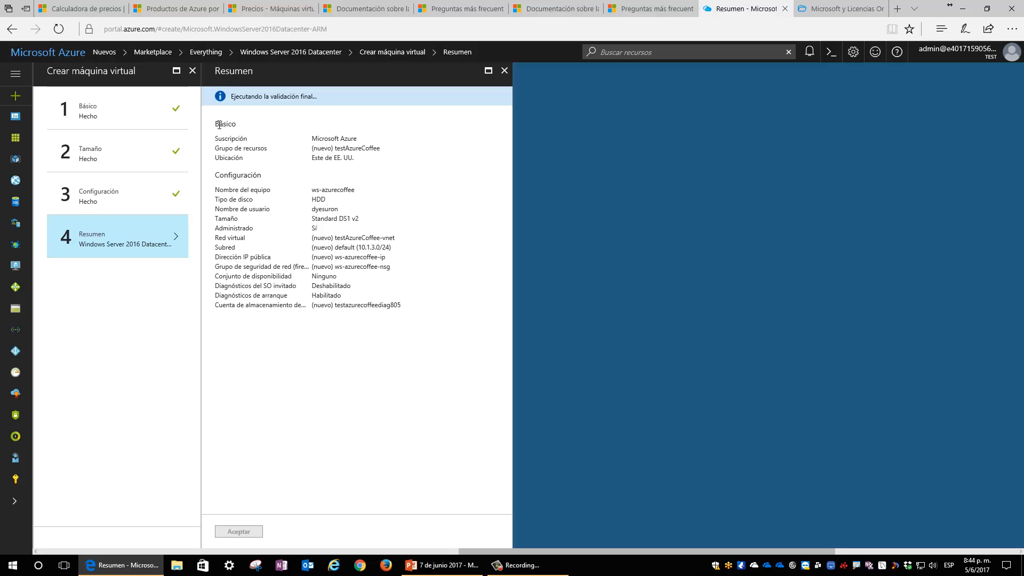
Highlight the validated ws-azurecoffee summary and circle 'Descargar plantilla y parámetros' in red.
{"action": "left_click_drag", "start_coordinate": [219, 125], "coordinate": [376, 305]}
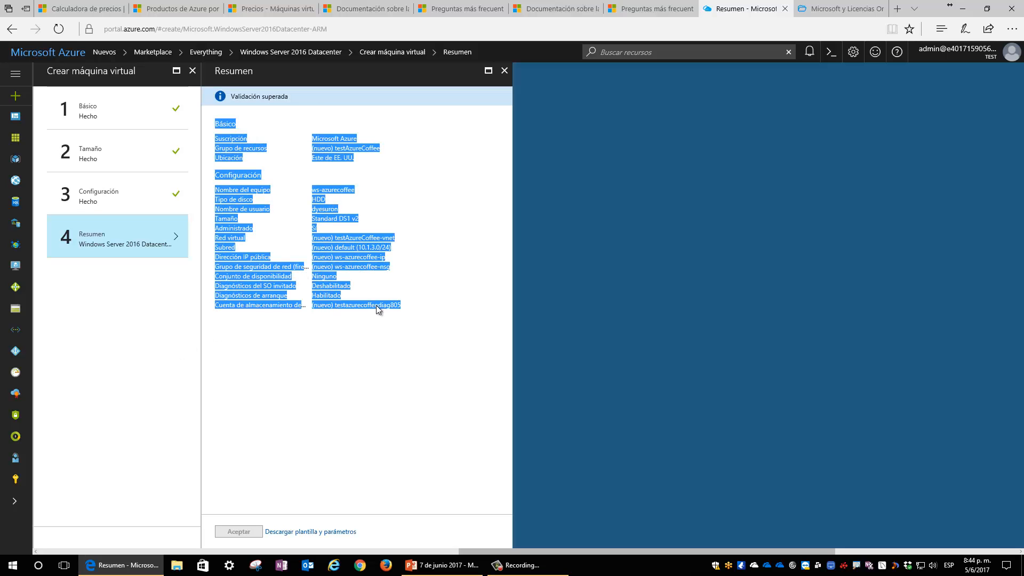
{"action": "left_click", "coordinate": [440, 304]}
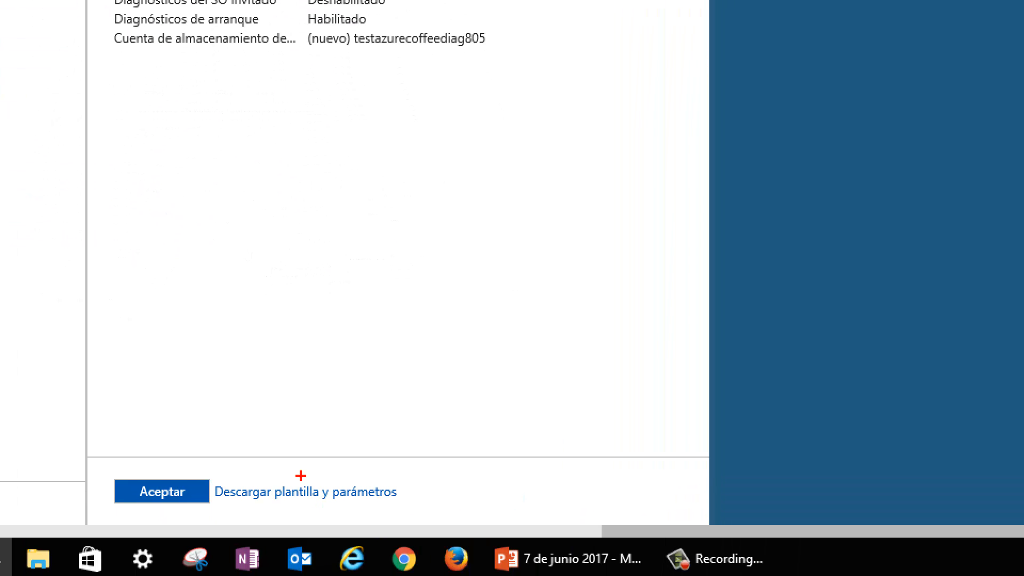
{"action": "mouse_move", "coordinate": [208, 498]}
{"action": "left_mouse_down"}
{"action": "mouse_move", "coordinate": [291, 516]}
{"action": "mouse_move", "coordinate": [408, 517]}
{"action": "mouse_move", "coordinate": [389, 468]}
{"action": "mouse_move", "coordinate": [232, 462]}
{"action": "left_mouse_up"}
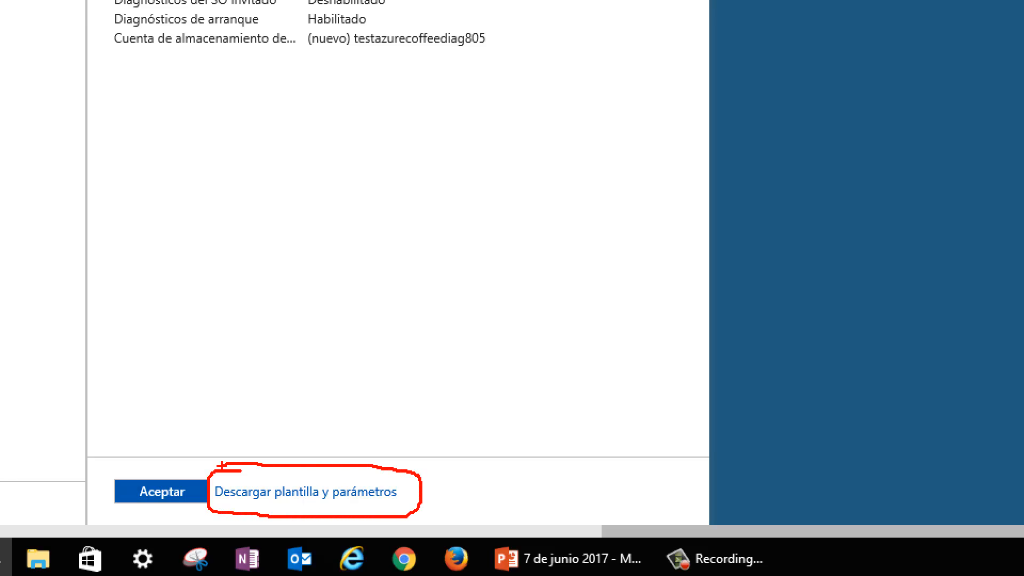
{"action": "key", "text": "Escape"}
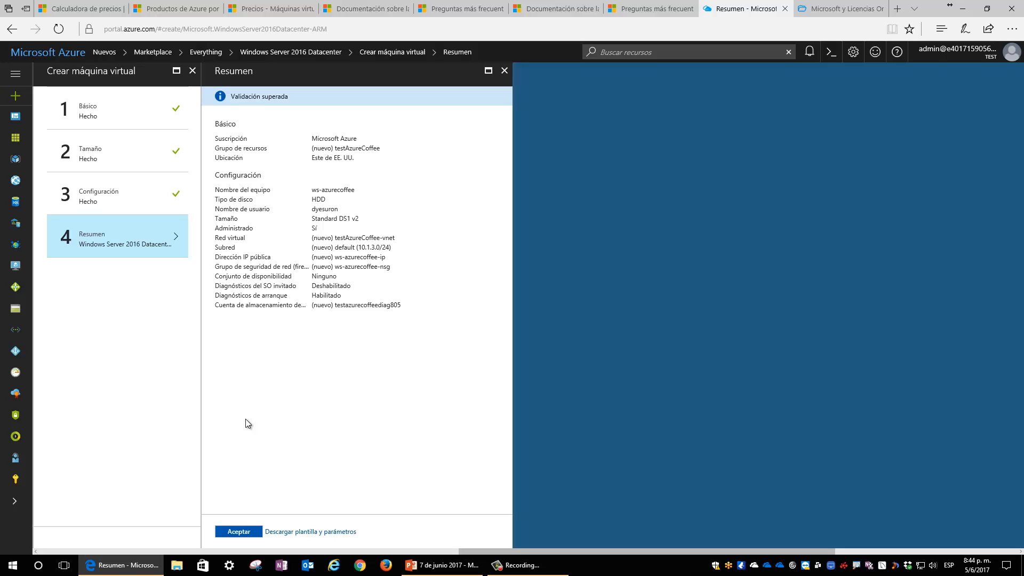
Discard the new VM wizard, close the Marketplace blades and open the RDS VM.
{"action": "left_click", "coordinate": [193, 70]}
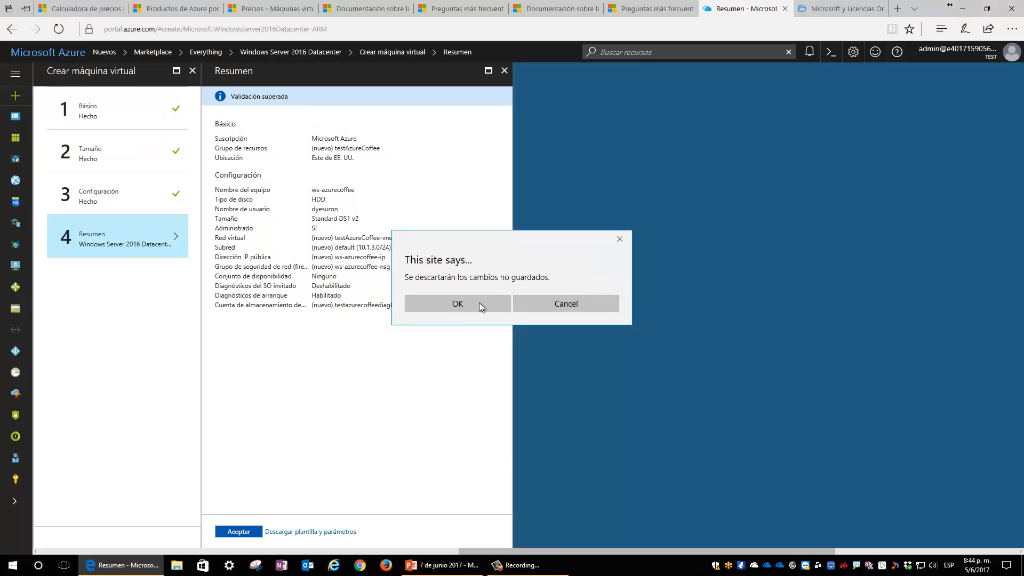
{"action": "left_click", "coordinate": [479, 302]}
{"action": "left_click", "coordinate": [336, 71]}
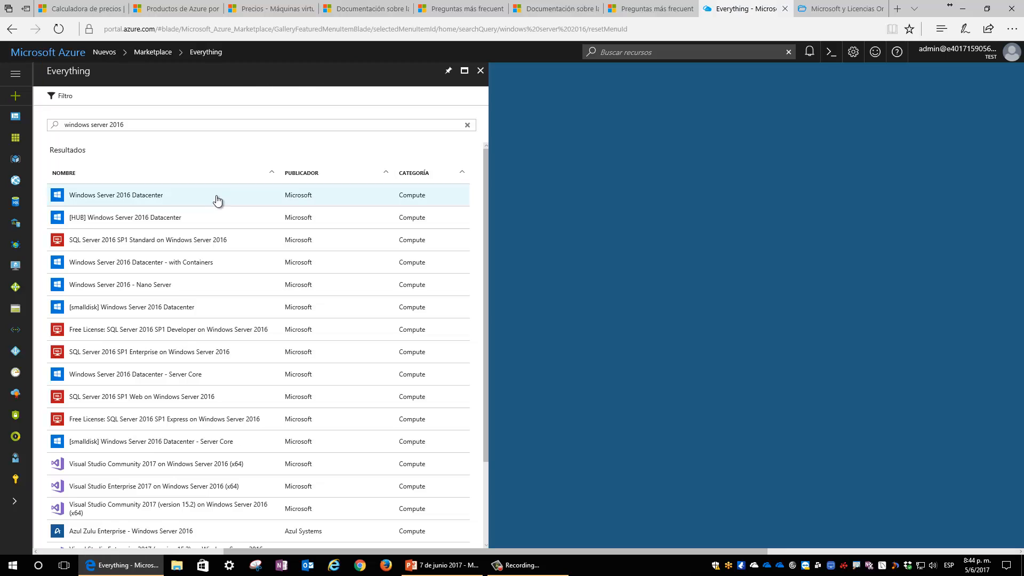
{"action": "left_click", "coordinate": [481, 72]}
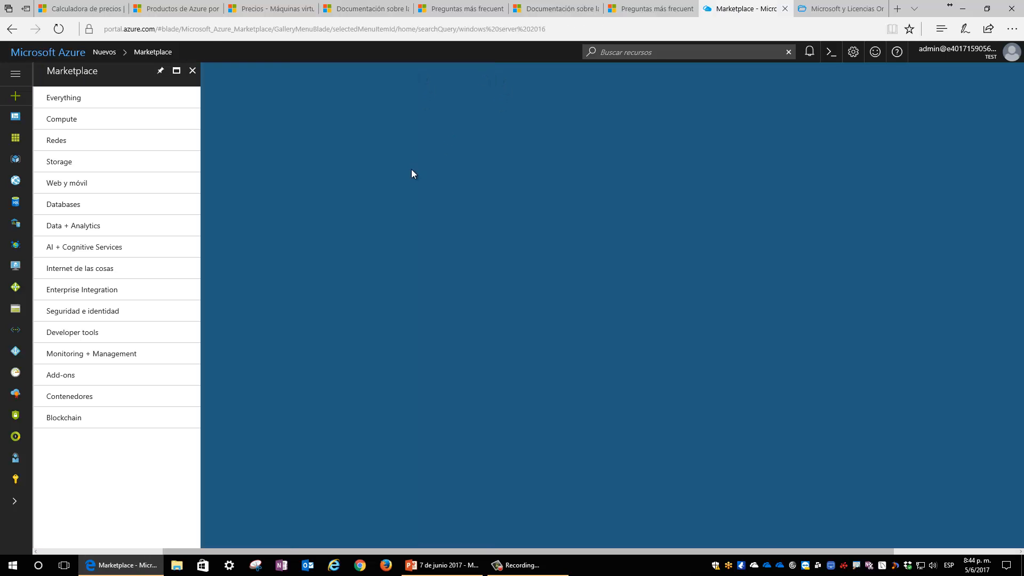
{"action": "left_click", "coordinate": [194, 75]}
{"action": "left_click", "coordinate": [192, 75]}
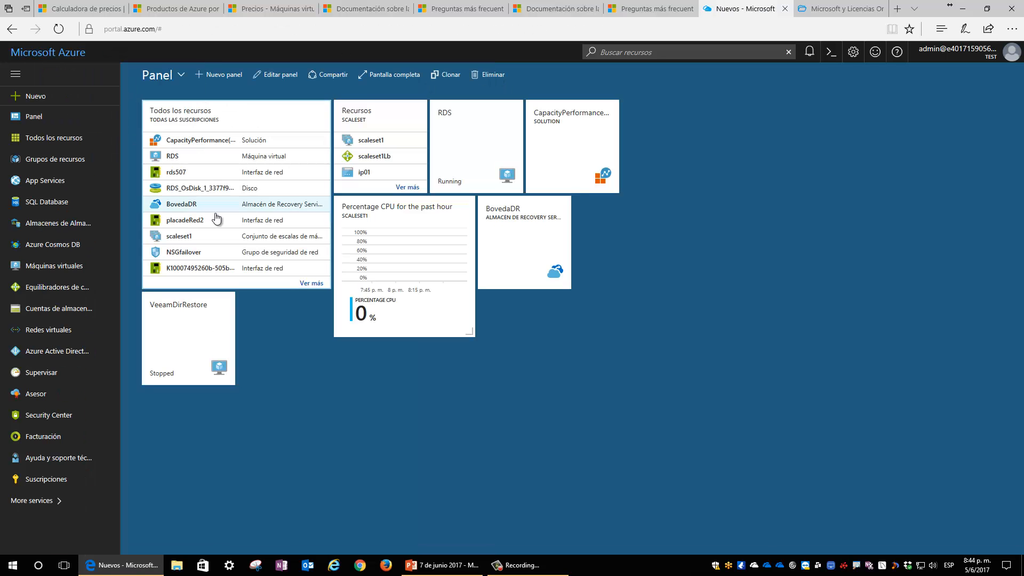
{"action": "left_click", "coordinate": [472, 155]}
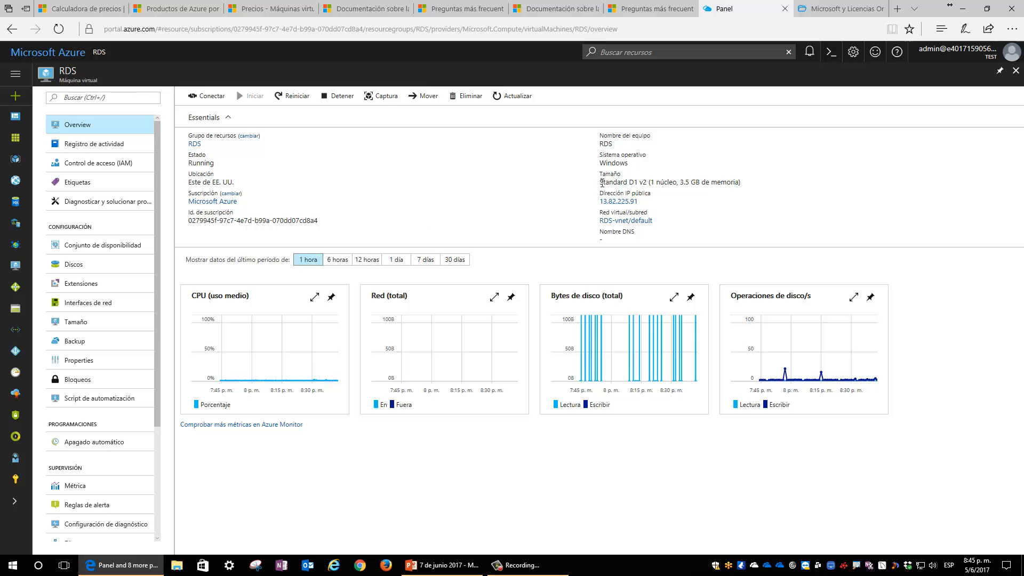
Highlight the Standard D1 v2 size and its memory, and glance at the subscription details.
{"action": "left_click_drag", "start_coordinate": [613, 183], "coordinate": [739, 182]}
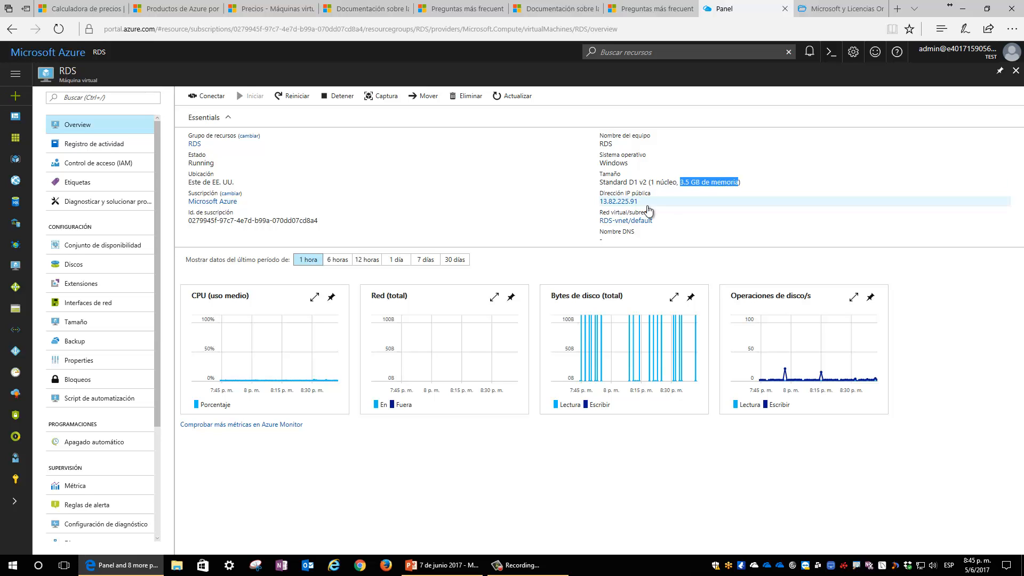
{"action": "left_click_drag", "start_coordinate": [603, 197], "coordinate": [649, 196]}
{"action": "left_click", "coordinate": [602, 202]}
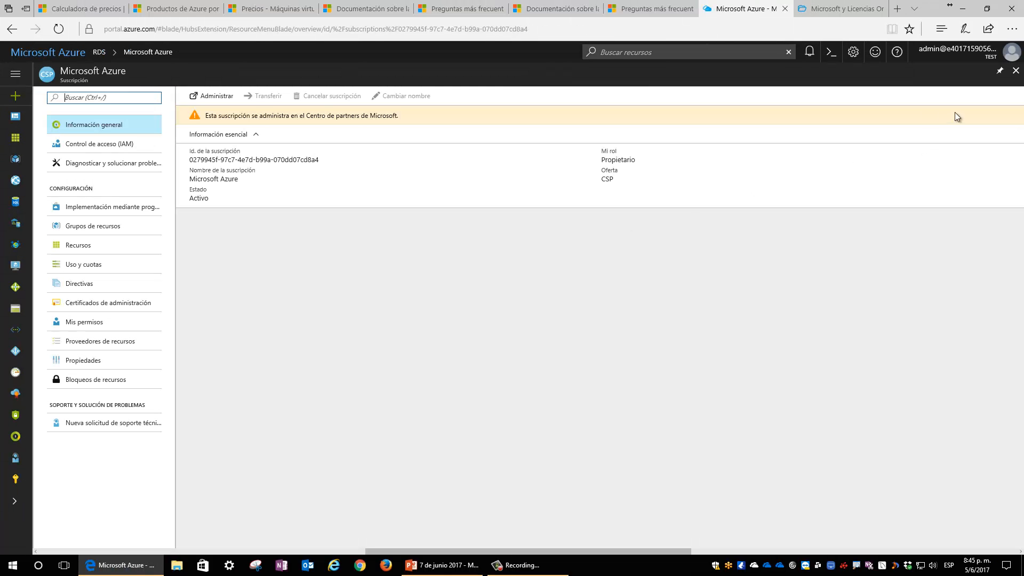
{"action": "left_click", "coordinate": [1015, 71]}
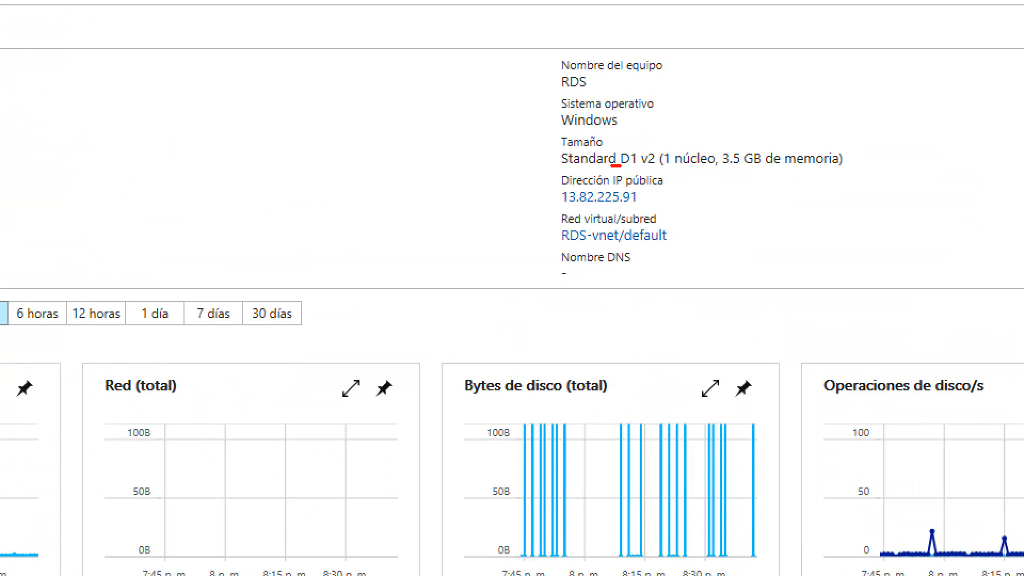
Mark the size, public IP and computer name in red, underlining Stop, Delete and Capture.
{"action": "mouse_move", "coordinate": [611, 166]}
{"action": "left_mouse_down"}
{"action": "mouse_move", "coordinate": [548, 209]}
{"action": "mouse_move", "coordinate": [591, 210]}
{"action": "left_mouse_up"}
{"action": "left_click_drag", "start_coordinate": [555, 131], "coordinate": [568, 167]}
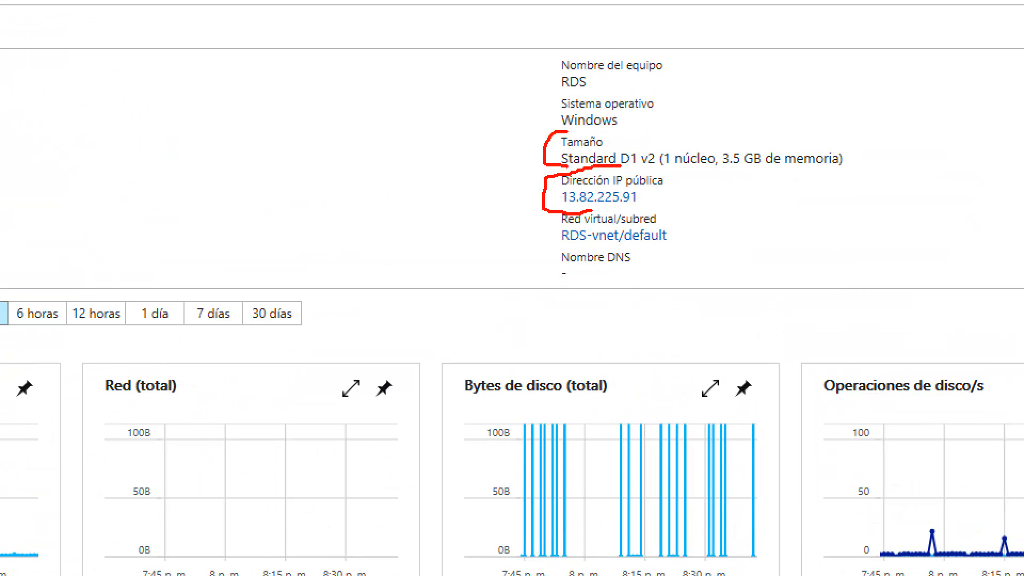
{"action": "mouse_move", "coordinate": [661, 97]}
{"action": "left_mouse_down"}
{"action": "mouse_move", "coordinate": [671, 143]}
{"action": "mouse_move", "coordinate": [641, 143]}
{"action": "left_mouse_up"}
{"action": "mouse_move", "coordinate": [567, 50]}
{"action": "left_mouse_down"}
{"action": "mouse_move", "coordinate": [549, 69]}
{"action": "mouse_move", "coordinate": [561, 102]}
{"action": "left_mouse_up"}
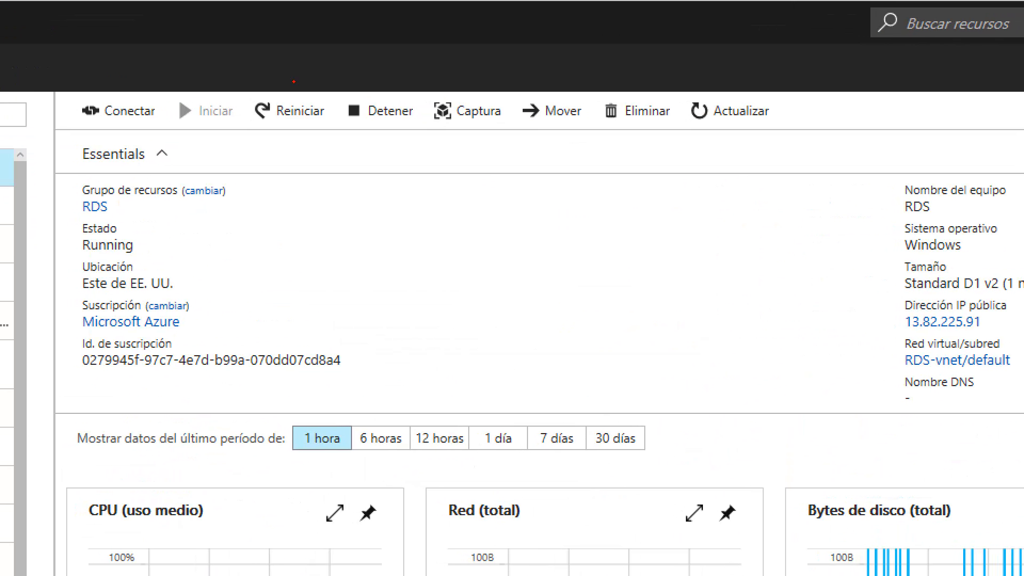
{"action": "left_click_drag", "start_coordinate": [352, 132], "coordinate": [414, 132]}
{"action": "left_click_drag", "start_coordinate": [633, 128], "coordinate": [678, 128]}
{"action": "left_click_drag", "start_coordinate": [450, 127], "coordinate": [502, 127]}
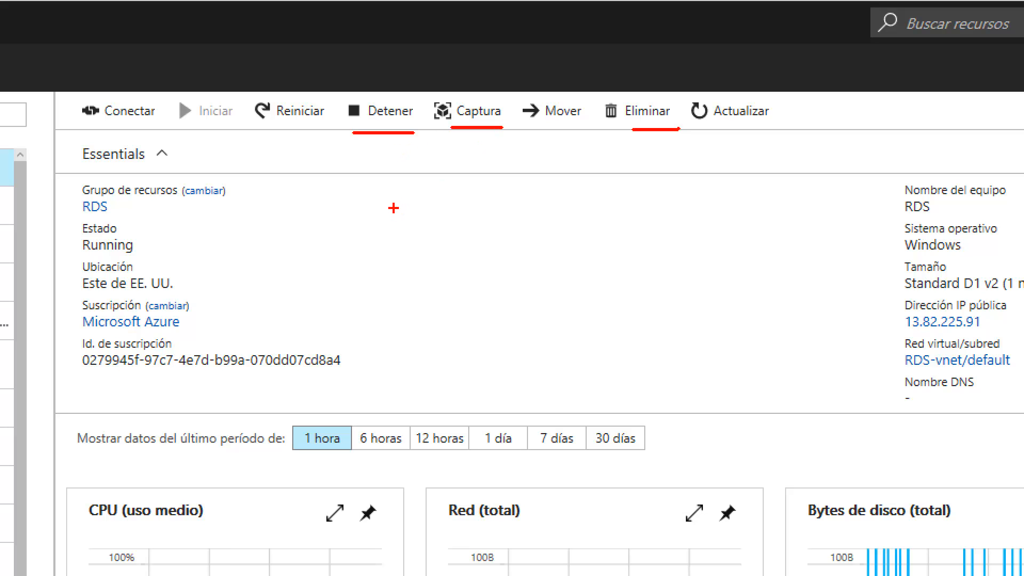
{"action": "key", "text": "Escape"}
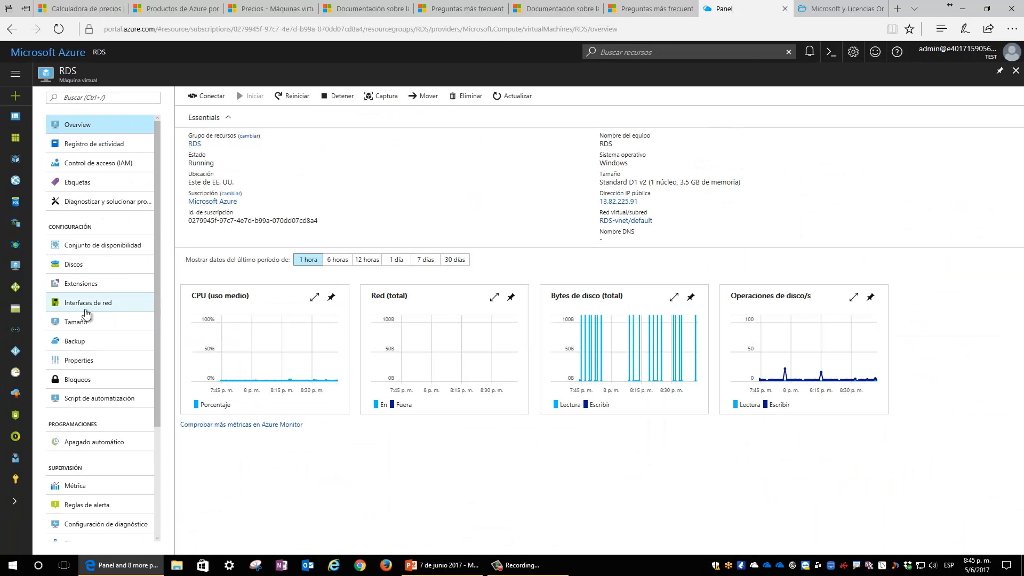
Magnify the screen and mark the Backup setting in red ink.
{"action": "key", "text": "ctrl+1"}
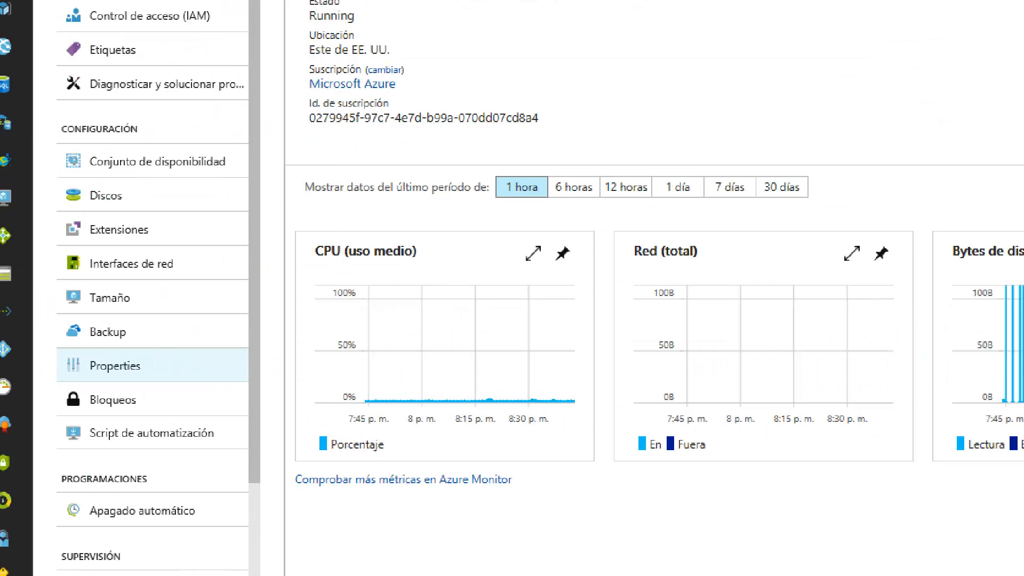
{"action": "left_click", "coordinate": [166, 313]}
{"action": "left_click_drag", "start_coordinate": [151, 315], "coordinate": [159, 350]}
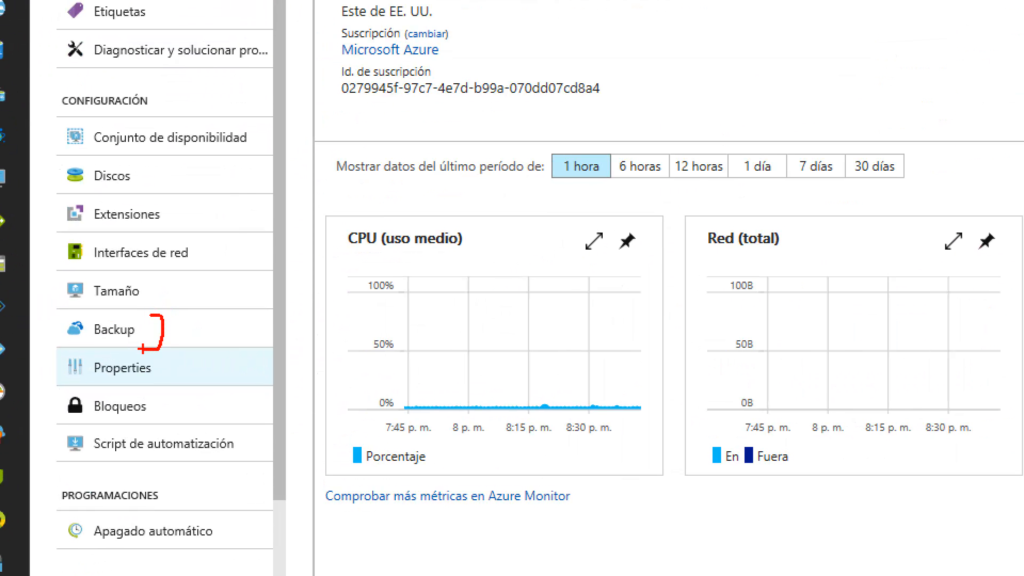
{"action": "left_click_drag", "start_coordinate": [84, 313], "coordinate": [37, 333]}
{"action": "key", "text": "Escape"}
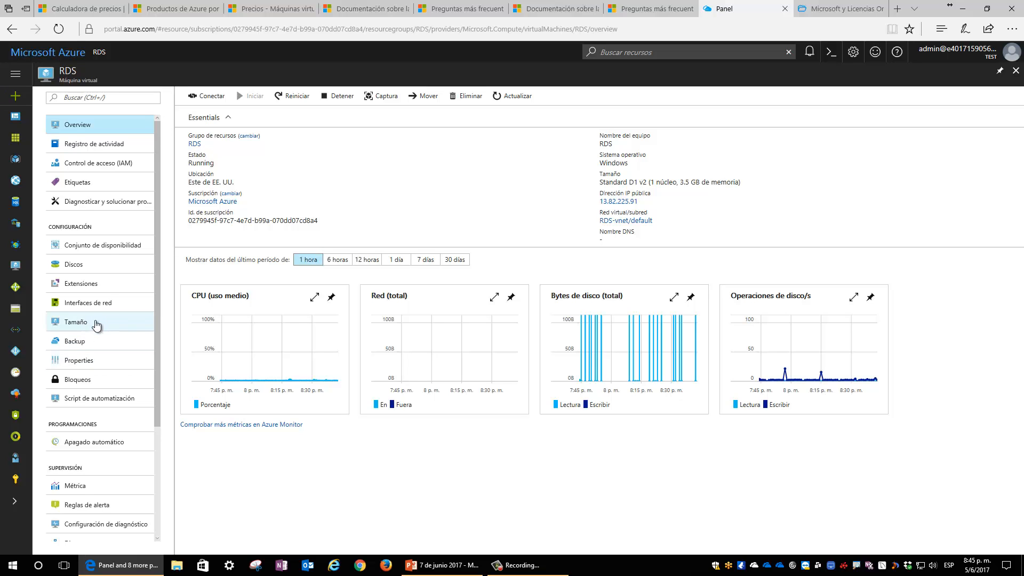
Download RDS.rdp and launch the Remote Desktop connection to the VM.
{"action": "left_click", "coordinate": [225, 100]}
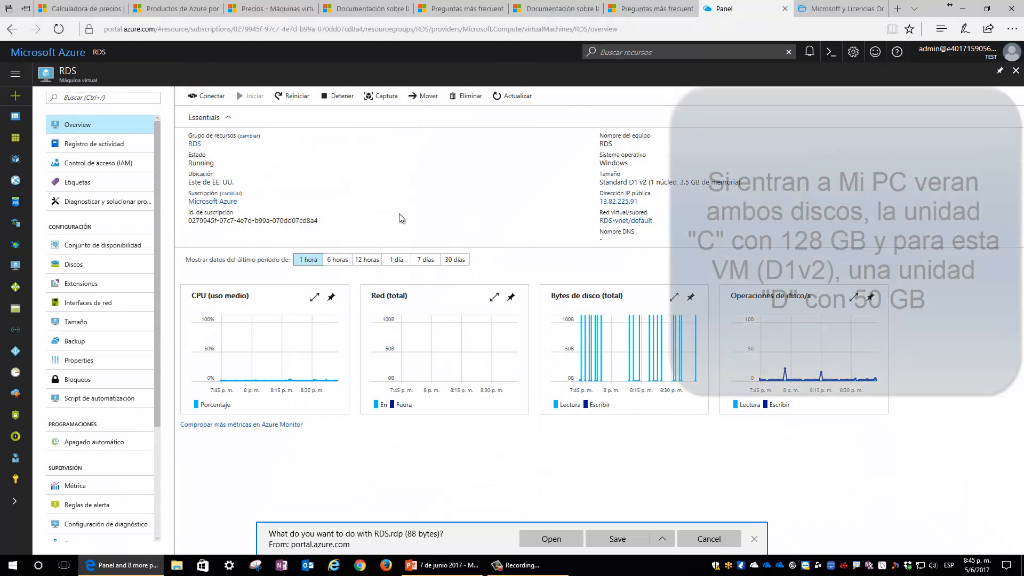
{"action": "left_click", "coordinate": [553, 536]}
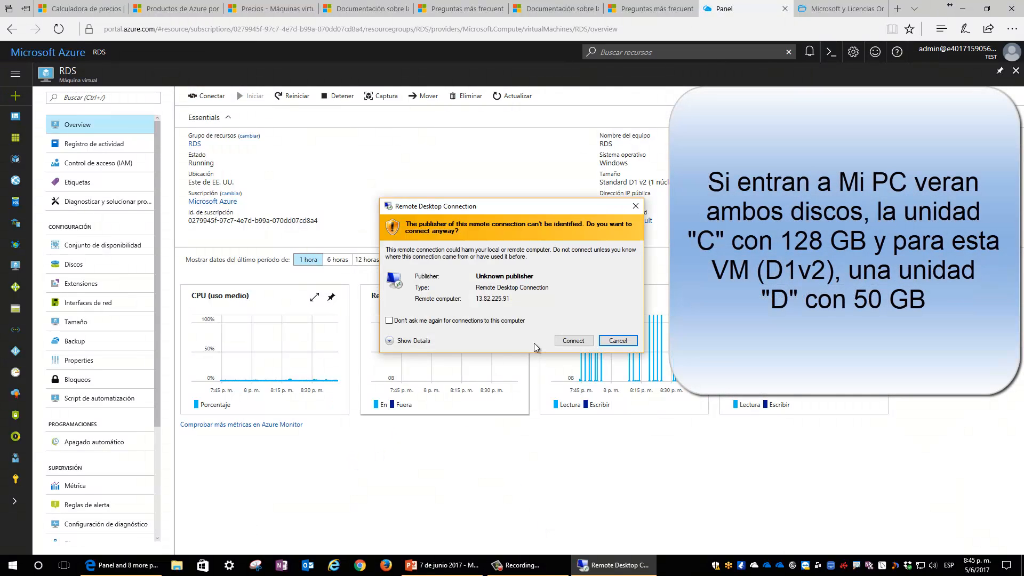
{"action": "left_click", "coordinate": [574, 345]}
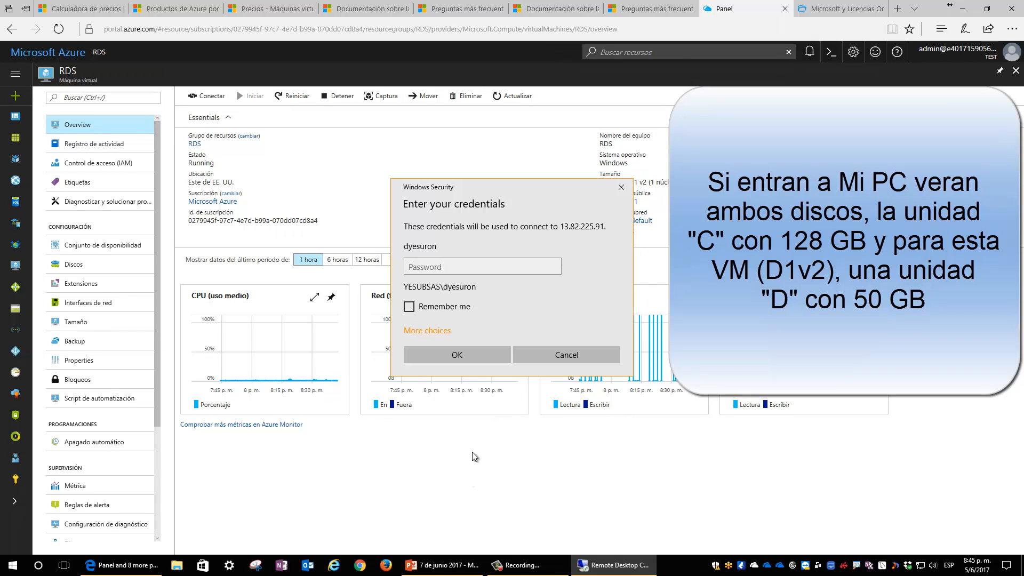
Sign in with a different local account and its password, accepting the certificate warning.
{"action": "left_click", "coordinate": [433, 331]}
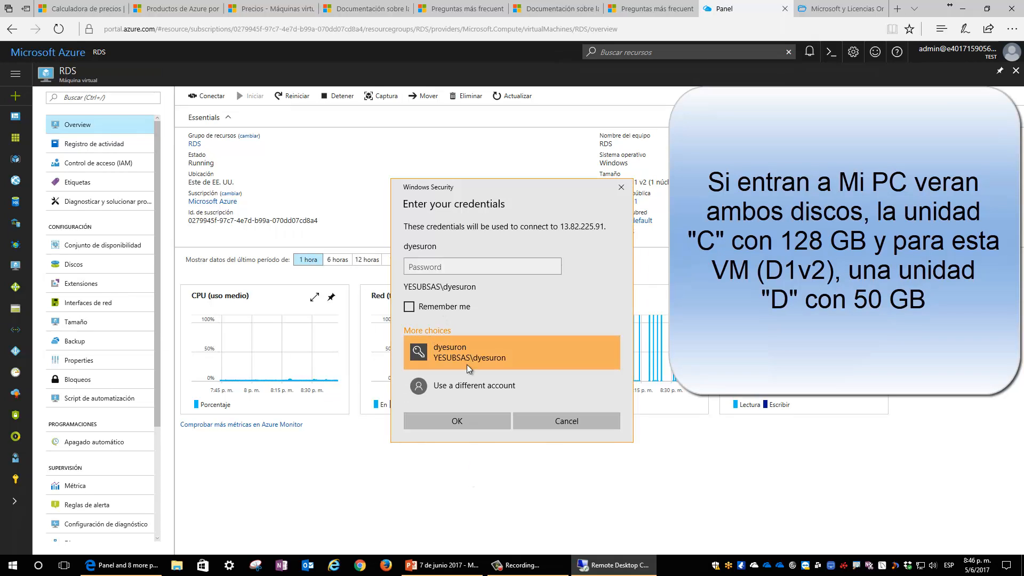
{"action": "left_click", "coordinate": [468, 386]}
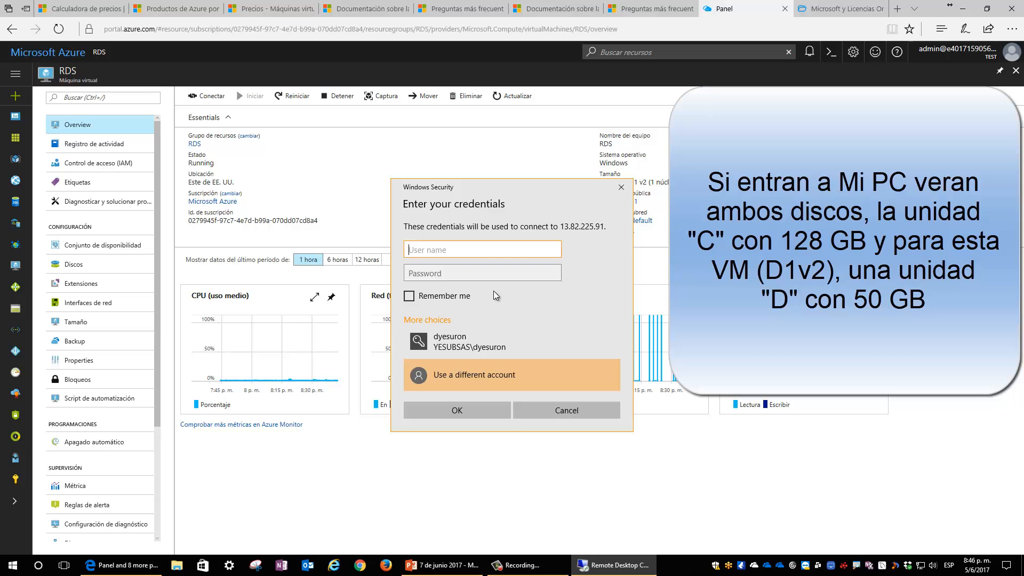
{"action": "type", "text": ".\\dyesuron"}
{"action": "key", "text": "Tab"}
{"action": "type", "text": "***********"}
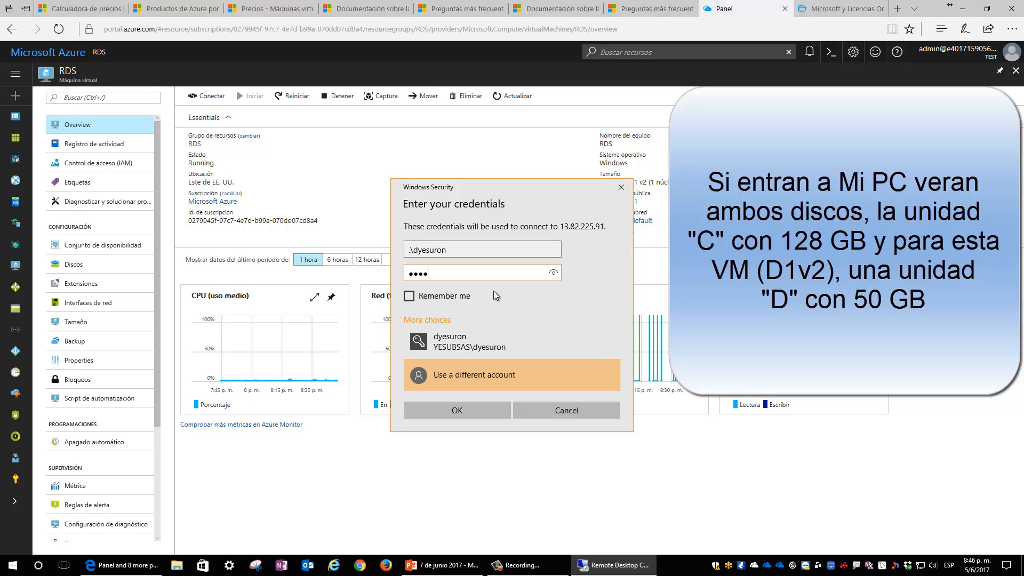
{"action": "key", "text": "Return"}
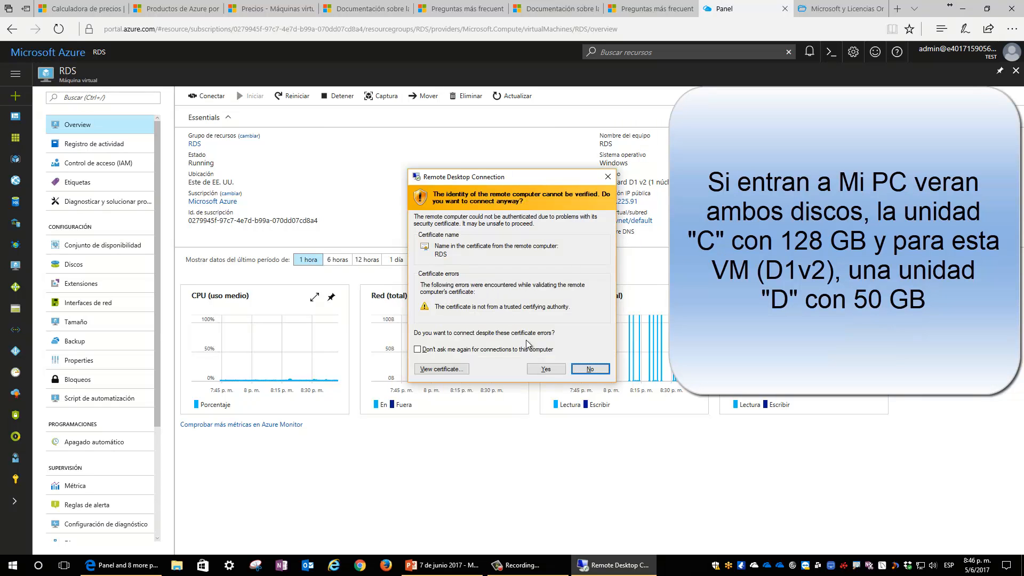
{"action": "left_click", "coordinate": [544, 370]}
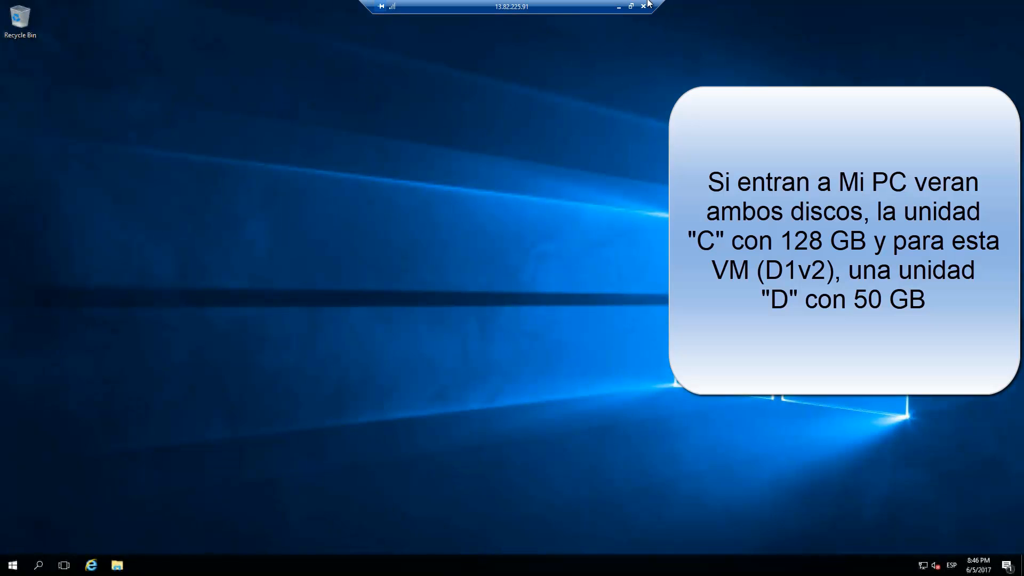
Shrink the full-screen remote session into a window and reposition it over the portal.
{"action": "left_click", "coordinate": [631, 6]}
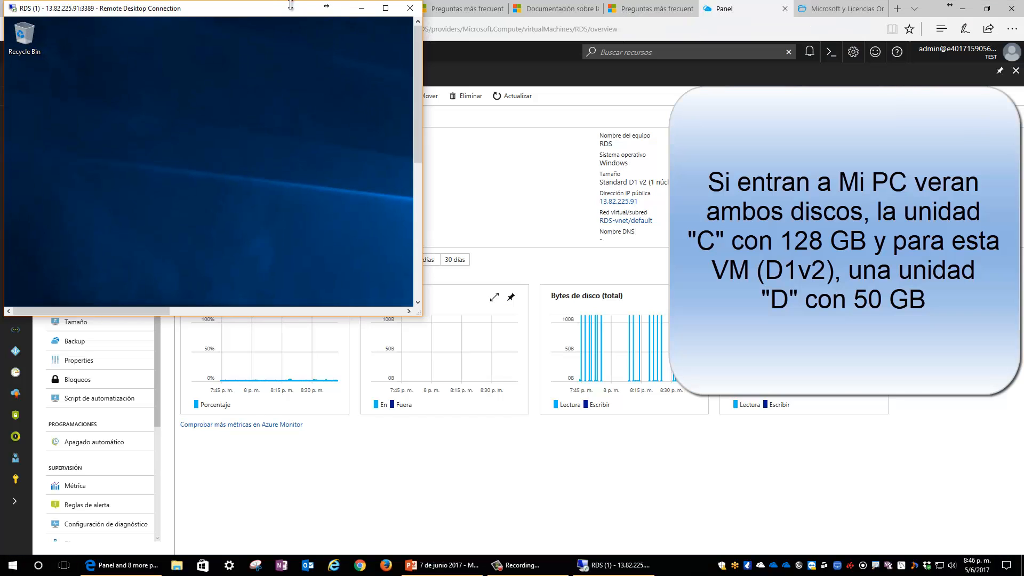
{"action": "left_click_drag", "start_coordinate": [270, 8], "coordinate": [484, 119]}
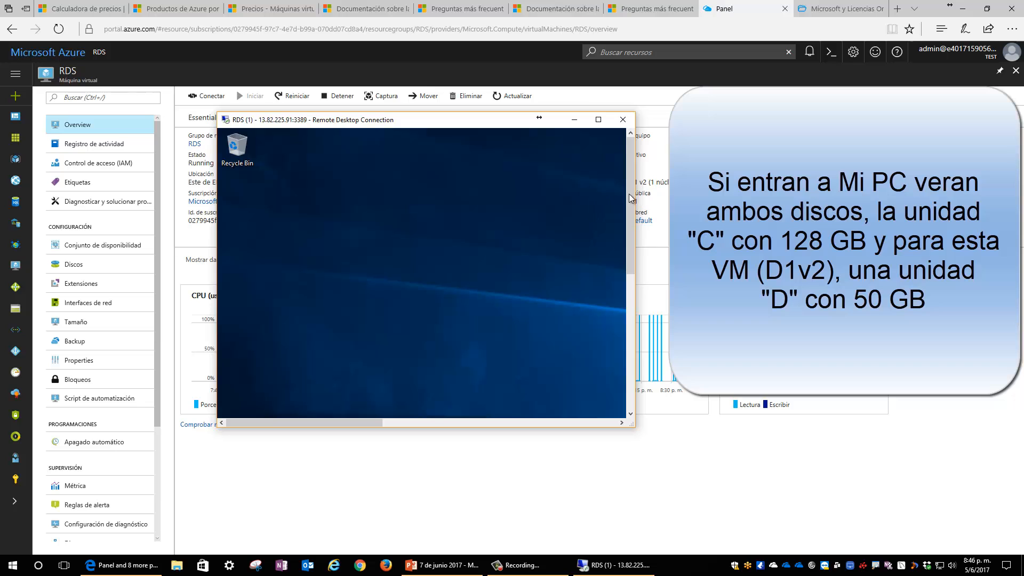
{"action": "left_click_drag", "start_coordinate": [629, 194], "coordinate": [625, 344]}
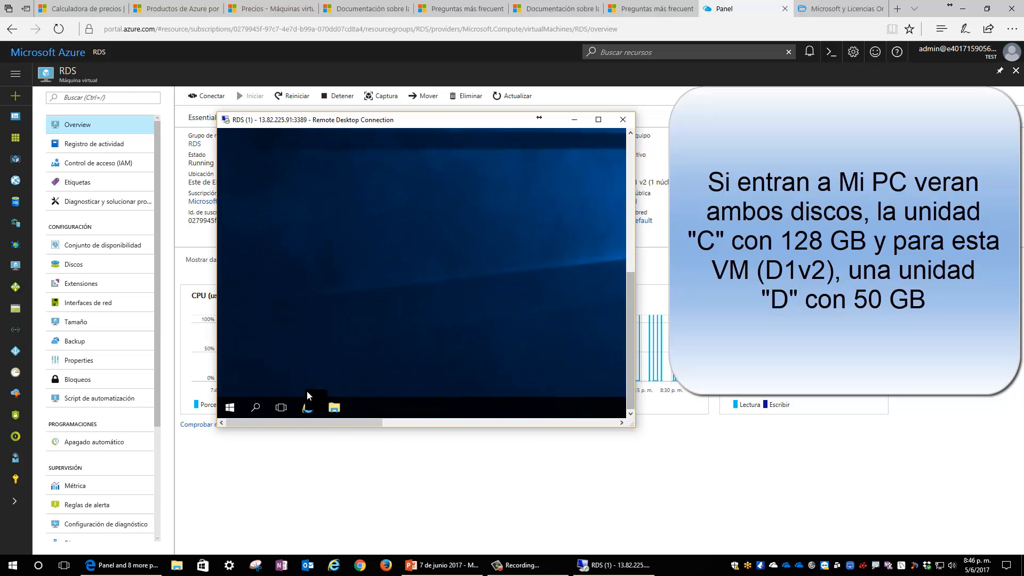
{"action": "left_click_drag", "start_coordinate": [355, 120], "coordinate": [658, 163]}
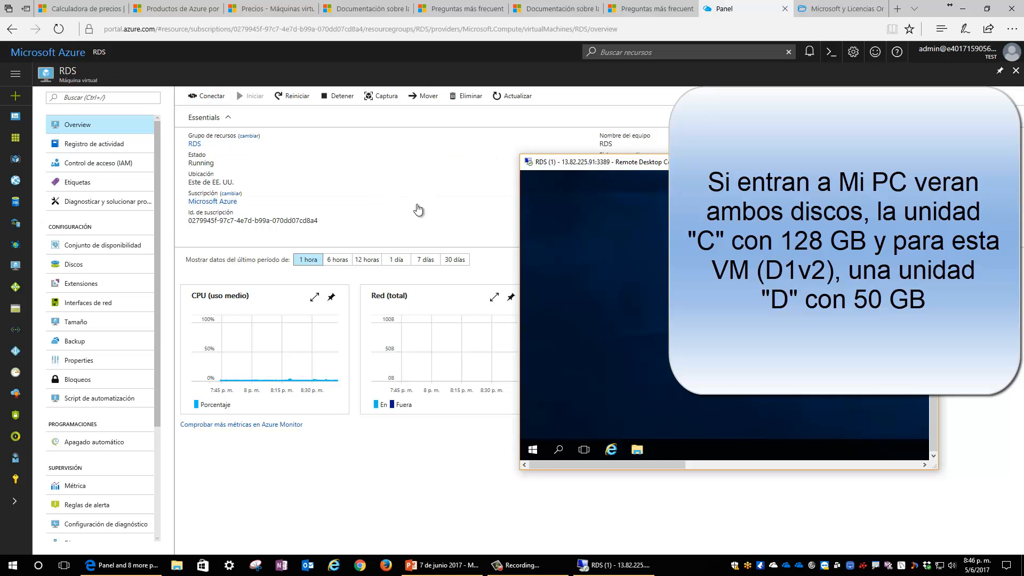
{"action": "left_click_drag", "start_coordinate": [714, 167], "coordinate": [509, 153]}
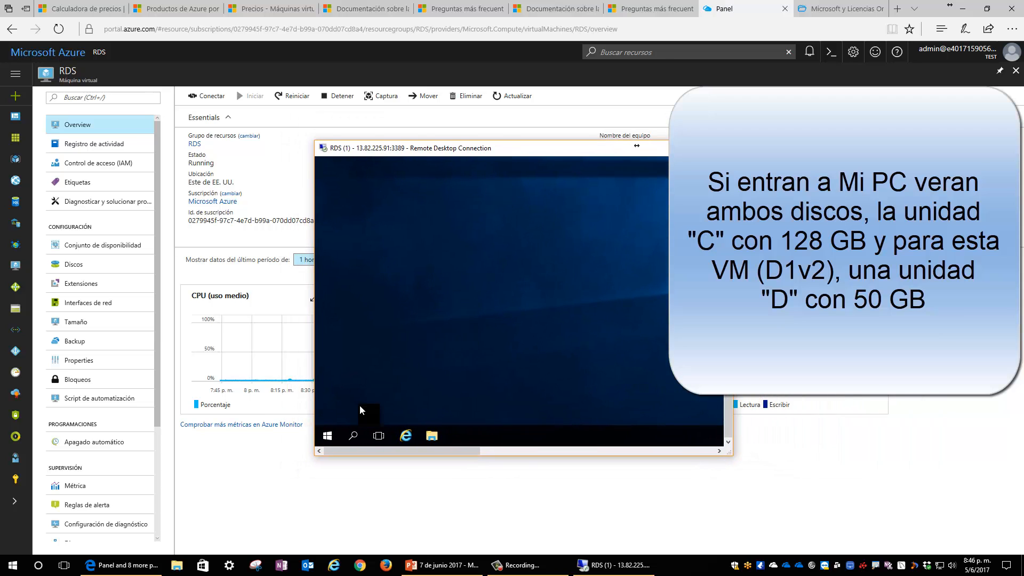
Try the remote Start menu, look around the desktop, then end the session.
{"action": "left_click", "coordinate": [328, 435]}
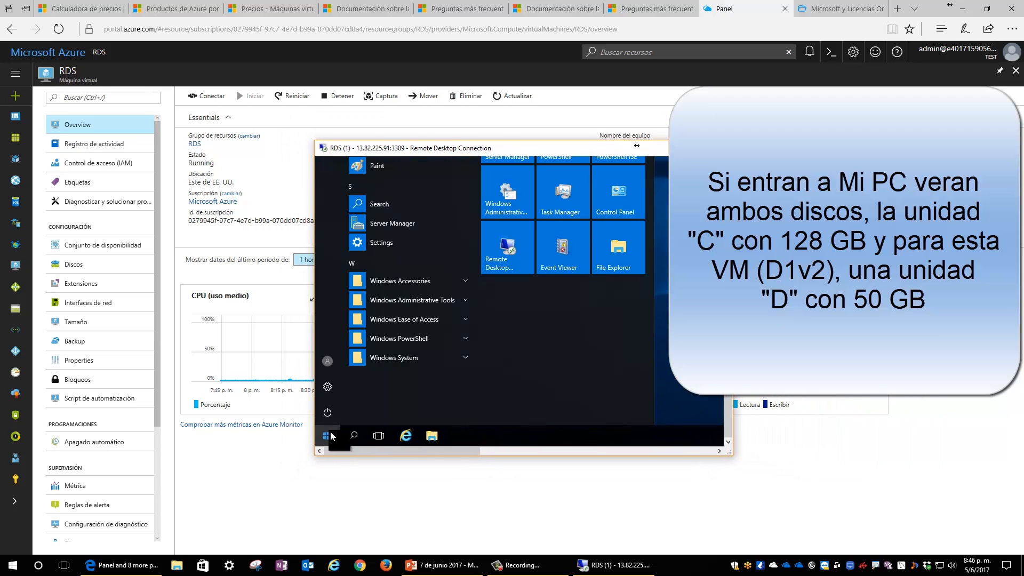
{"action": "left_click", "coordinate": [331, 431]}
{"action": "left_click_drag", "start_coordinate": [663, 215], "coordinate": [467, 369]}
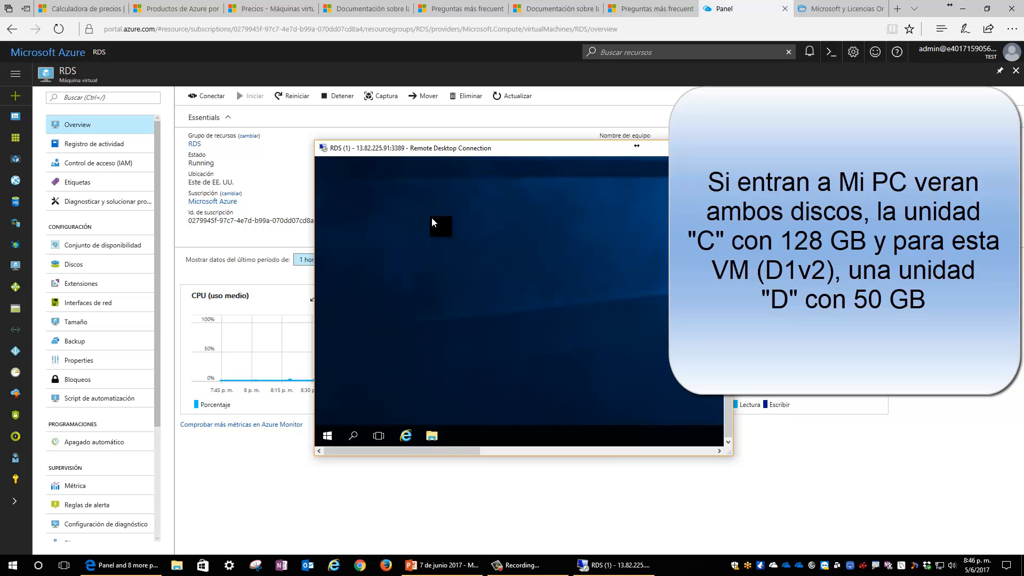
{"action": "left_click_drag", "start_coordinate": [432, 217], "coordinate": [574, 357]}
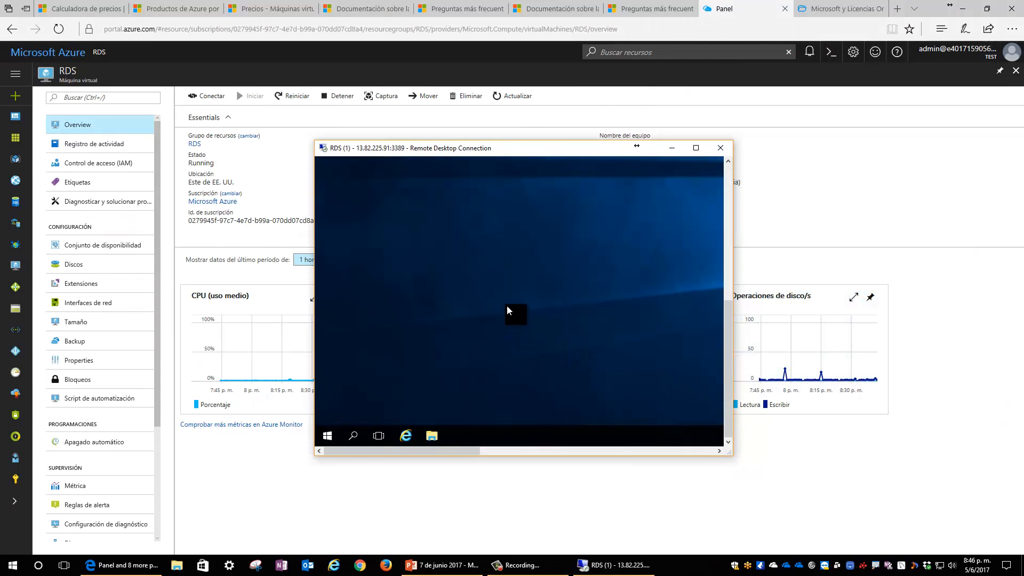
{"action": "left_click", "coordinate": [720, 148]}
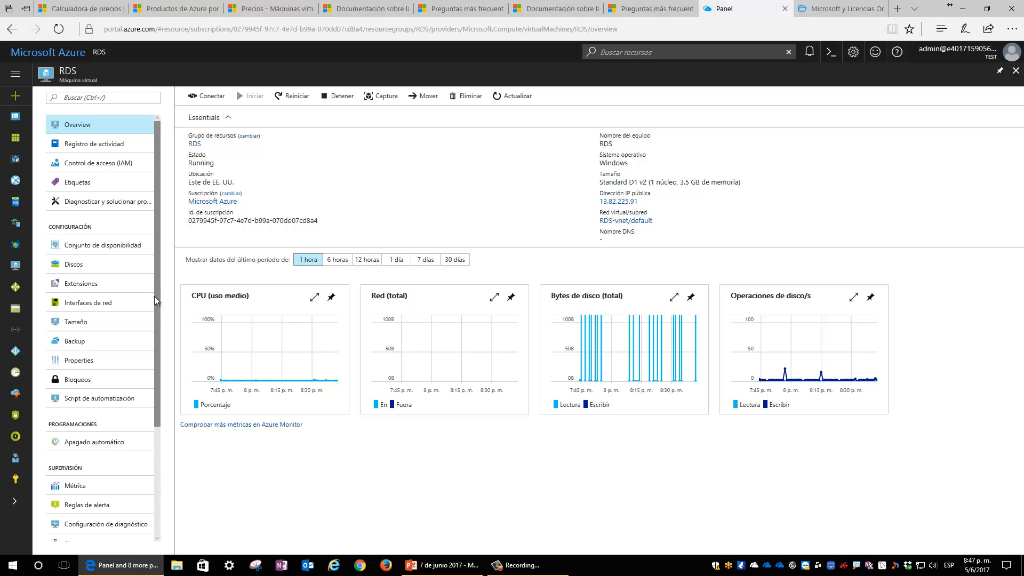
{"action": "left_click", "coordinate": [84, 322]}
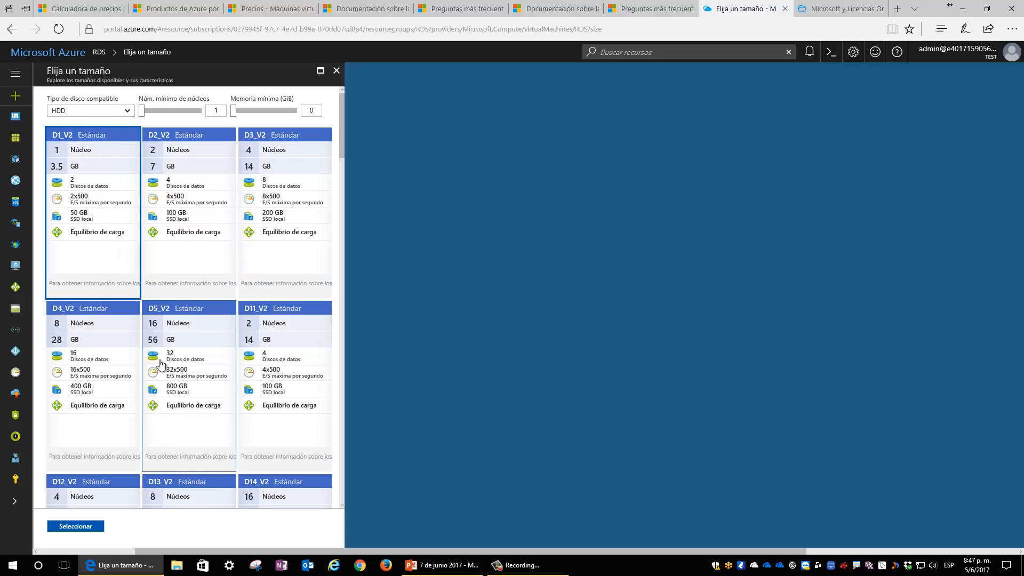
{"action": "left_click", "coordinate": [188, 425]}
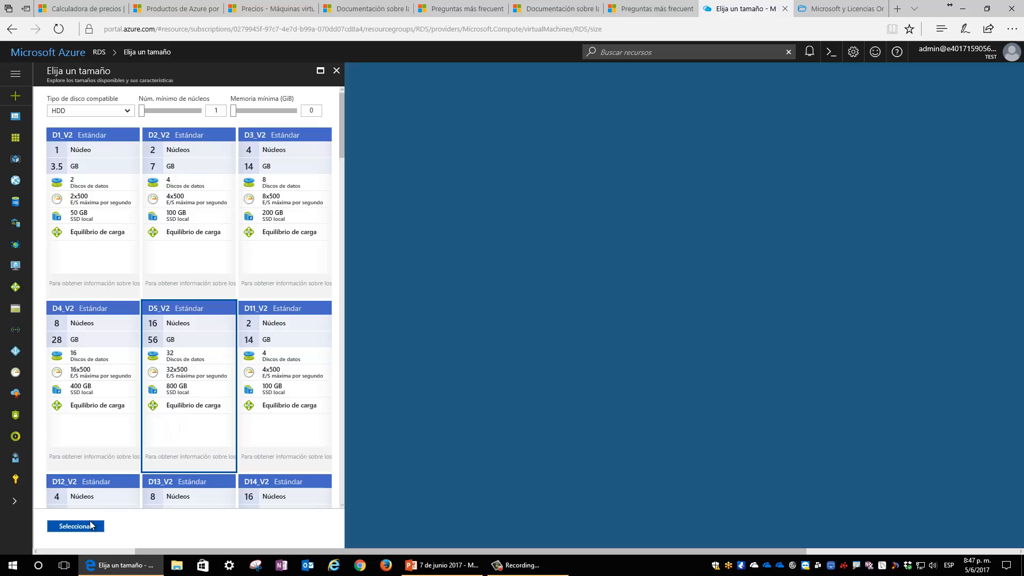
{"action": "left_click", "coordinate": [336, 71]}
{"action": "left_click", "coordinate": [449, 309]}
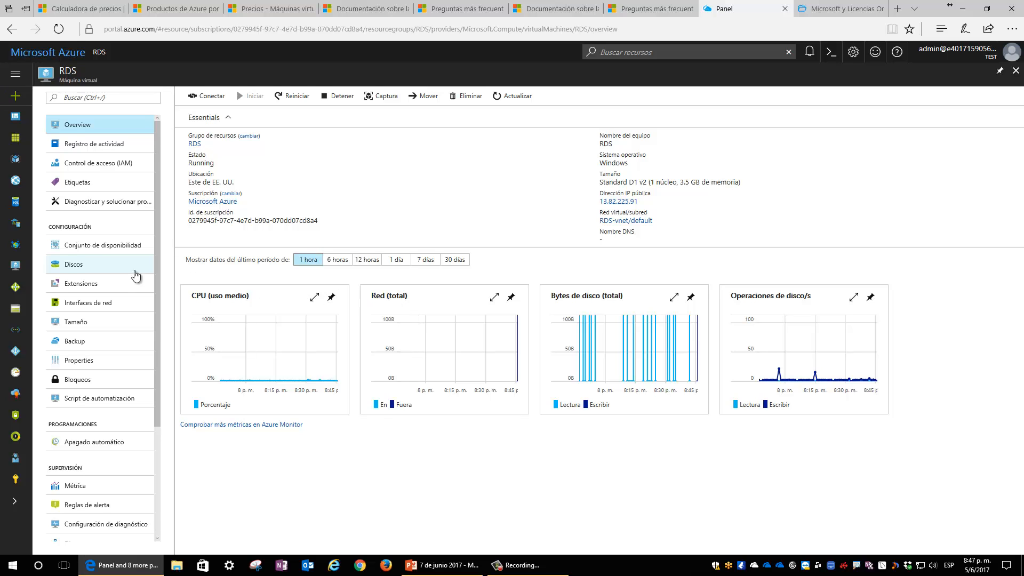
Review Apagado automático, chart Network Out under Métrica, then show PowerPoint slide 4.
{"action": "left_click", "coordinate": [110, 442]}
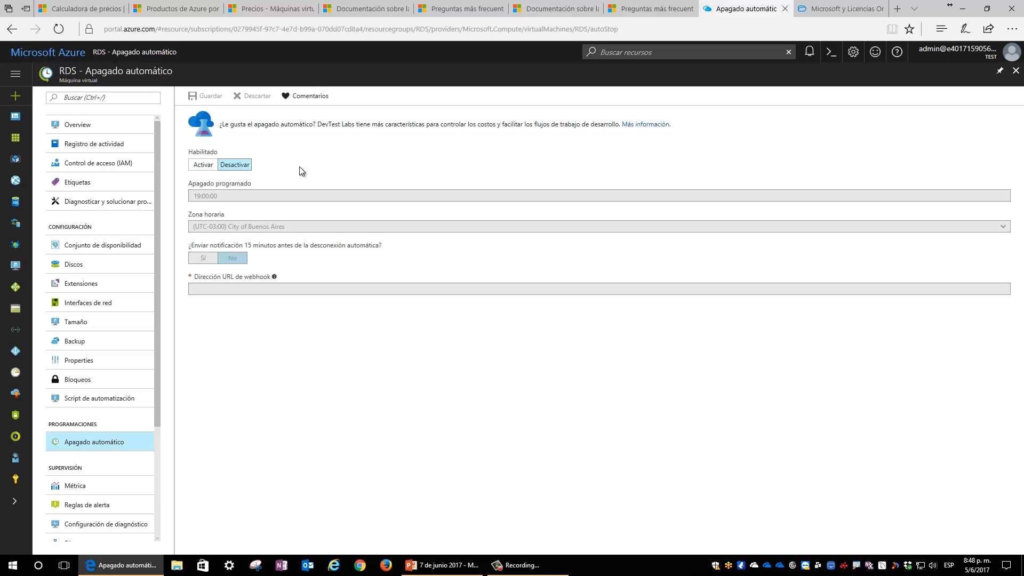
{"action": "scroll", "coordinate": [119, 349], "scroll_direction": "down", "scroll_amount": 3}
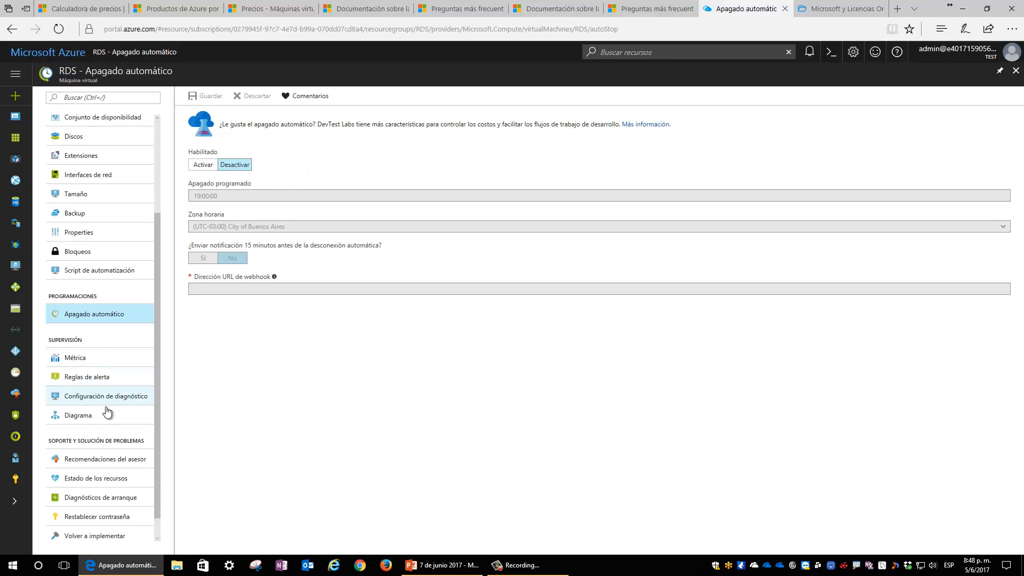
{"action": "left_click", "coordinate": [76, 360]}
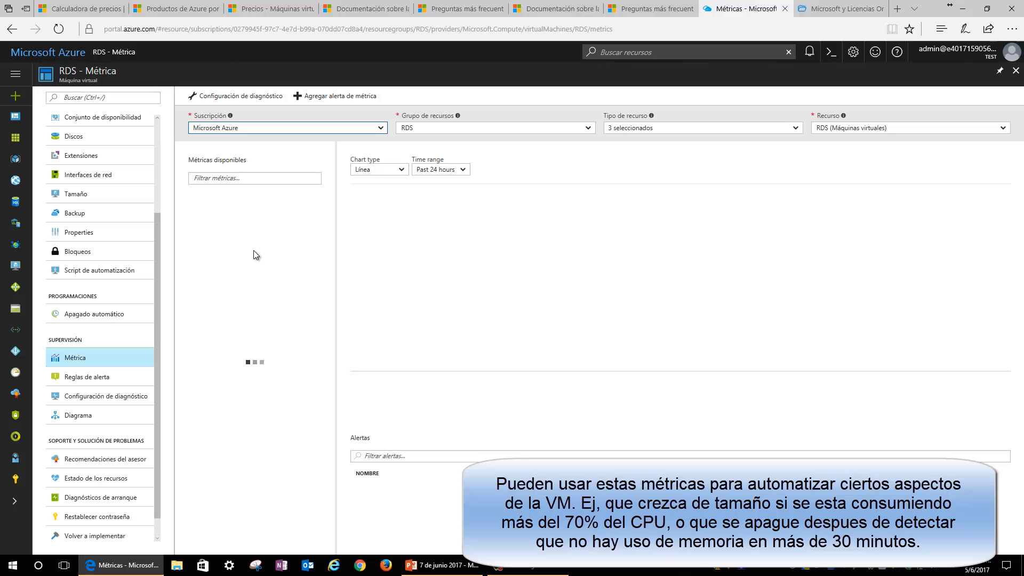
{"action": "left_click", "coordinate": [195, 251]}
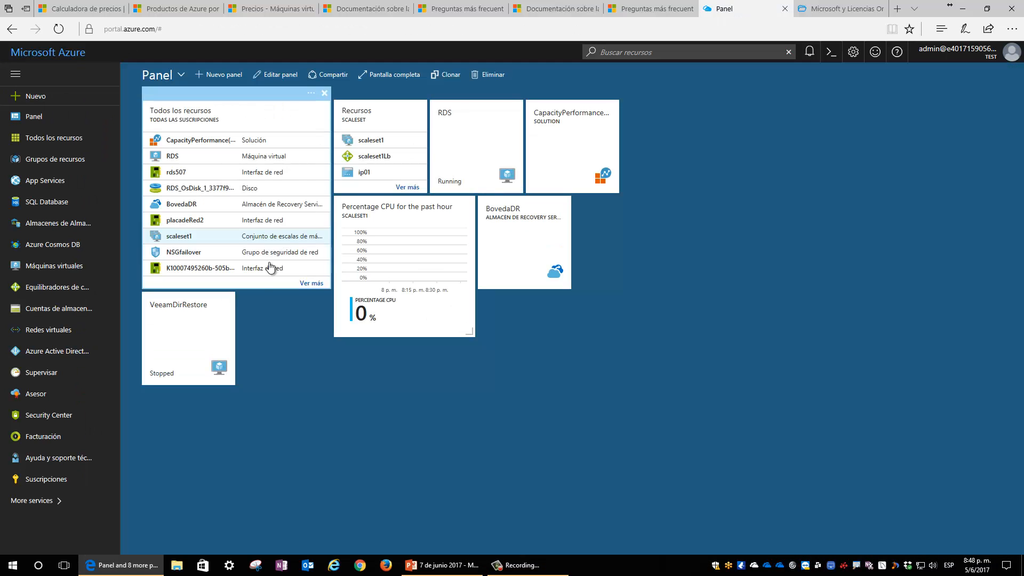
{"action": "left_click", "coordinate": [465, 155]}
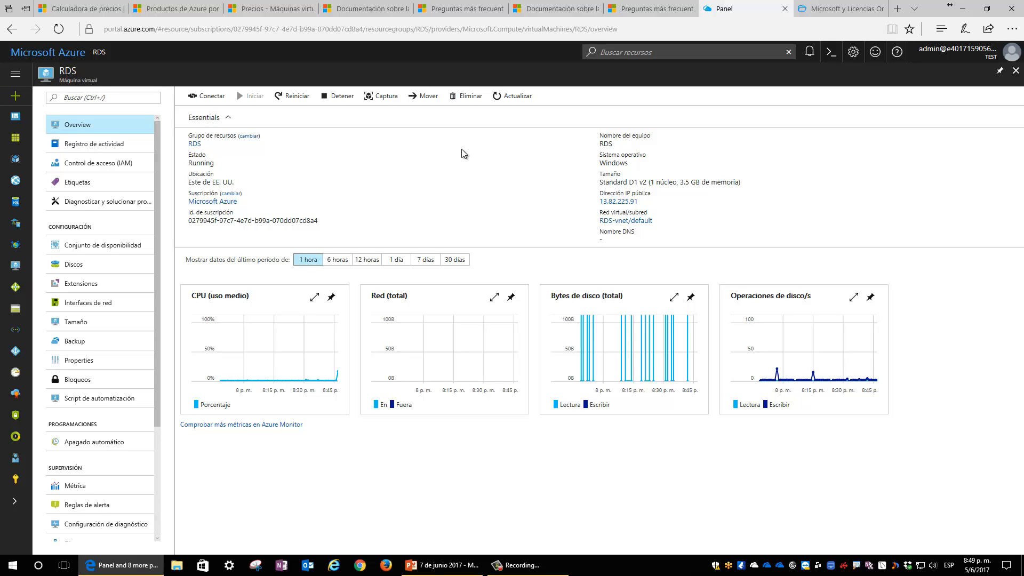
{"action": "left_click", "coordinate": [442, 564]}
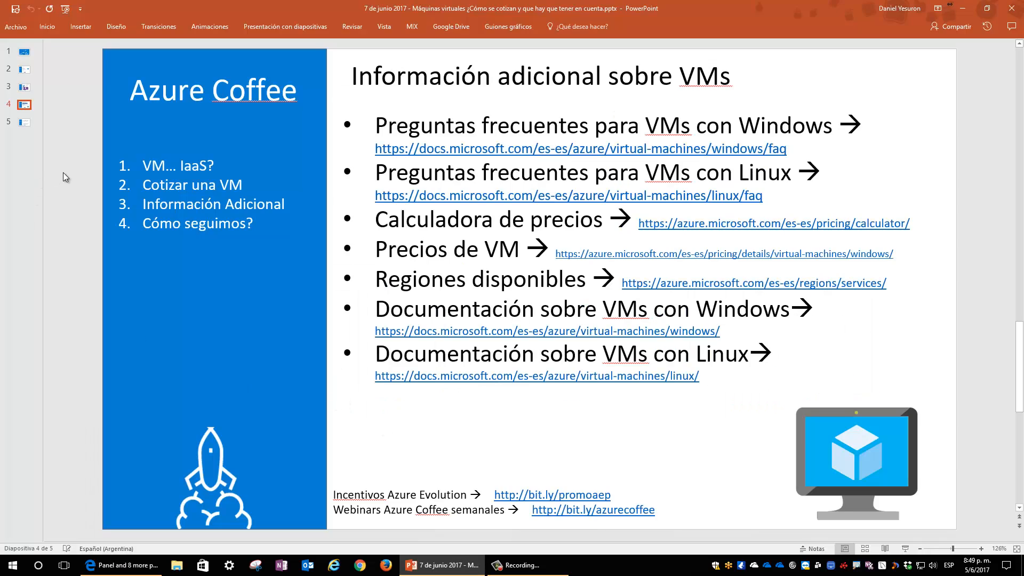
Start the slide show on 'Información adicional sobre VMs' with Shift+F5.
{"action": "key", "text": "shift+F5"}
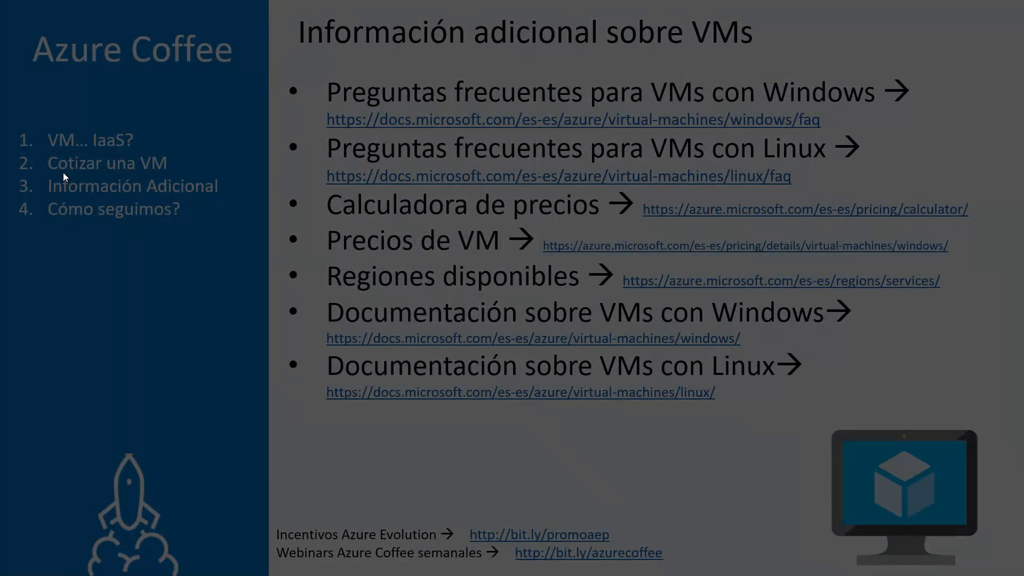